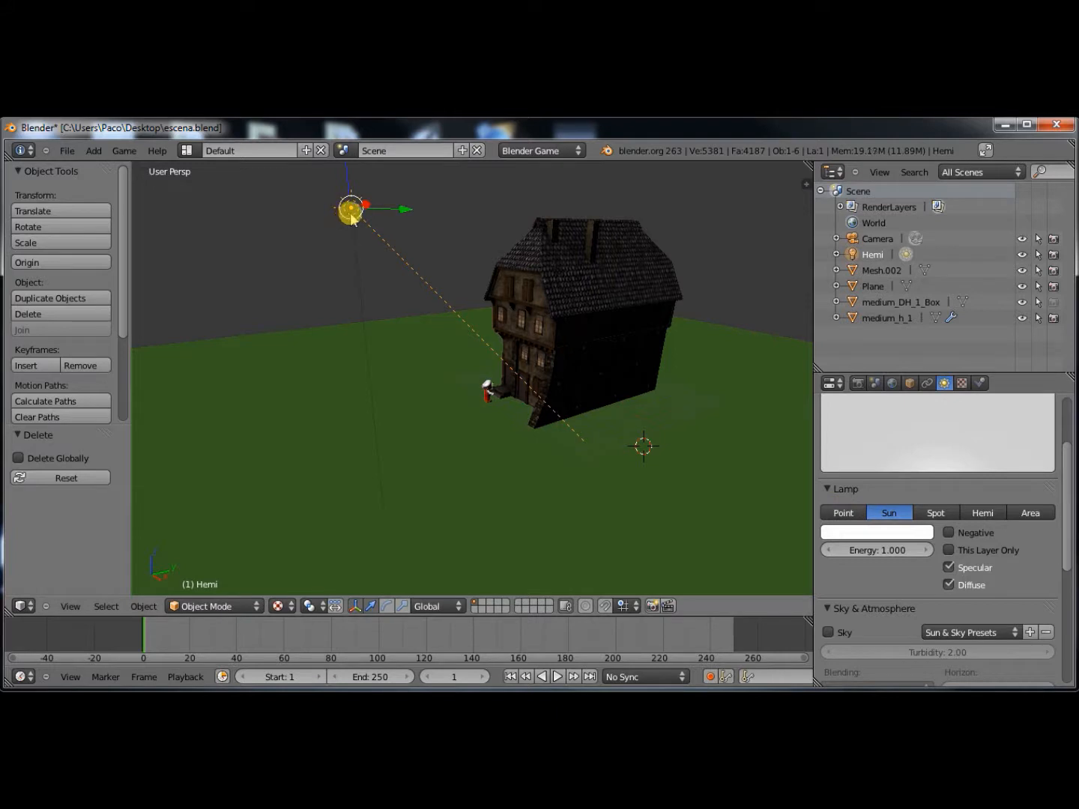
# Change the sun lamp to a Point lamp and move it along Y and X toward the house's front facade.
pyautogui.click(837, 514)
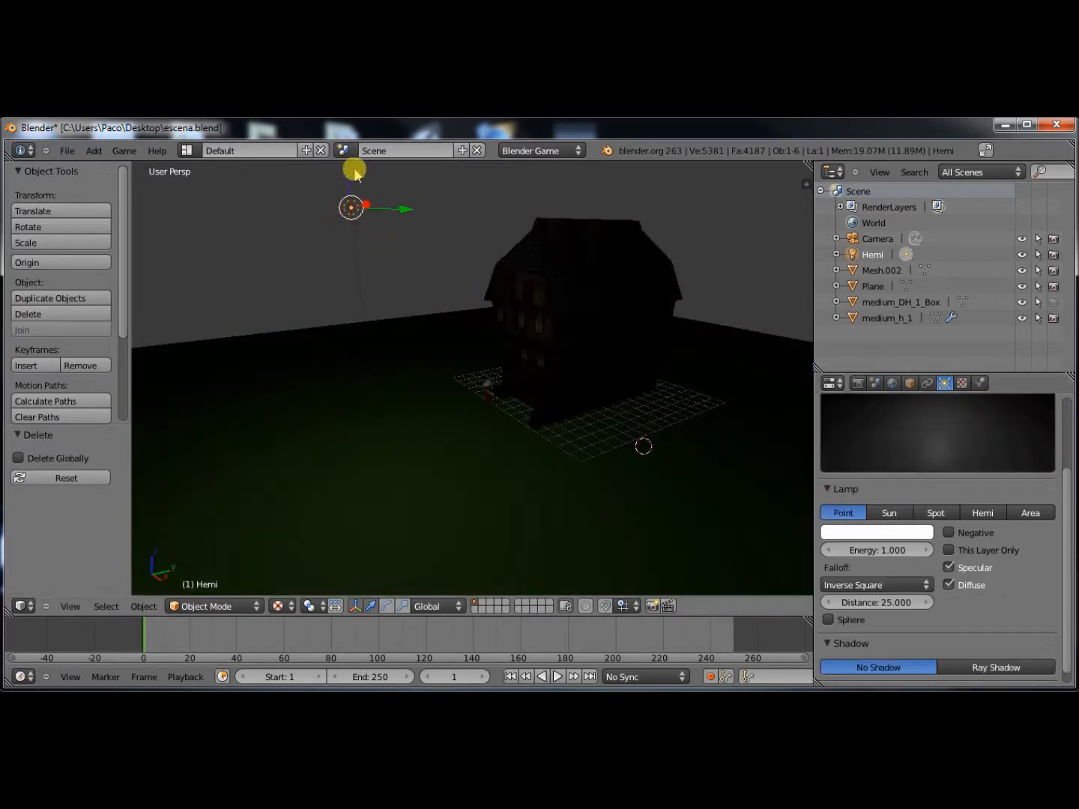
pyautogui.moveTo(348, 172); pyautogui.dragTo(589, 326)
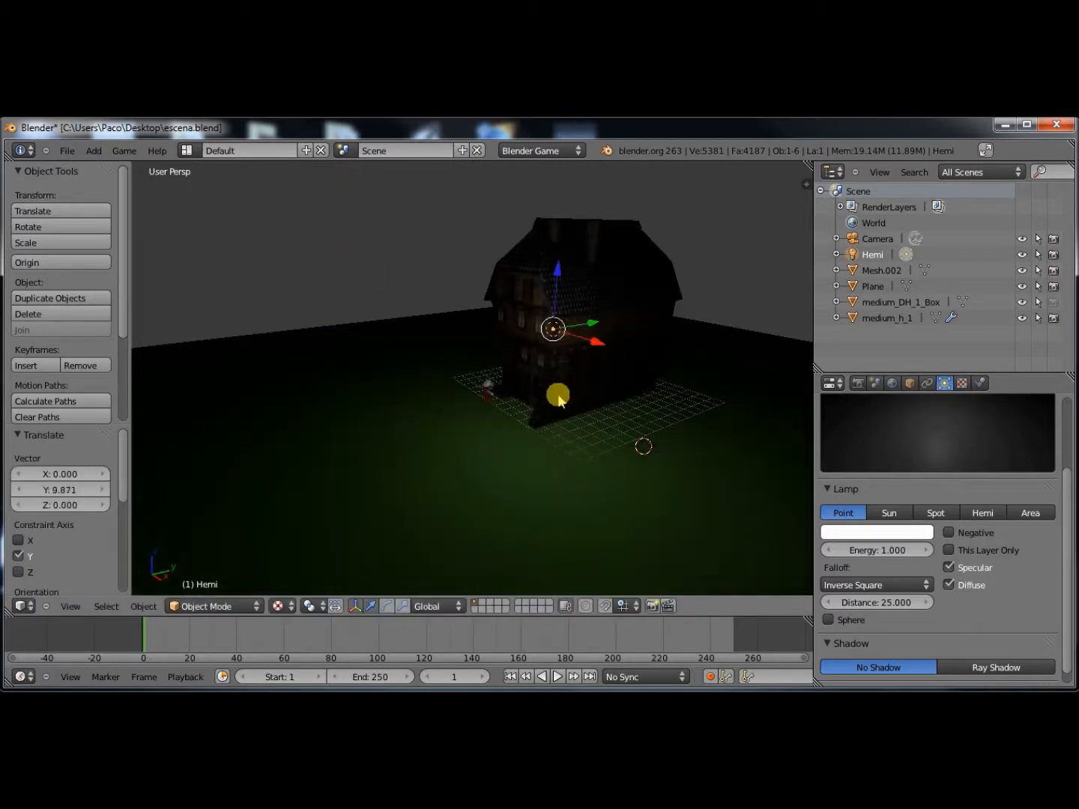
pyautogui.scroll(2, 684, 309)
pyautogui.moveTo(718, 265); pyautogui.dragTo(590, 243)
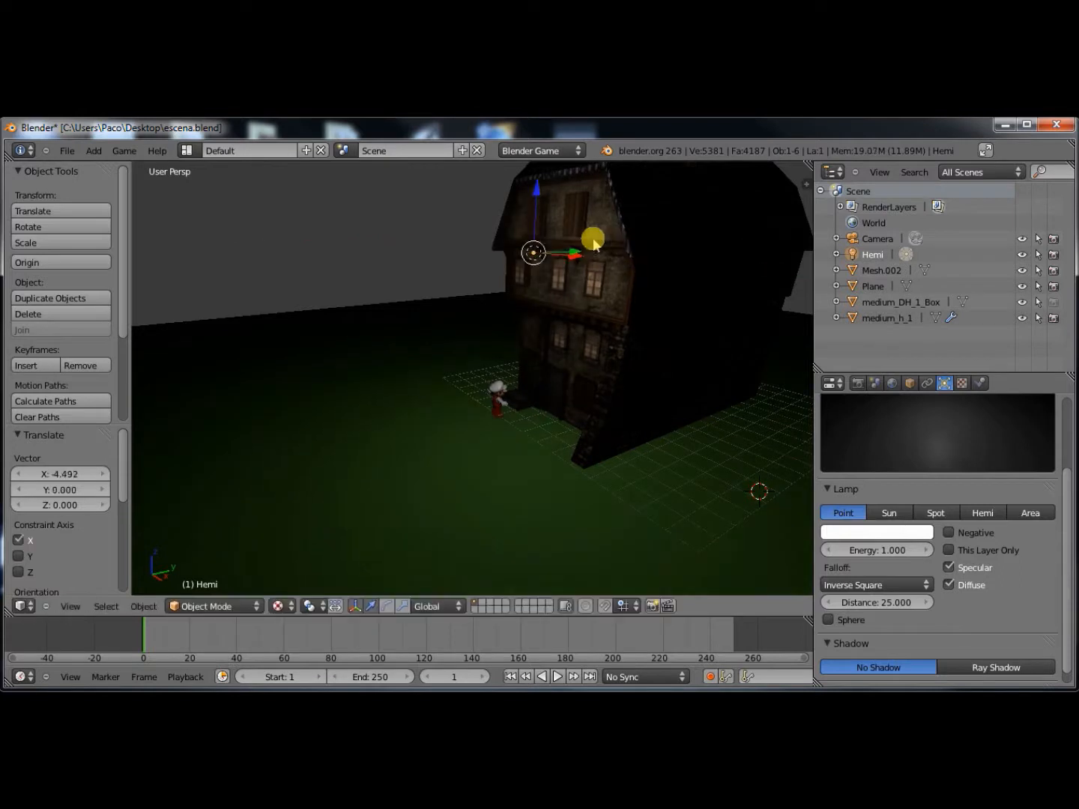
pyautogui.scroll(2, 586, 341)
pyautogui.moveTo(586, 341); pyautogui.dragTo(571, 339, button='middle')
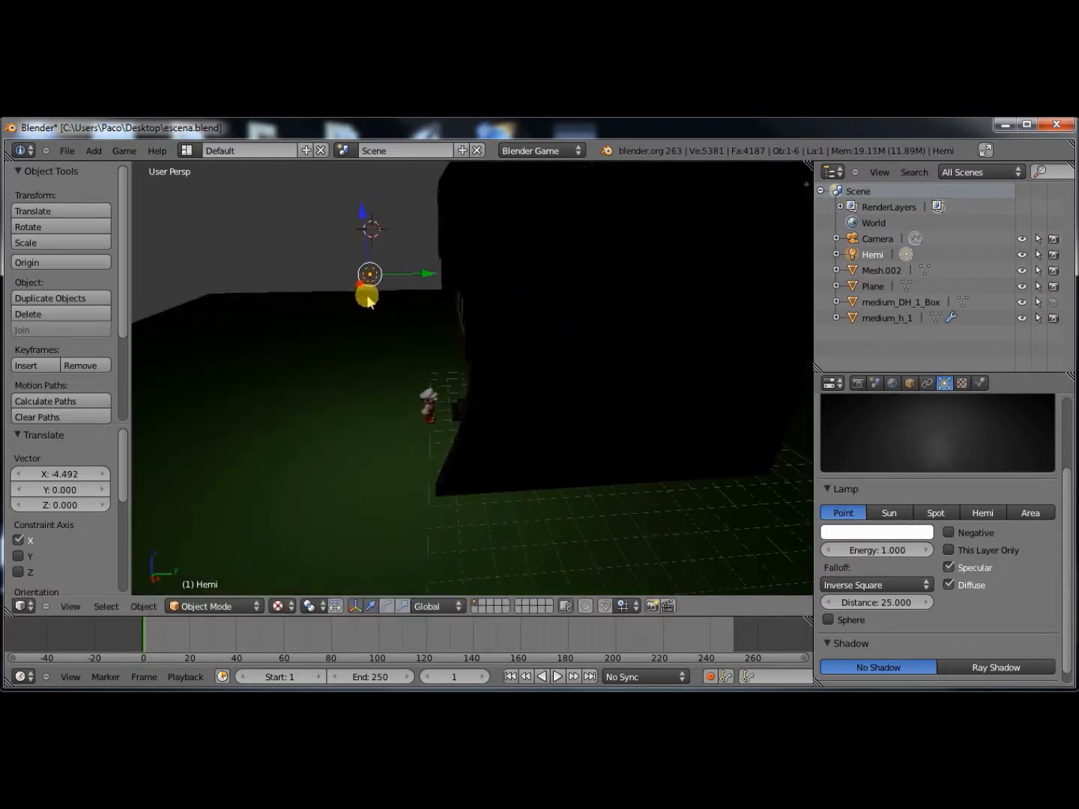
# Lower the point lamp toward the house entrance and adjust its Y position so it sits just in front of the facade near the figure.
pyautogui.moveTo(362, 208); pyautogui.dragTo(367, 292)
pyautogui.moveTo(416, 352); pyautogui.dragTo(465, 356)
pyautogui.moveTo(484, 412); pyautogui.dragTo(513, 422, button='middle')
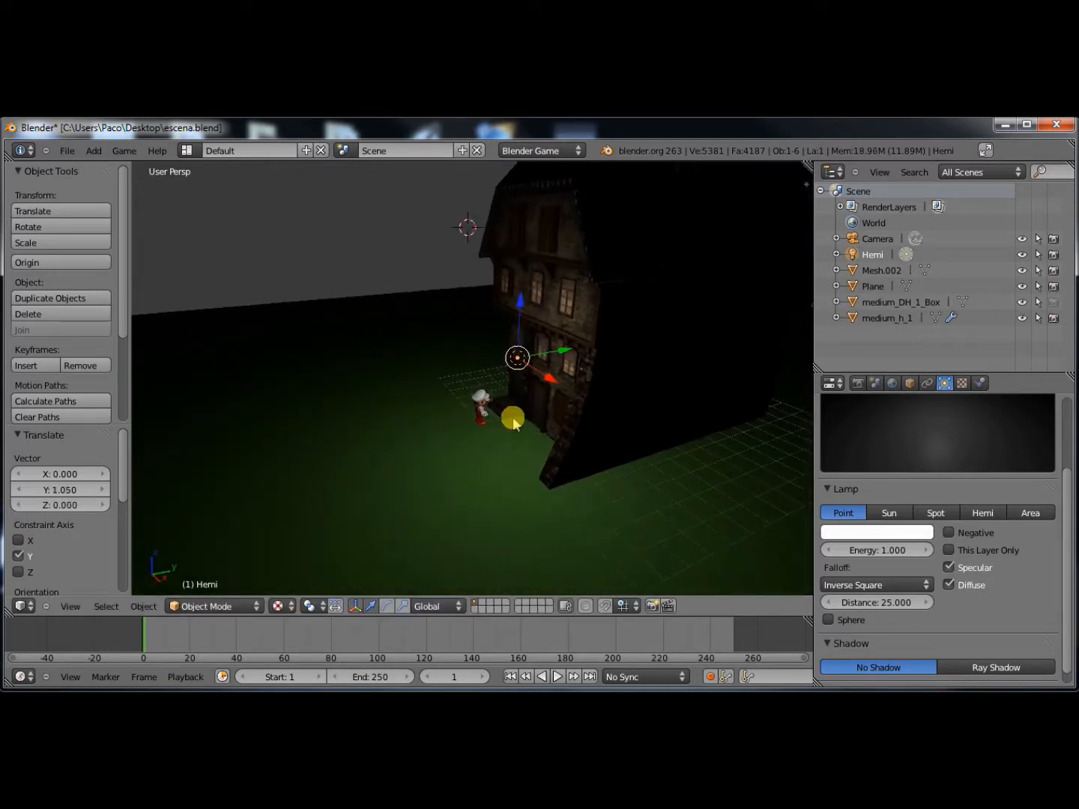
pyautogui.scroll(-2, 514, 424)
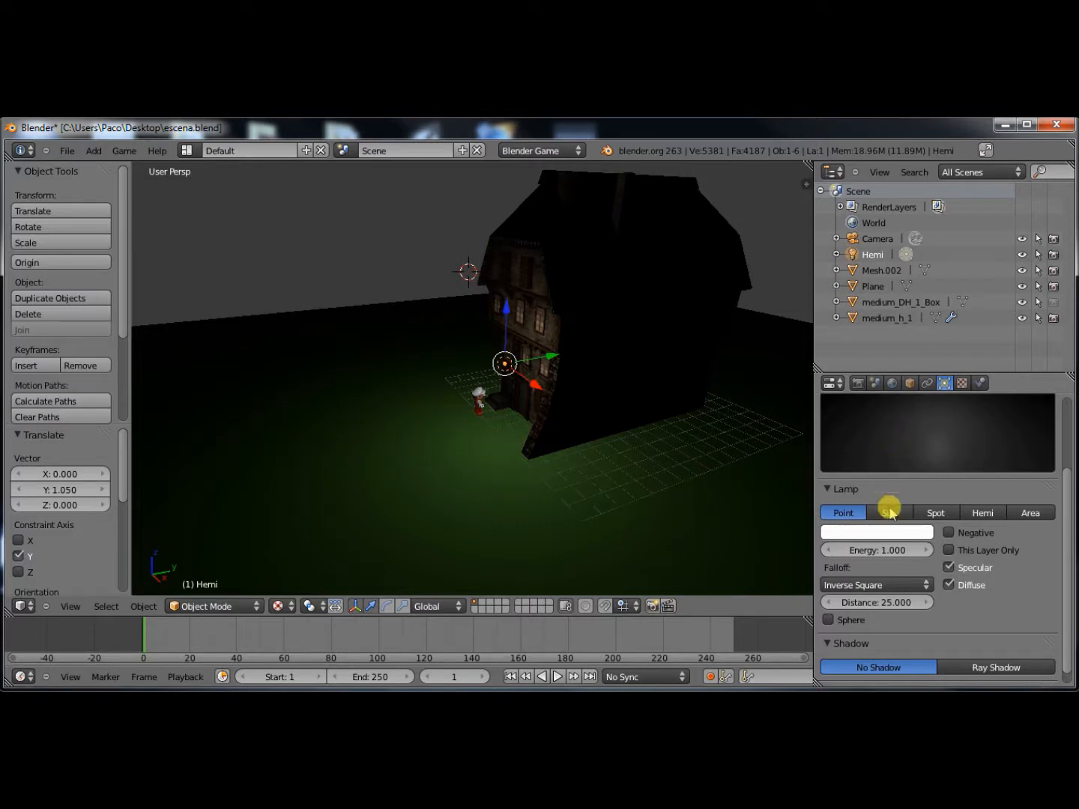
pyautogui.scroll(-1, 890, 550)
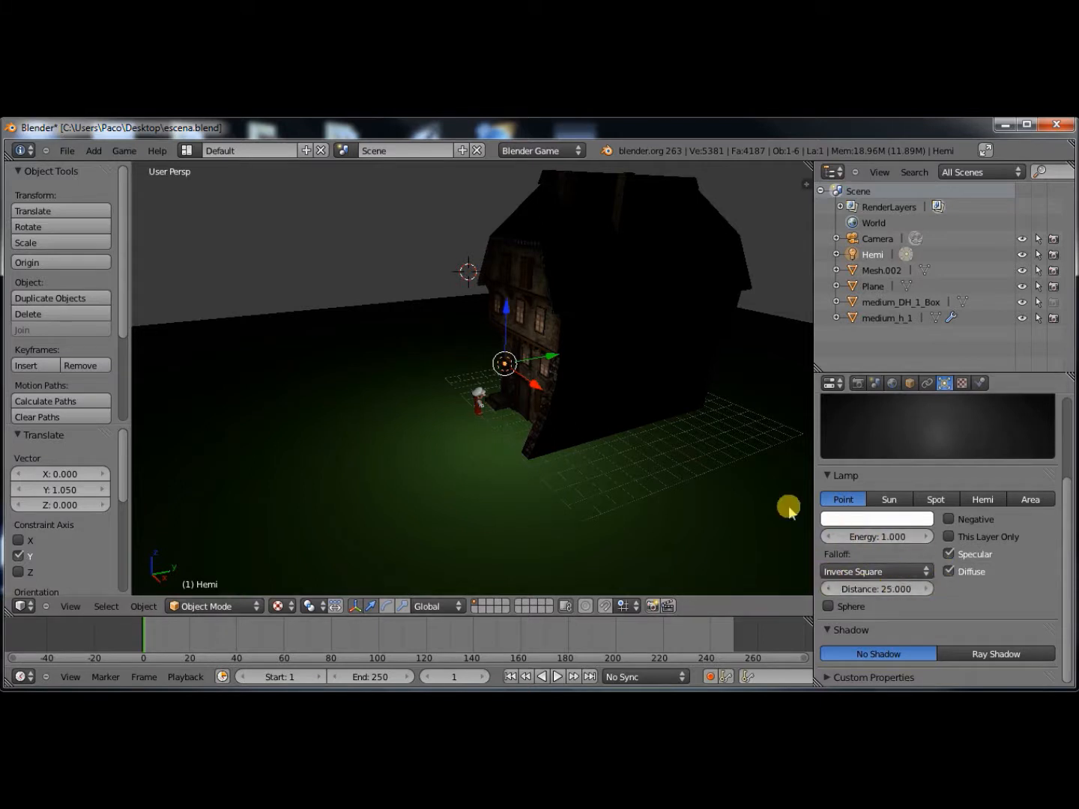
pyautogui.moveTo(552, 359); pyautogui.dragTo(498, 362)
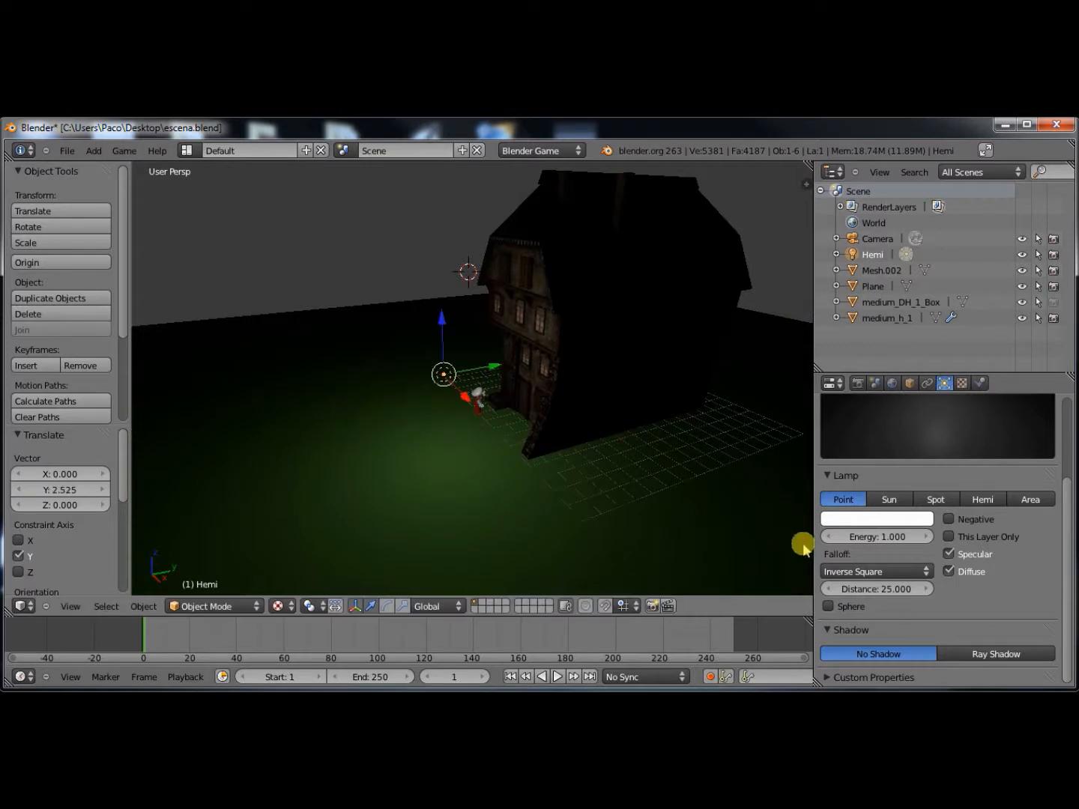
# Set the point lamp's falloff to Constant, raise the lamp and move it about 3.77 units away from the facade along negative Y.
pyautogui.click(901, 573)
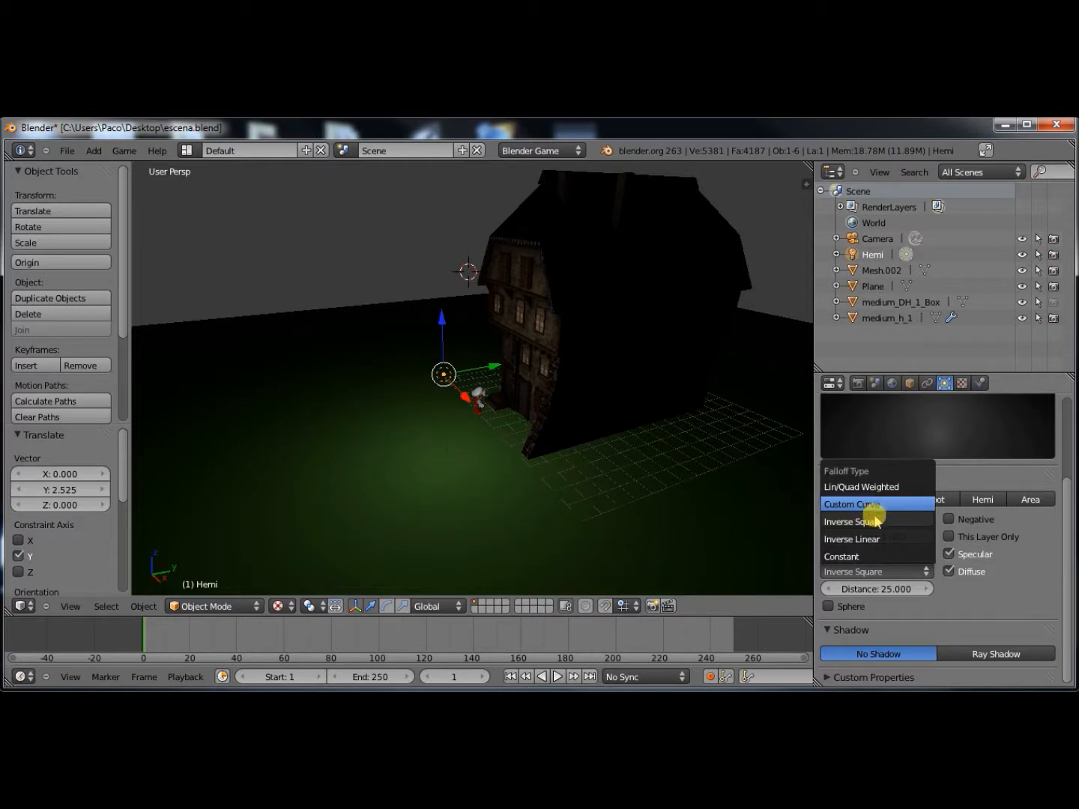
pyautogui.click(864, 557)
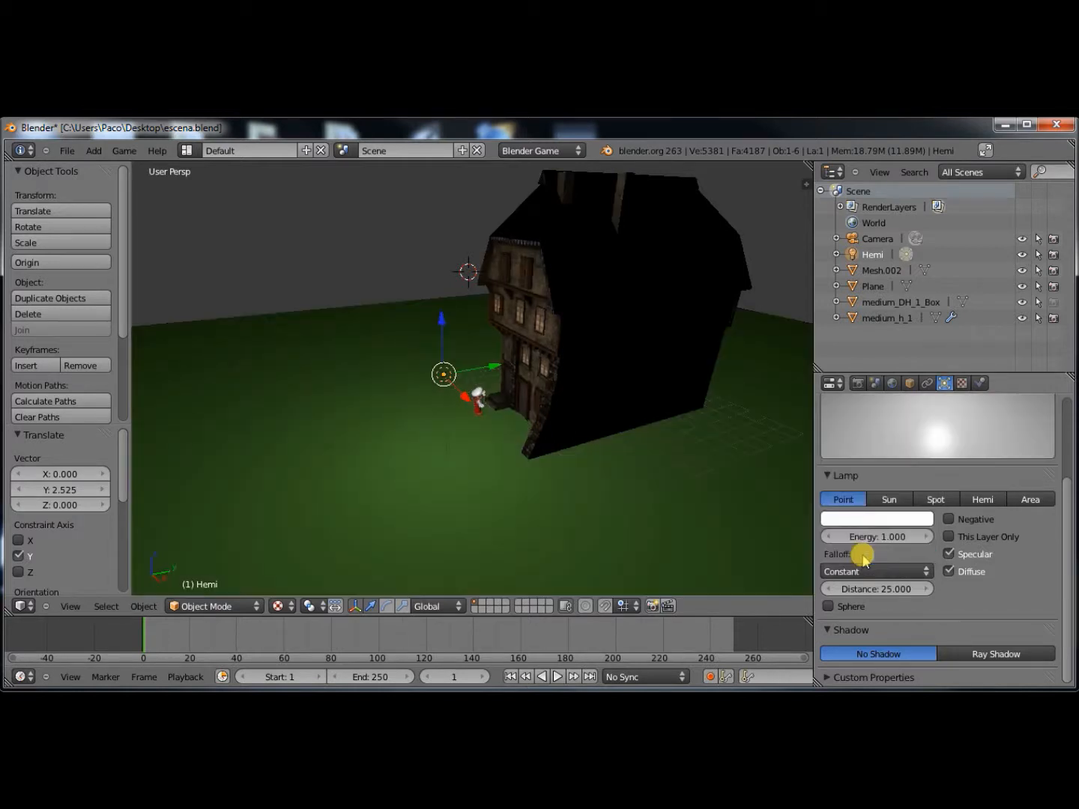
pyautogui.press('g')
pyautogui.press('z')
pyautogui.click(449, 319)
pyautogui.press('g')
pyautogui.press('y')
pyautogui.click(403, 323)
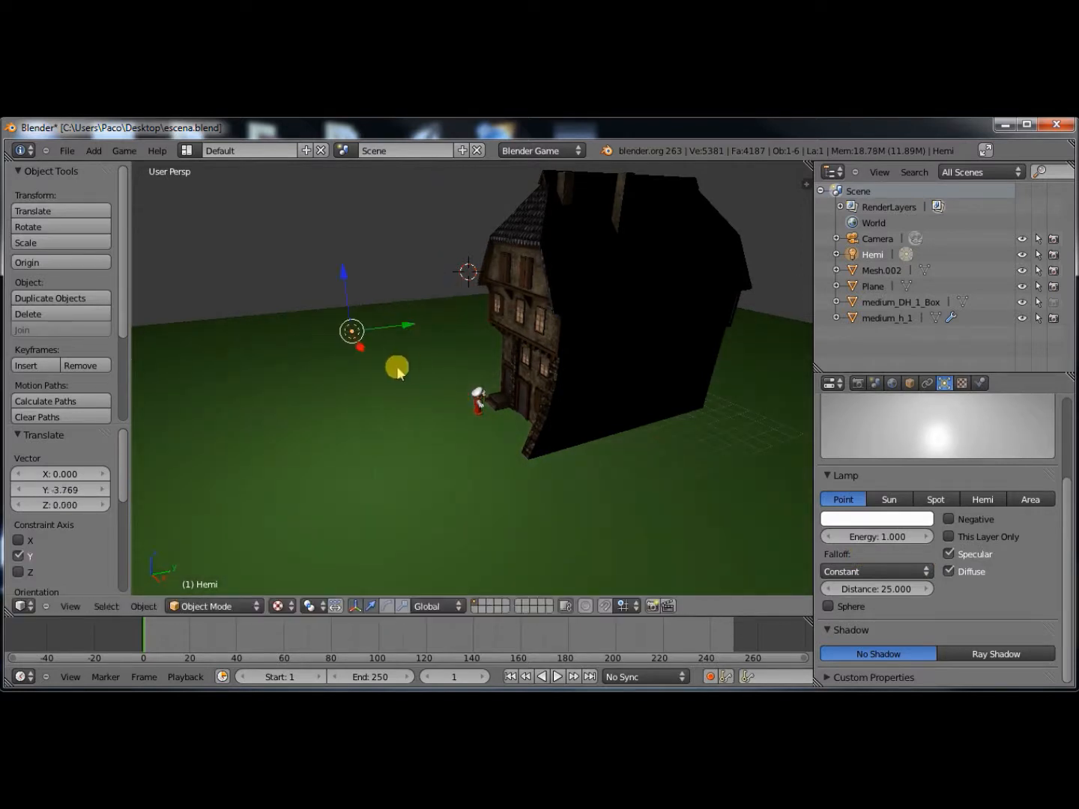
# Move the point lamp about 9.42 units along X so it lights the house's side wall.
pyautogui.press('g')
pyautogui.press('y')
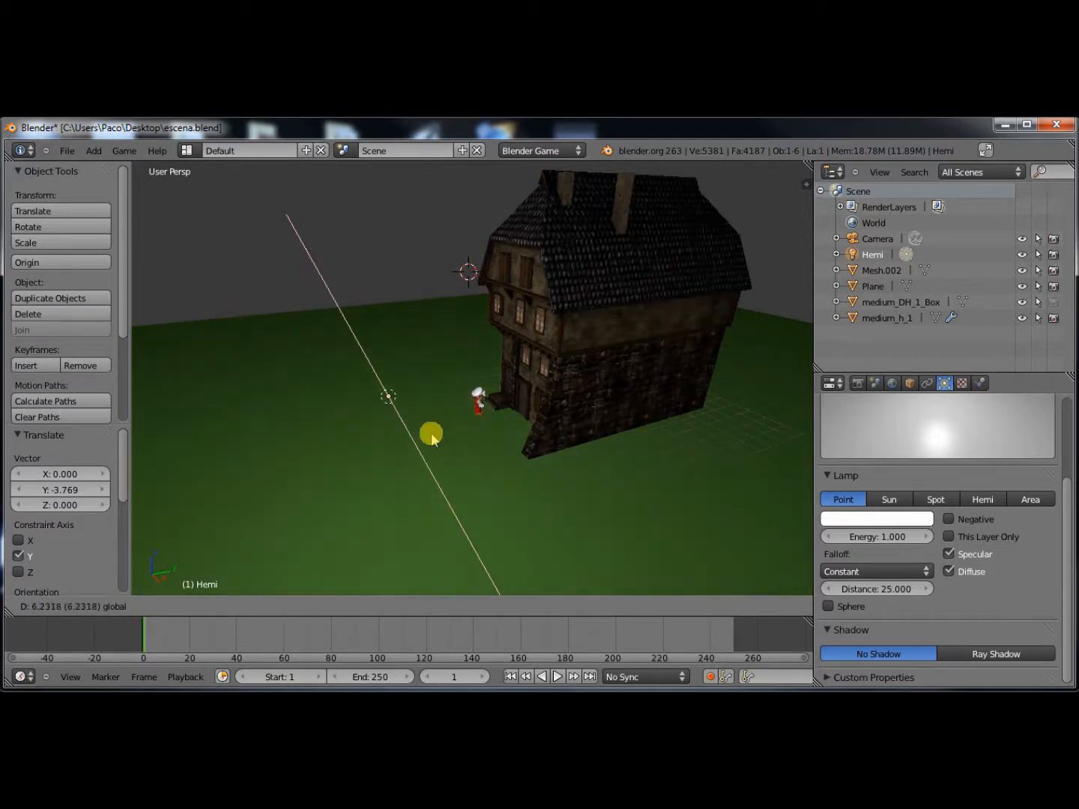
pyautogui.click(460, 465)
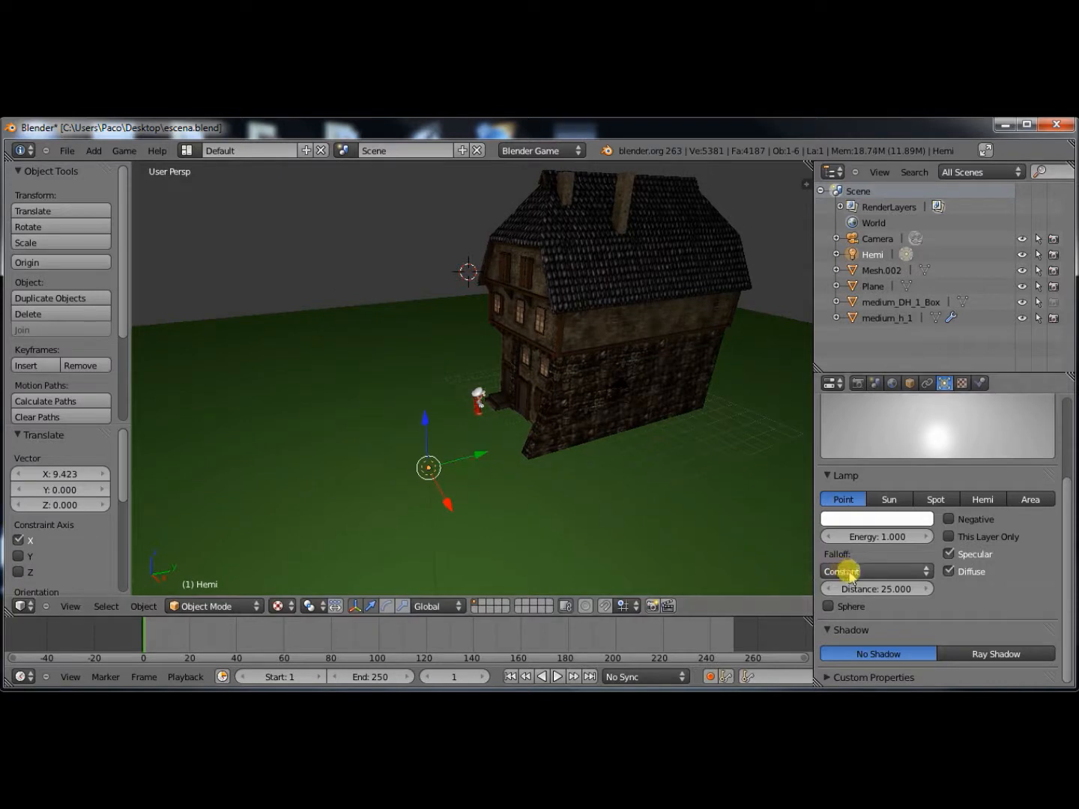
# Try the lamp's Sphere option while shifting the lamp back toward the house, and turn Sphere off again.
pyautogui.click(829, 606)
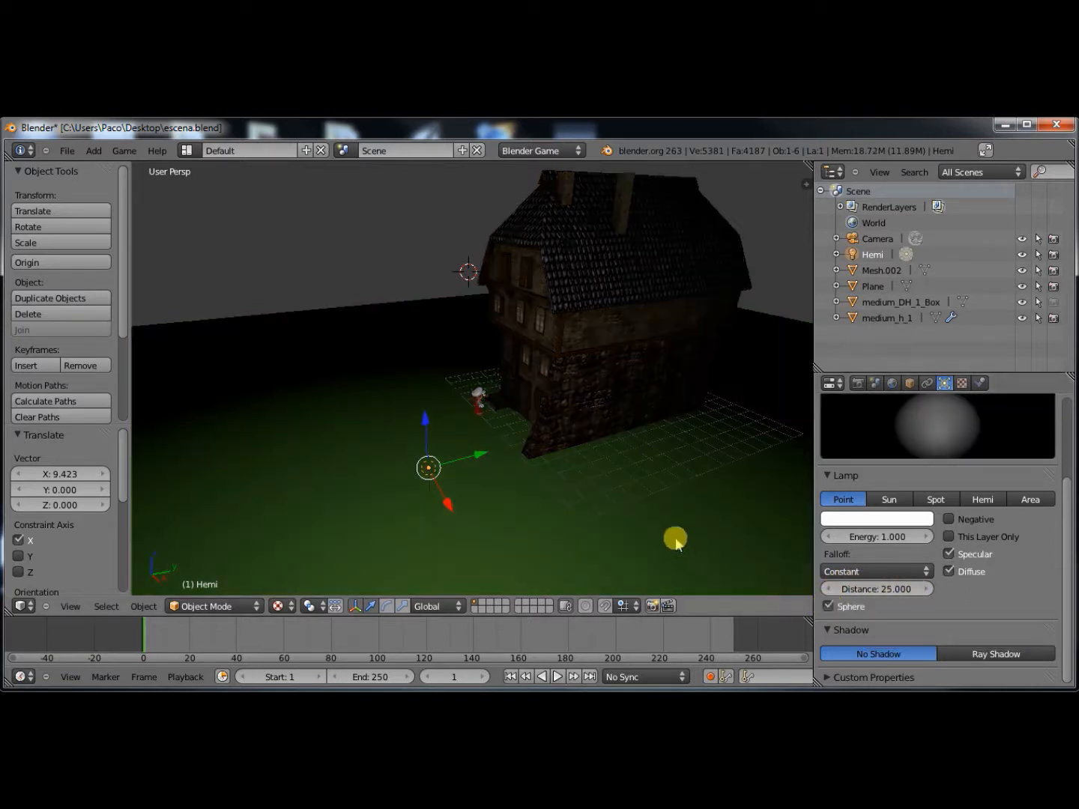
pyautogui.moveTo(675, 534); pyautogui.dragTo(564, 501, button='middle')
pyautogui.moveTo(453, 366); pyautogui.dragTo(517, 360)
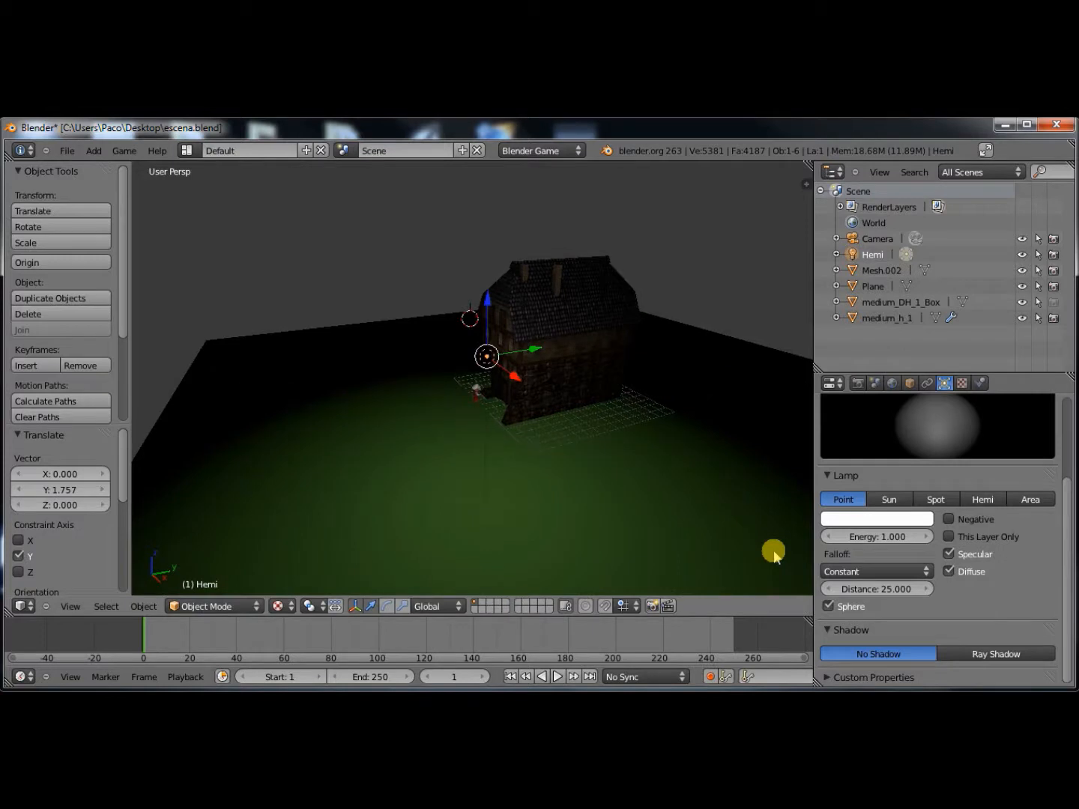
pyautogui.click(828, 607)
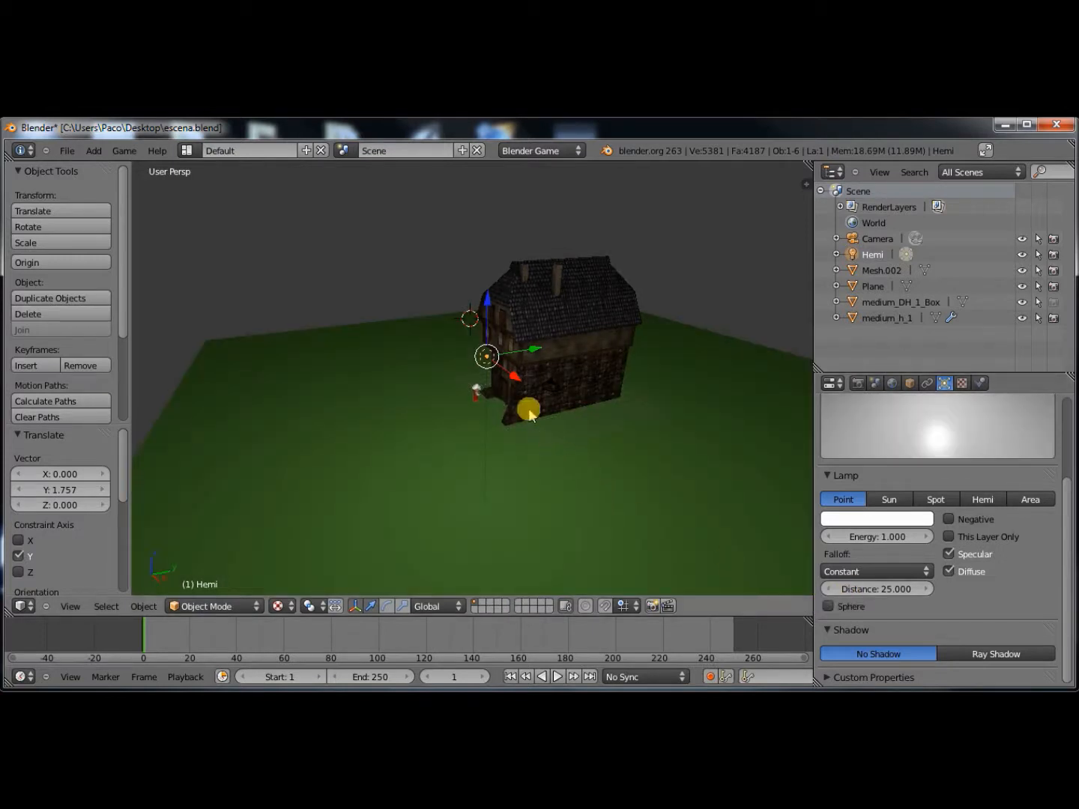
# Move the point lamp out to the front corner of the green ground plane and raise it about 6.26 units.
pyautogui.moveTo(514, 376); pyautogui.dragTo(582, 480)
pyautogui.moveTo(615, 423); pyautogui.dragTo(469, 465)
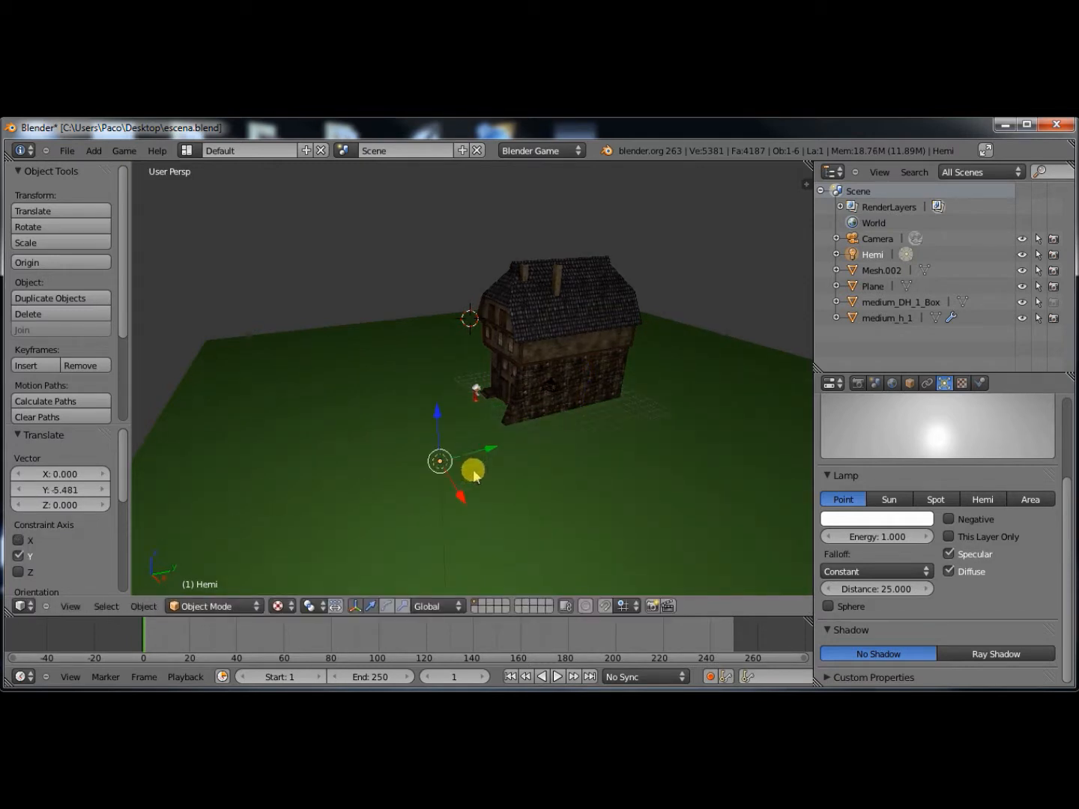
pyautogui.moveTo(474, 474); pyautogui.dragTo(619, 533, button='middle')
pyautogui.moveTo(641, 479); pyautogui.dragTo(612, 522)
pyautogui.moveTo(611, 522); pyautogui.dragTo(673, 524, button='middle')
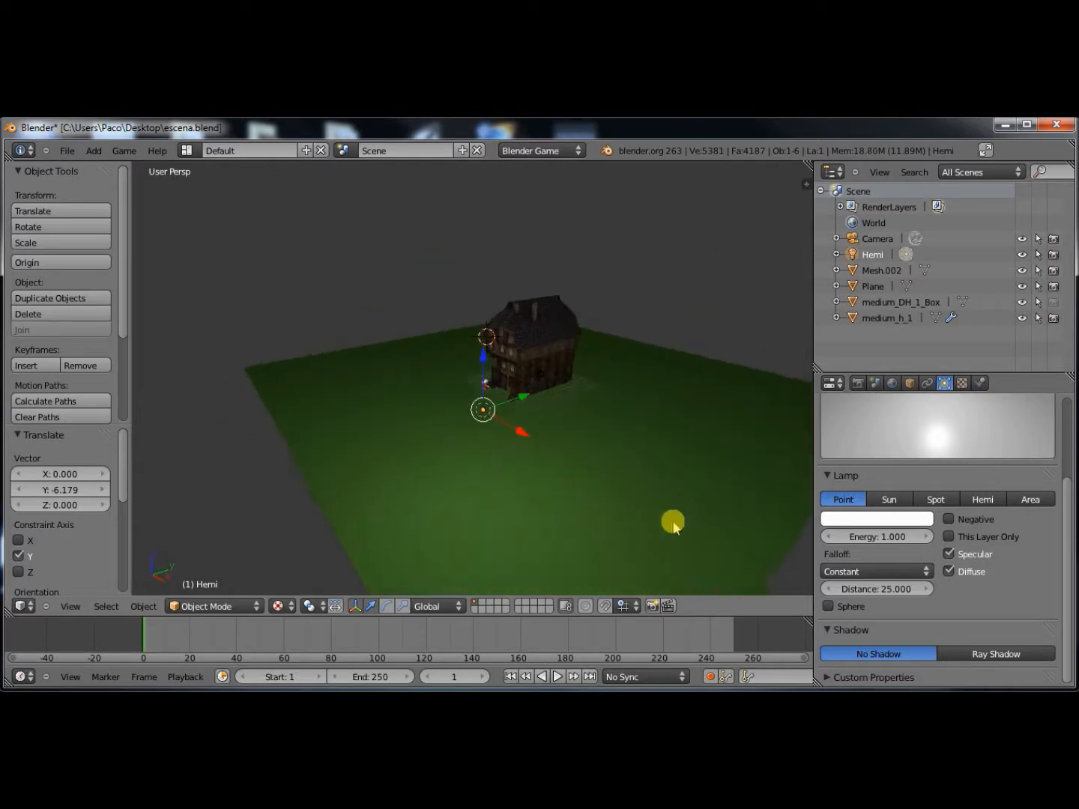
pyautogui.moveTo(480, 373); pyautogui.dragTo(484, 288)
pyautogui.moveTo(484, 289); pyautogui.dragTo(463, 393, button='middle')
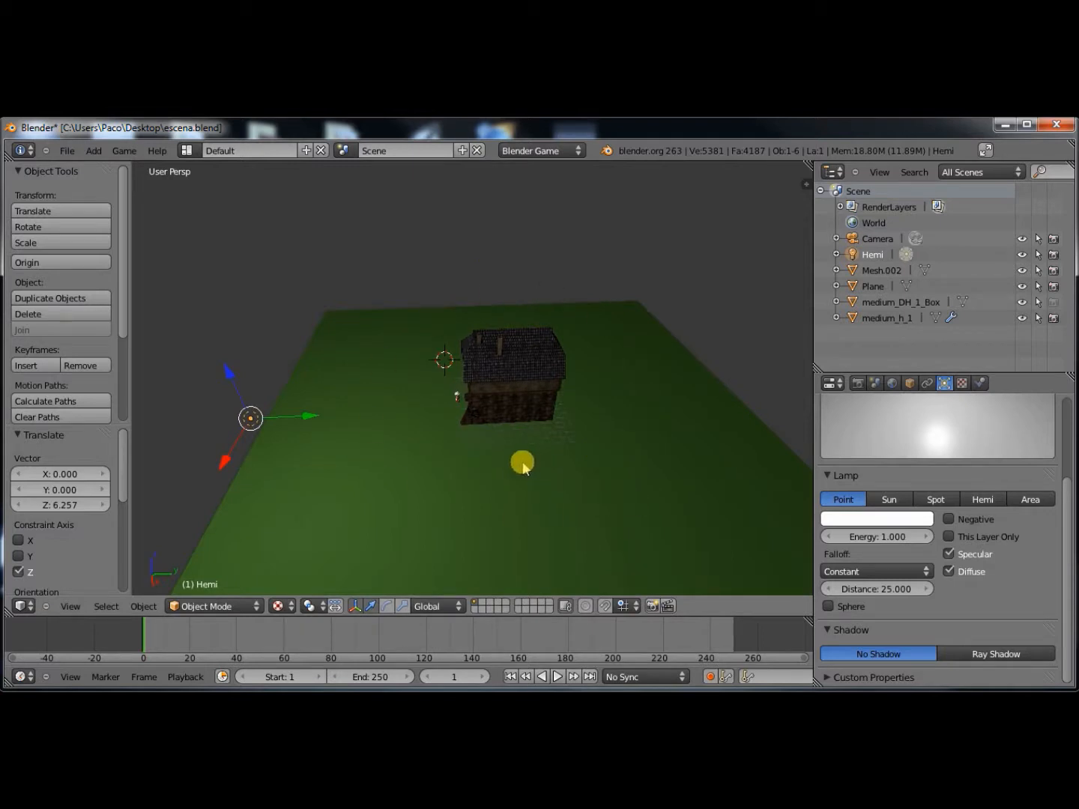
# In top view, make a linked duplicate of the lamp at the other front corner, about 40.4 units along negative X.
pyautogui.moveTo(509, 468); pyautogui.dragTo(597, 474, button='middle')
pyautogui.press('KP_7')
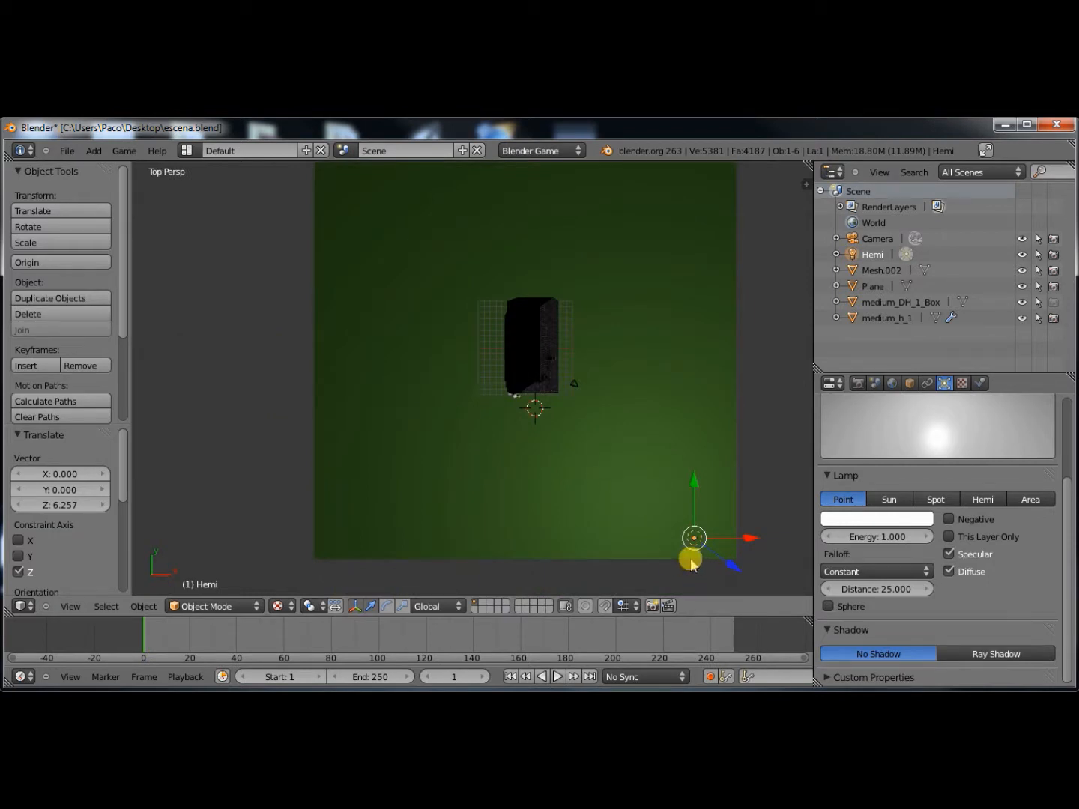
pyautogui.hotkey('shift', 'd')
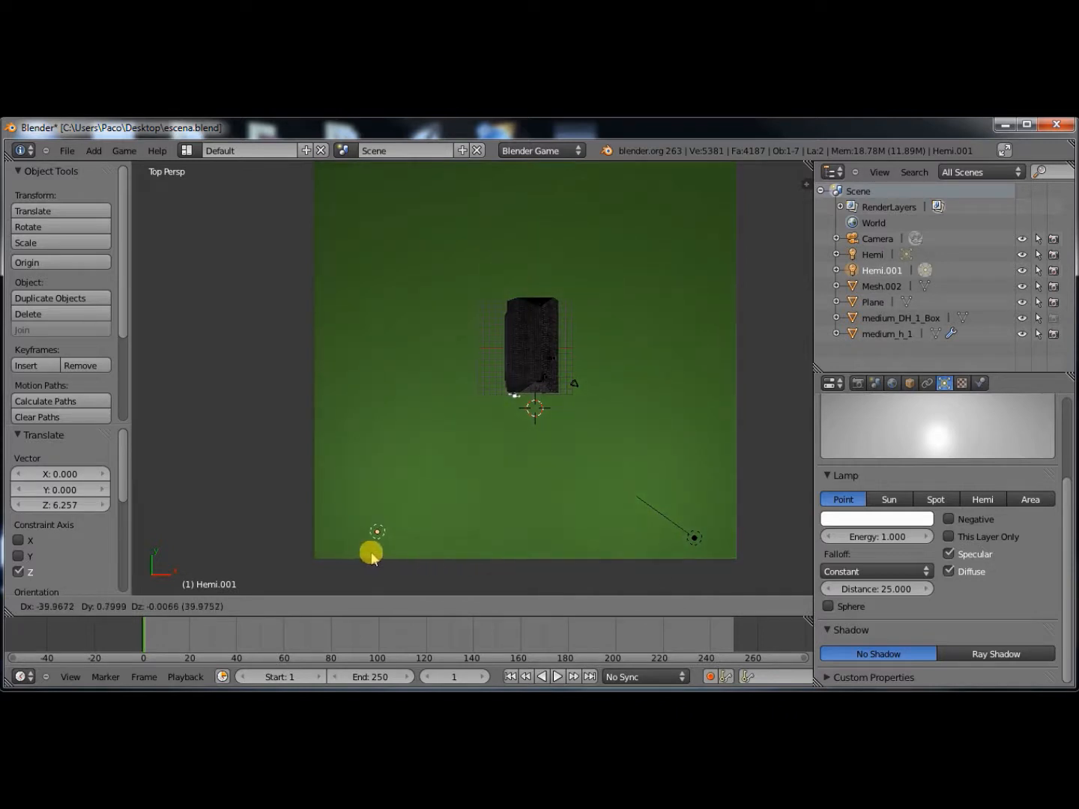
pyautogui.click(371, 557)
# Make linked duplicates of both front lamps and move the copies about 45.5 units along Y to the rear corners.
pyautogui.keyDown('shift'); pyautogui.rightClick(694, 540); pyautogui.keyUp('shift')
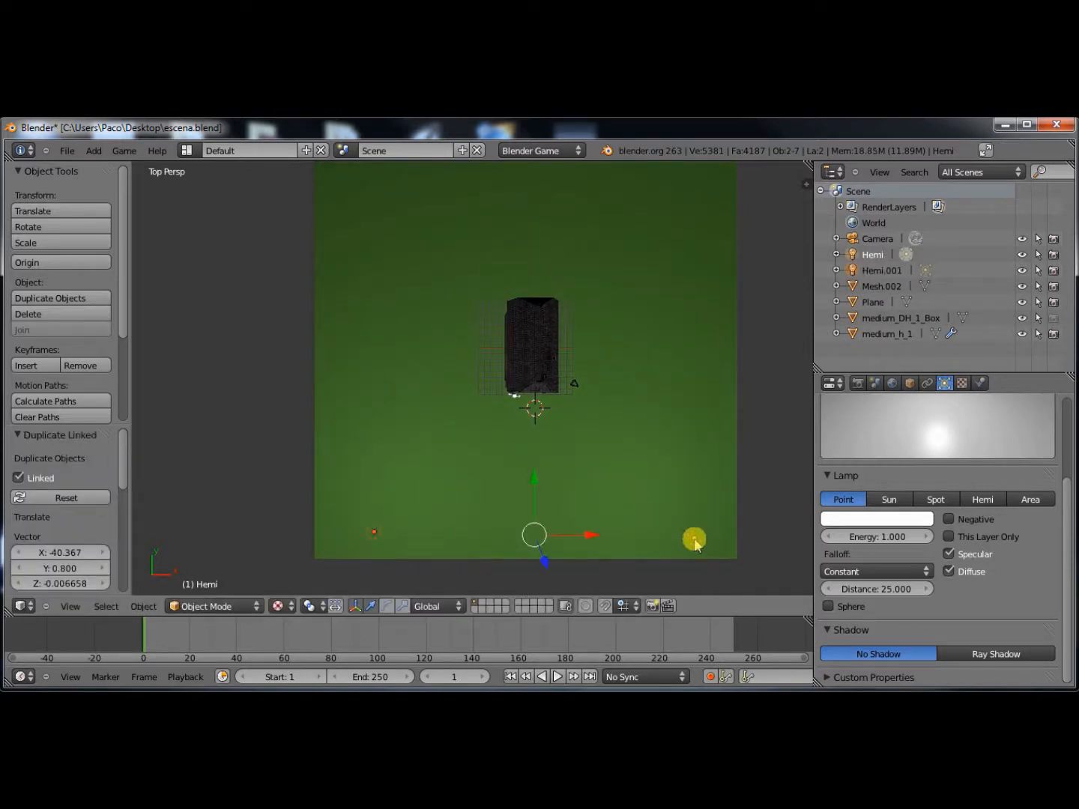
pyautogui.hotkey('shift', 'd')
pyautogui.click(694, 540)
pyautogui.press('g')
pyautogui.press('y')
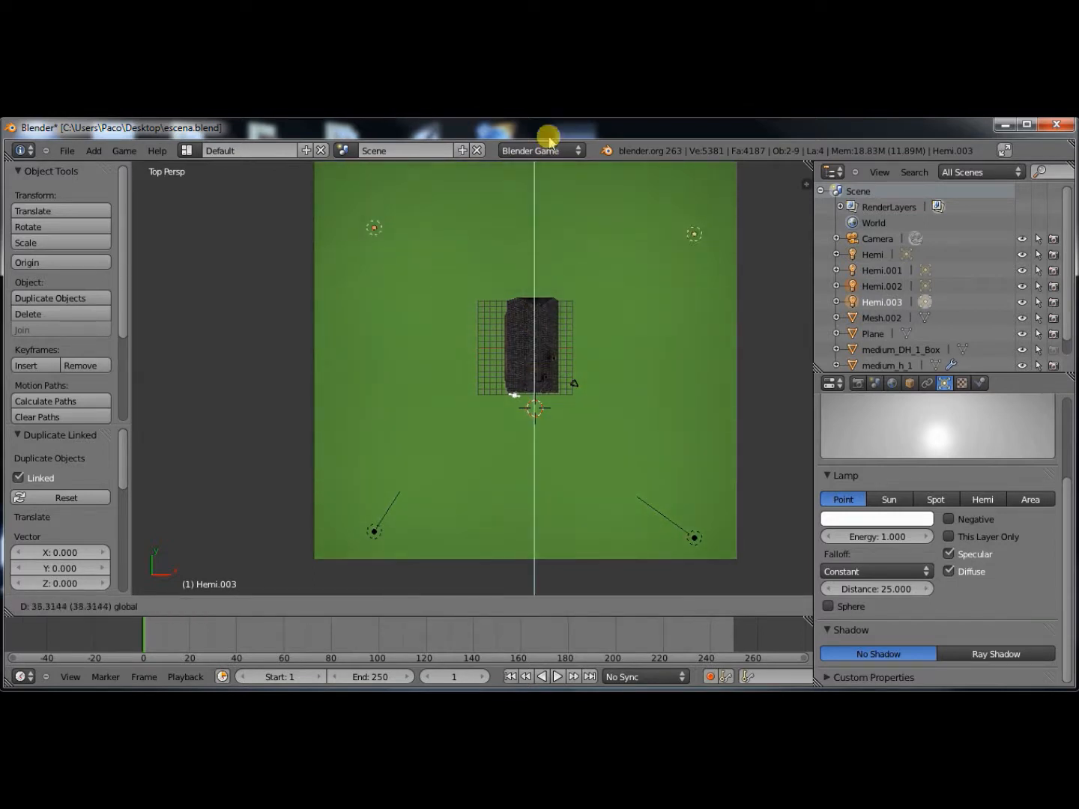
pyautogui.click(549, 128)
pyautogui.moveTo(549, 127); pyautogui.dragTo(514, 370, button='middle')
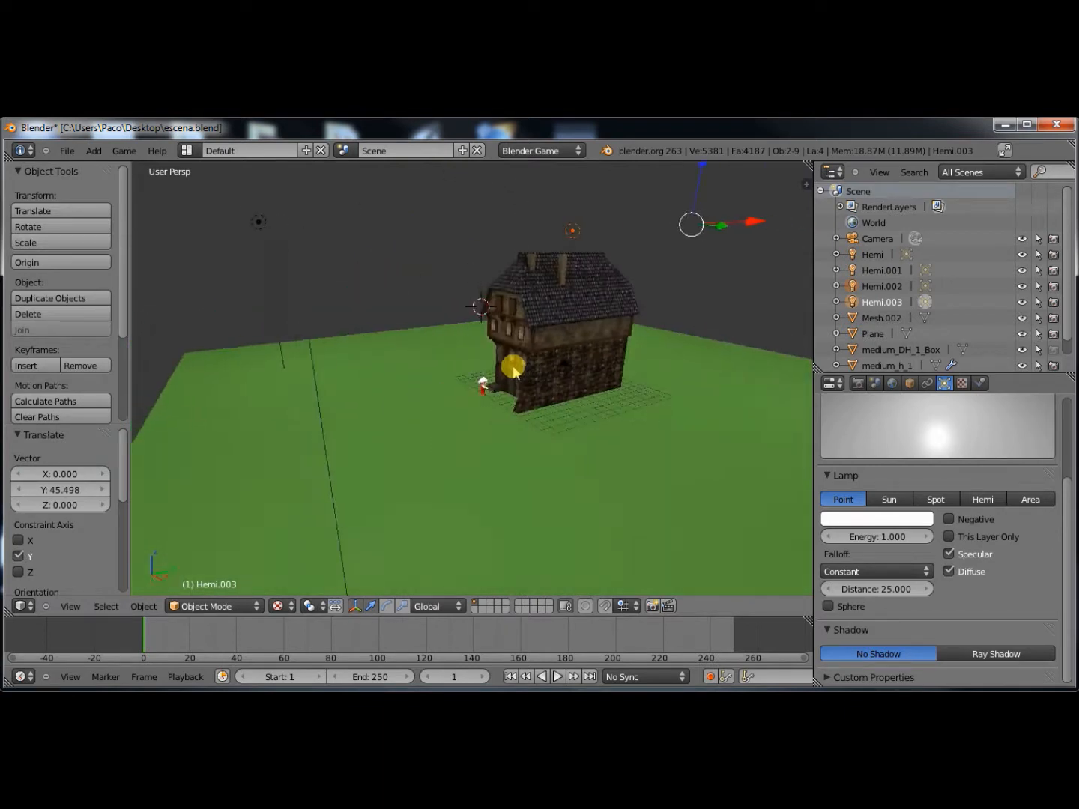
pyautogui.scroll(2, 515, 372)
pyautogui.scroll(-2, 515, 371)
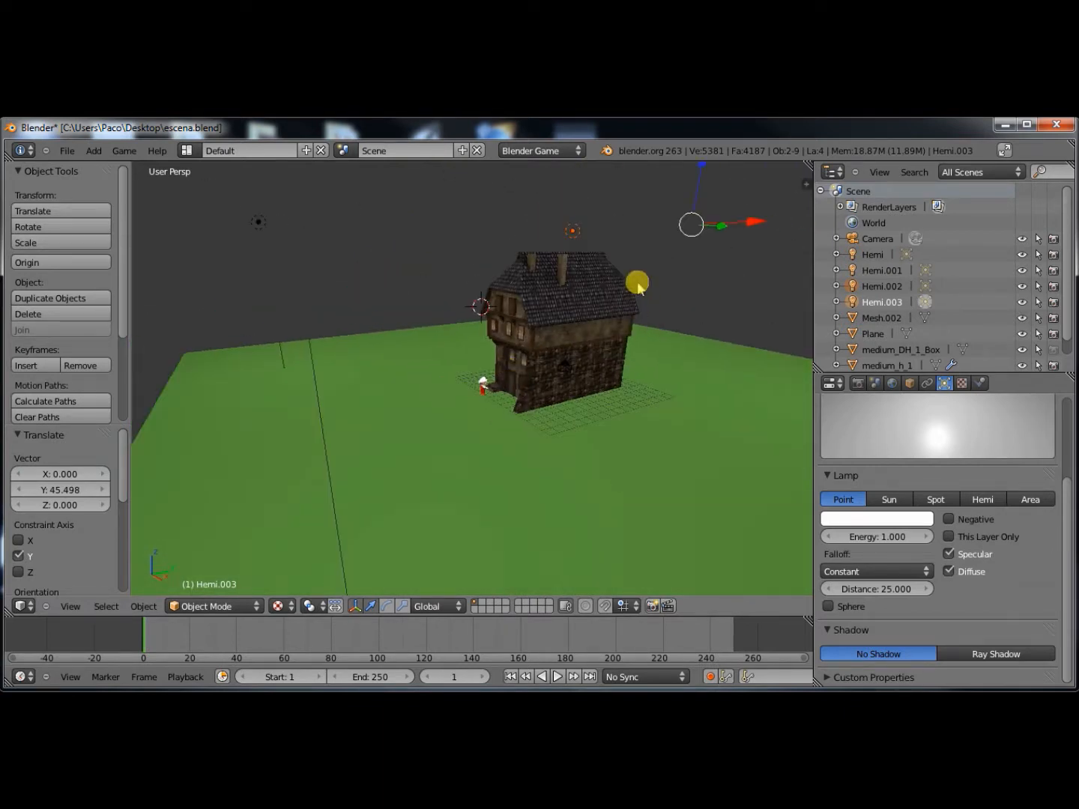
# Set the linked lamps' energy to 0.25 and check the scene's lighting.
pyautogui.click(880, 534)
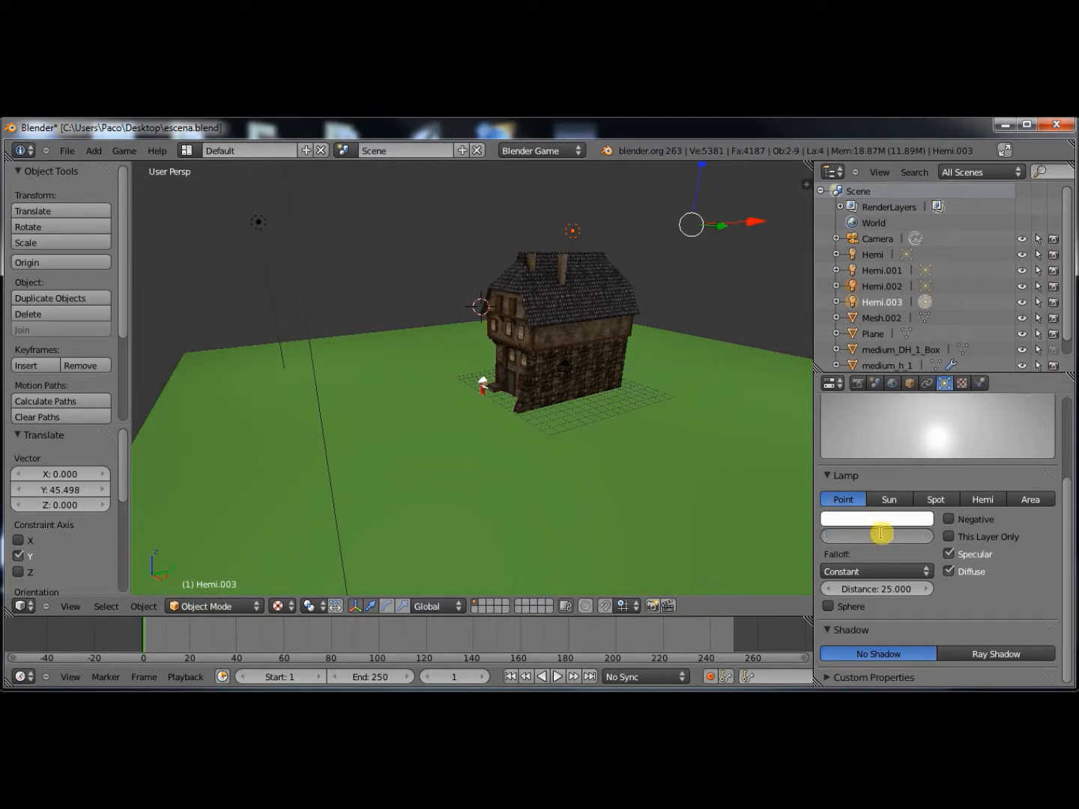
pyautogui.write('.25')
pyautogui.press('Return')
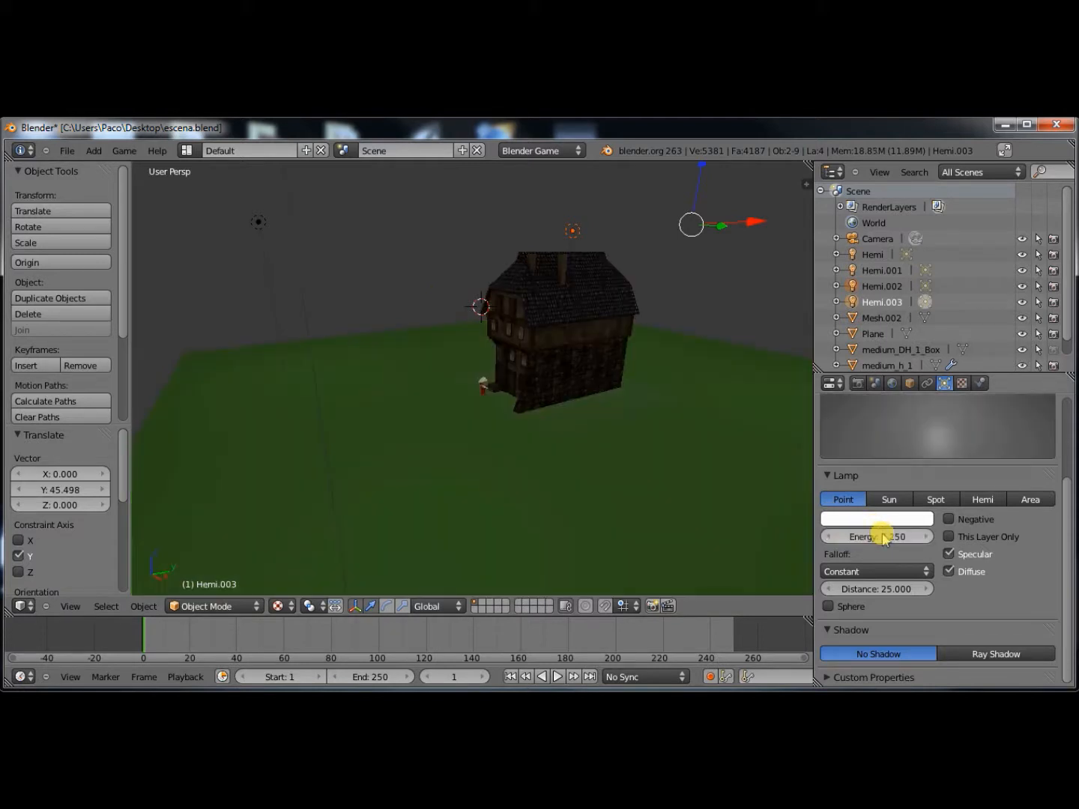
pyautogui.moveTo(701, 451); pyautogui.dragTo(604, 431, button='middle')
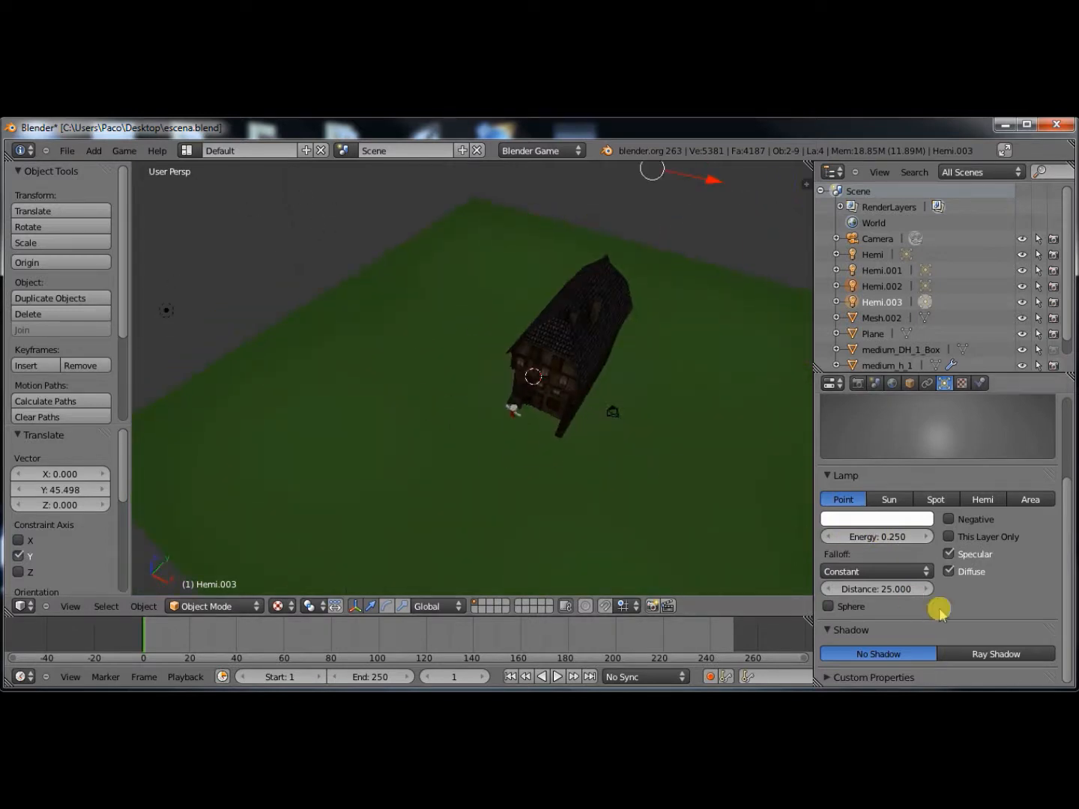
# Set the linked lamps' energy to 0.4 and shift the two rear lamps about 7.16 units along negative Y.
pyautogui.click(882, 536)
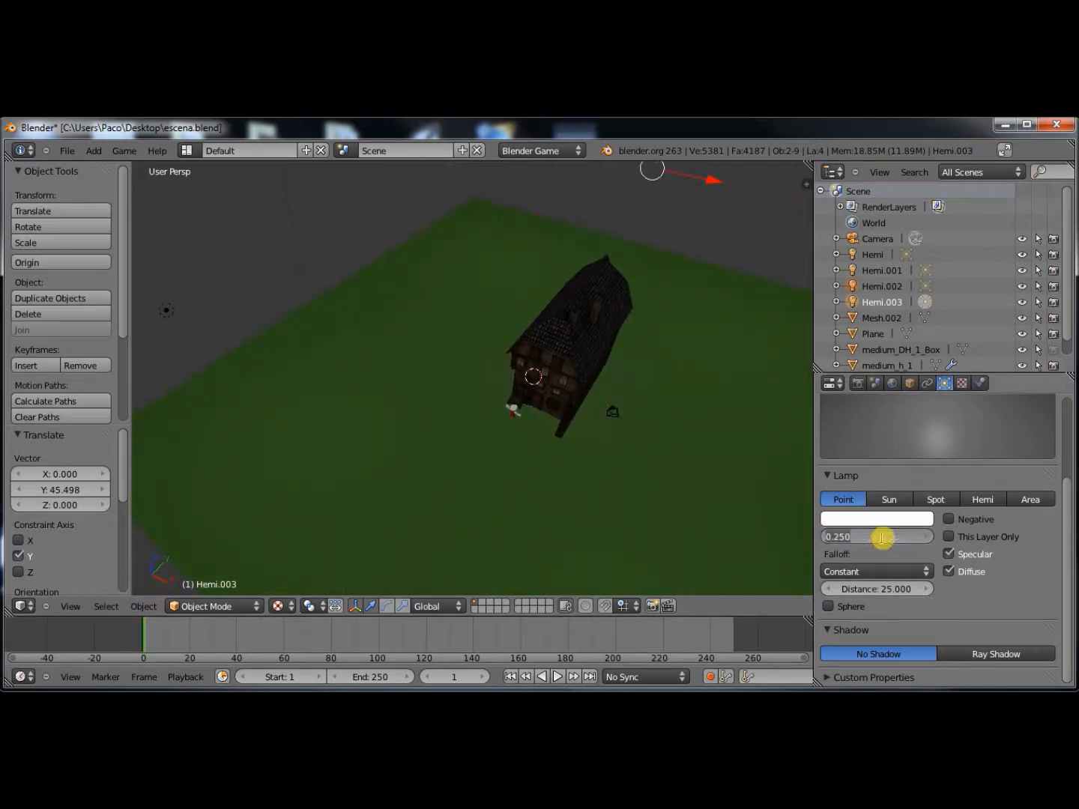
pyautogui.write('.4')
pyautogui.press('Return')
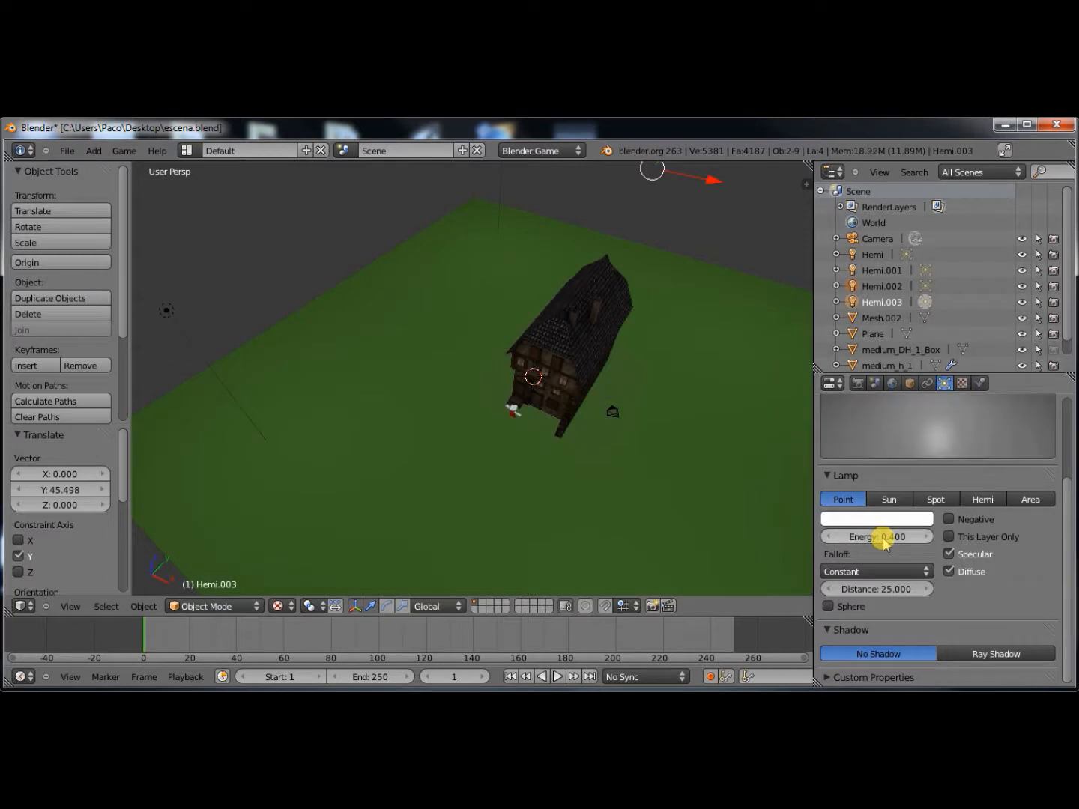
pyautogui.moveTo(610, 463); pyautogui.dragTo(556, 353, button='middle')
pyautogui.scroll(-2, 567, 367)
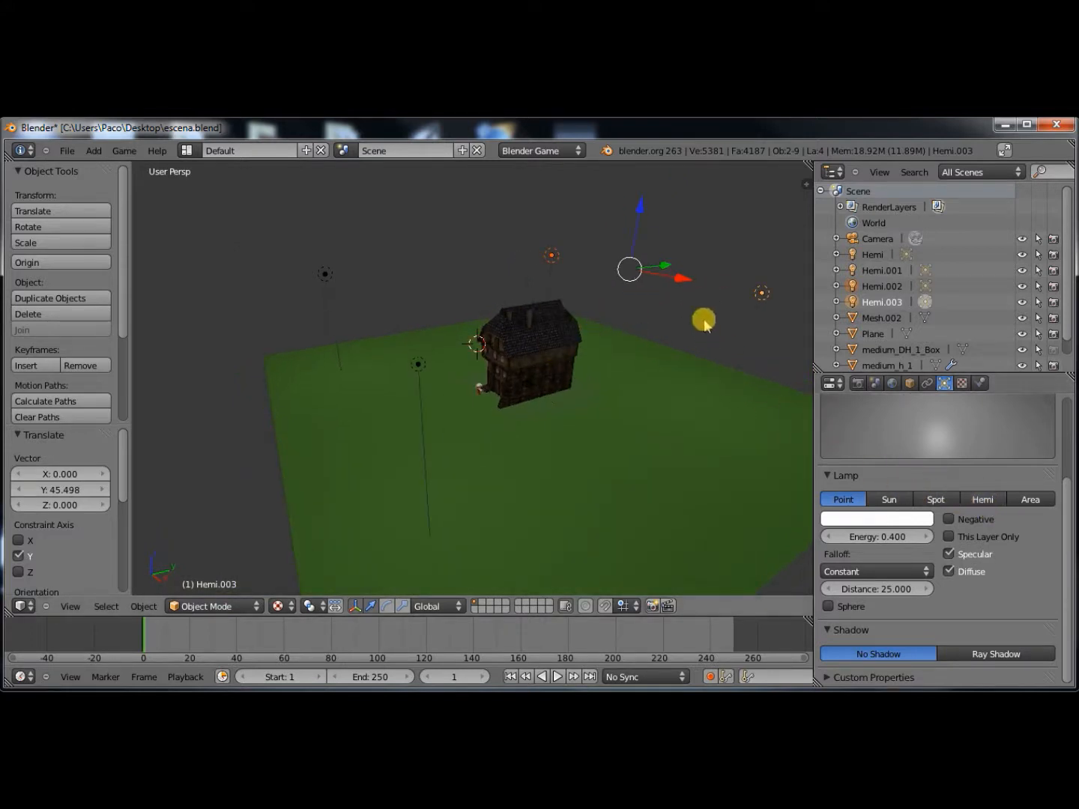
pyautogui.moveTo(673, 271); pyautogui.dragTo(633, 270)
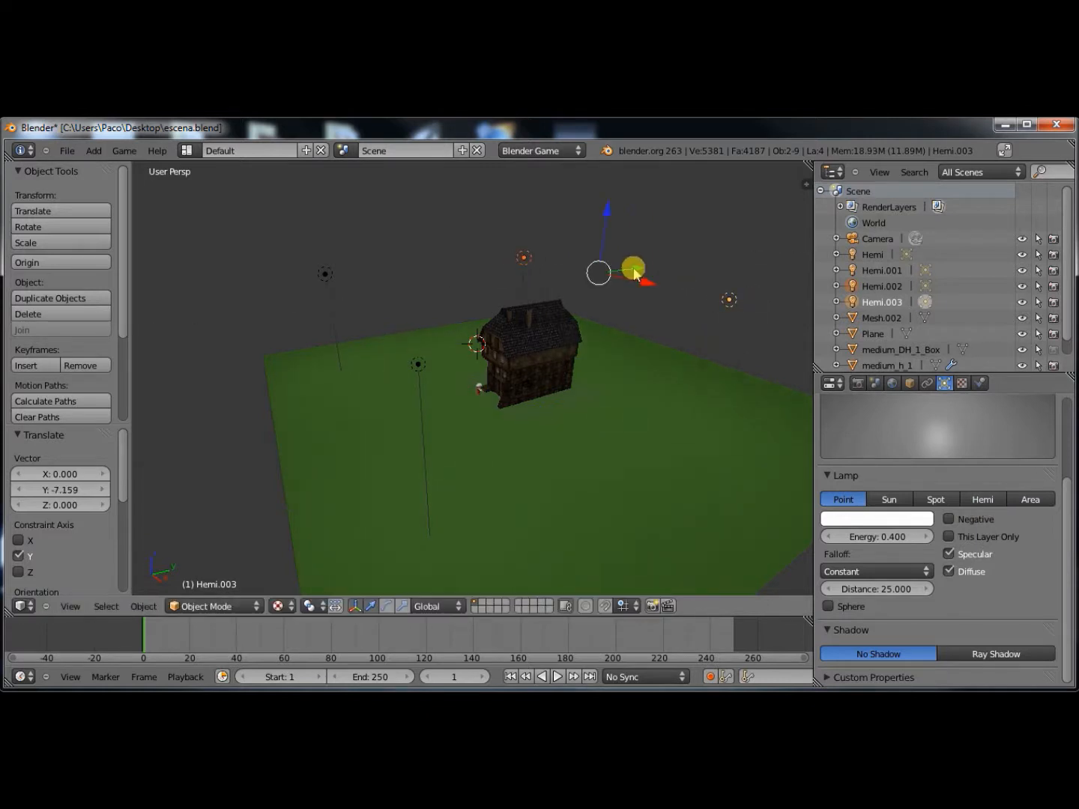
# Add the two remaining lamps to the selection and delete all four linked lamps from the scene.
pyautogui.keyDown('shift'); pyautogui.rightClick(425, 369); pyautogui.keyUp('shift')
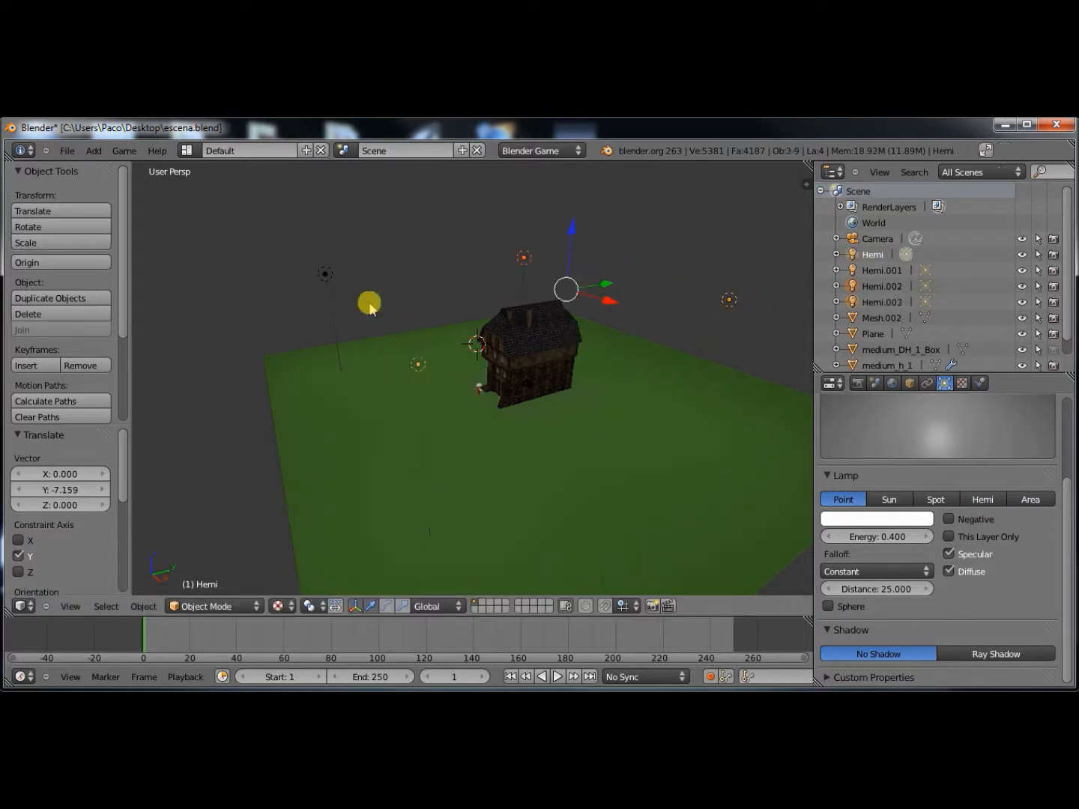
pyautogui.keyDown('shift'); pyautogui.rightClick(334, 275); pyautogui.keyUp('shift')
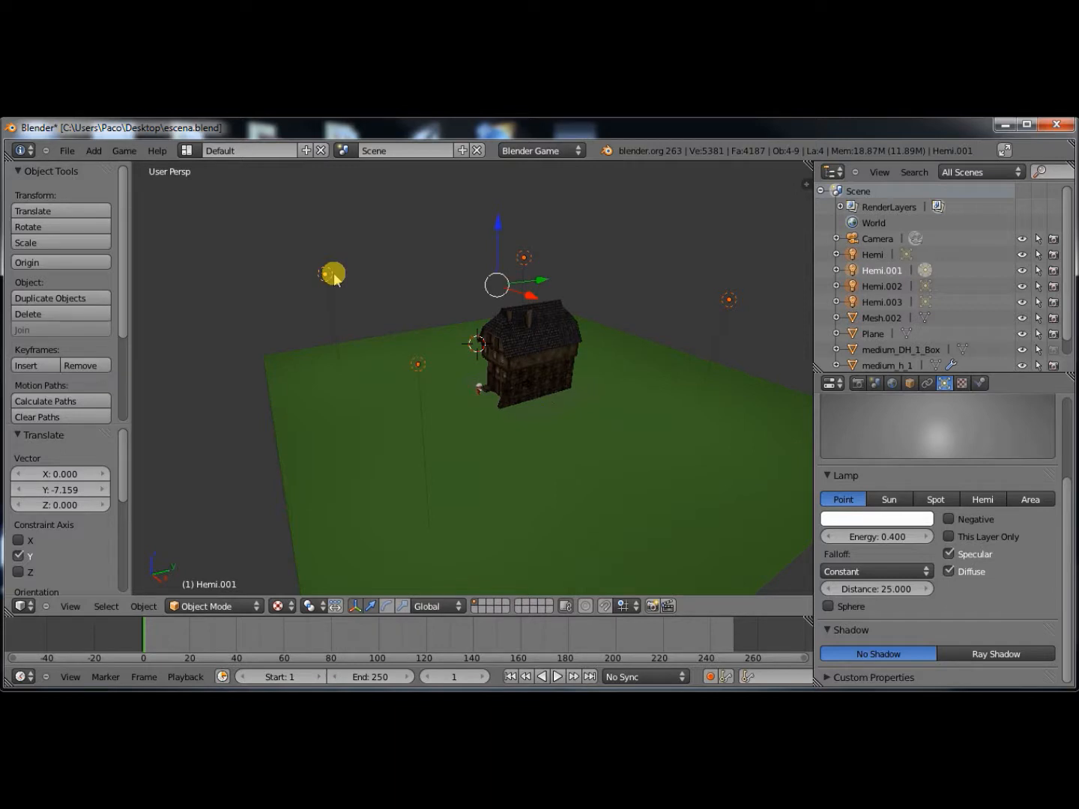
pyautogui.press('x')
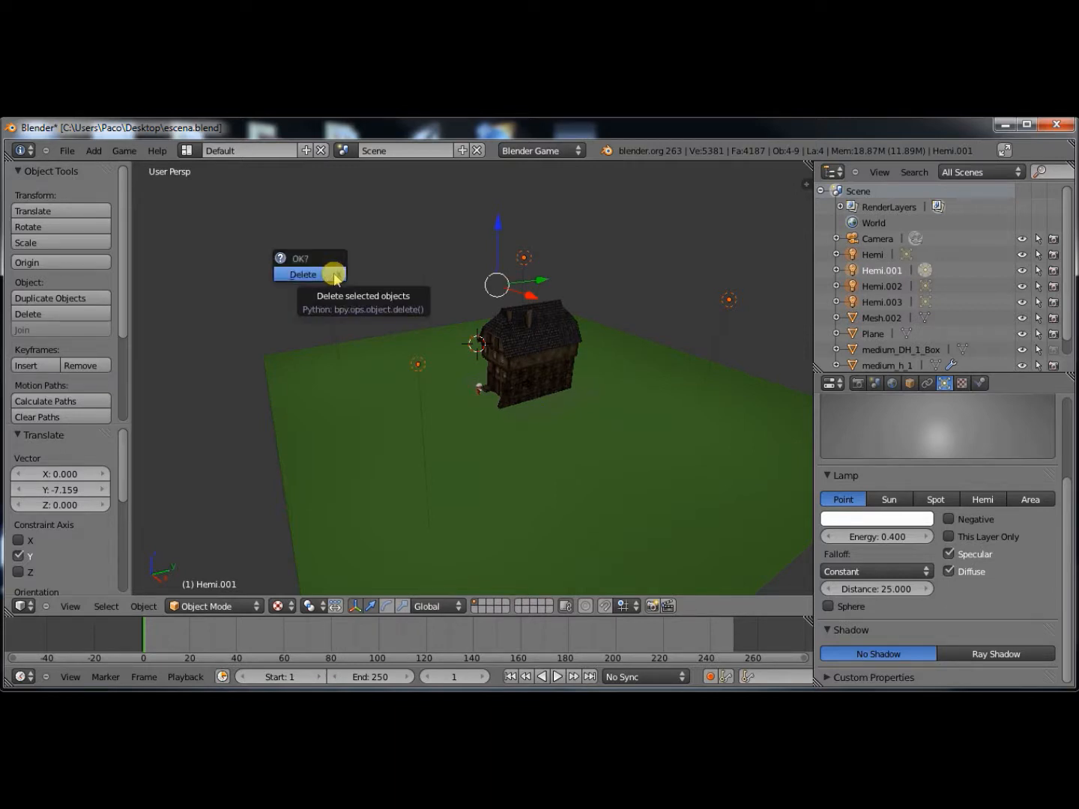
pyautogui.click(334, 276)
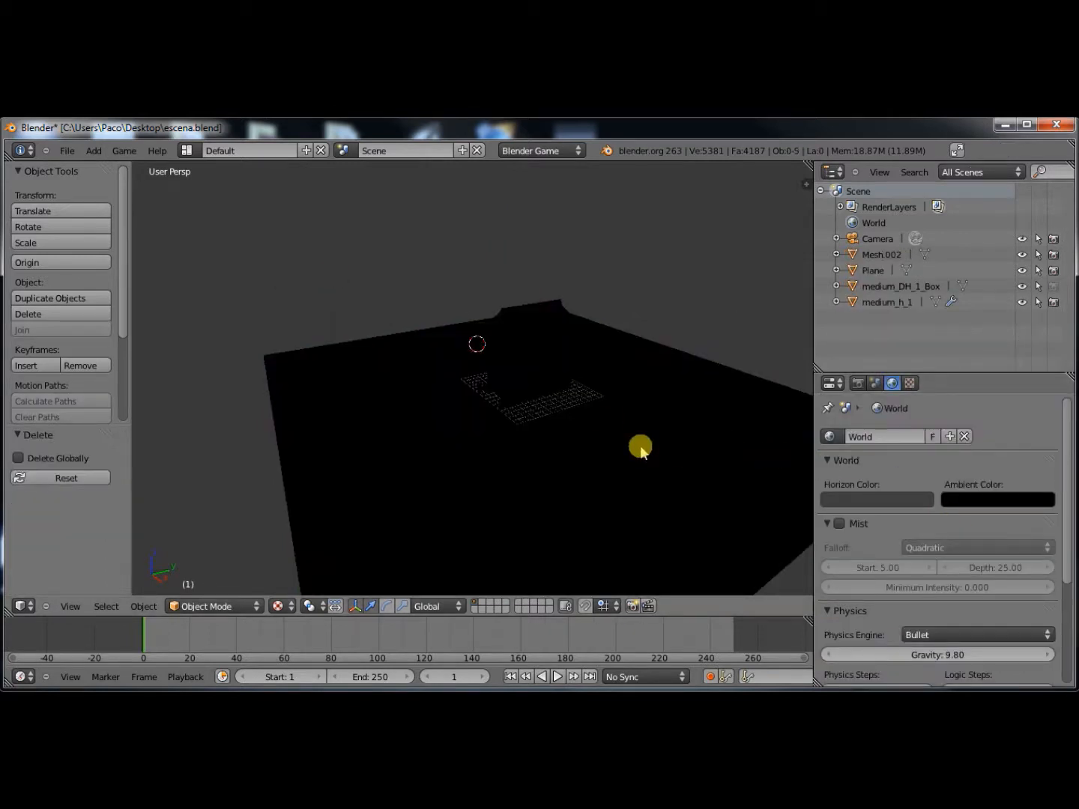
# Add a spot lamp at the 3D cursor and raise it about 4 units along Z.
pyautogui.hotkey('shift', 'a')
pyautogui.moveTo(639, 447)
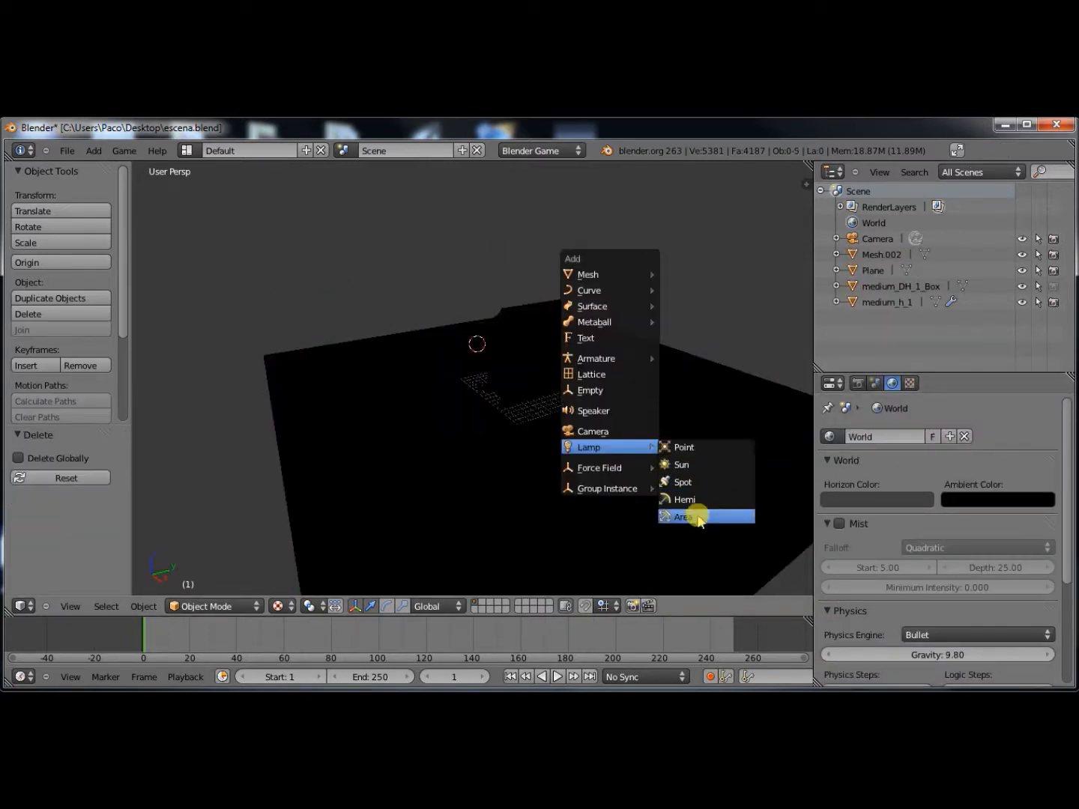
pyautogui.click(680, 482)
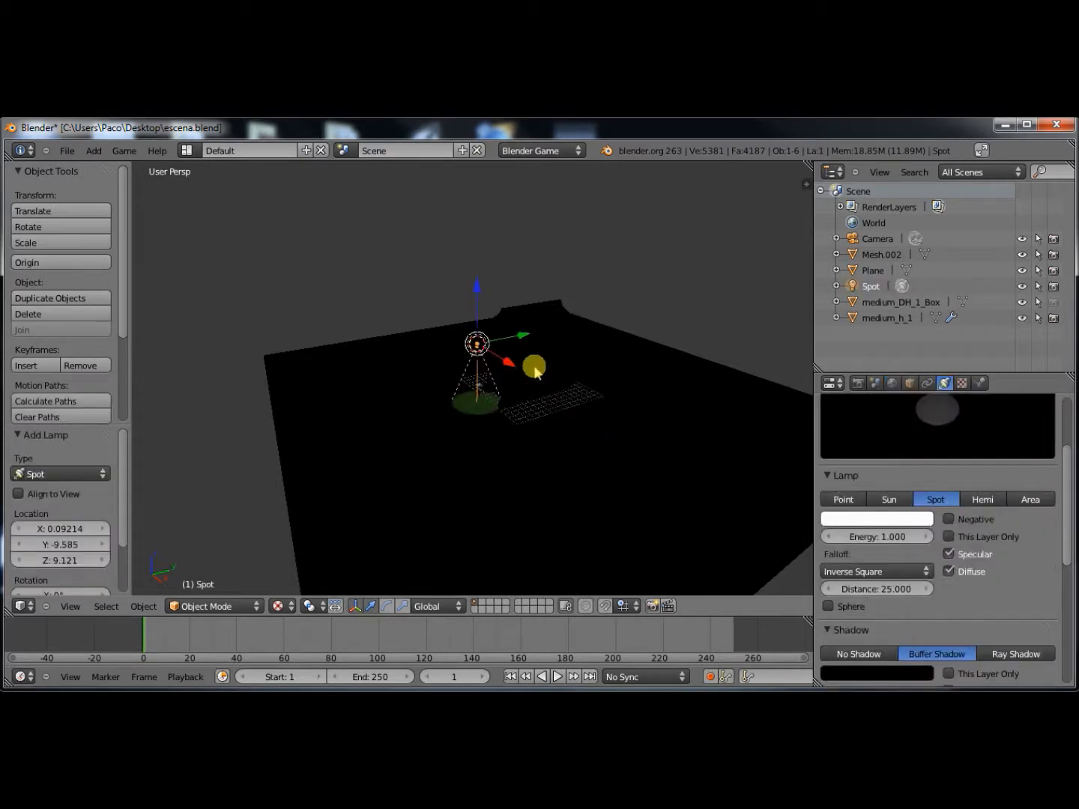
pyautogui.moveTo(477, 301); pyautogui.dragTo(477, 272)
pyautogui.scroll(6, 558, 437)
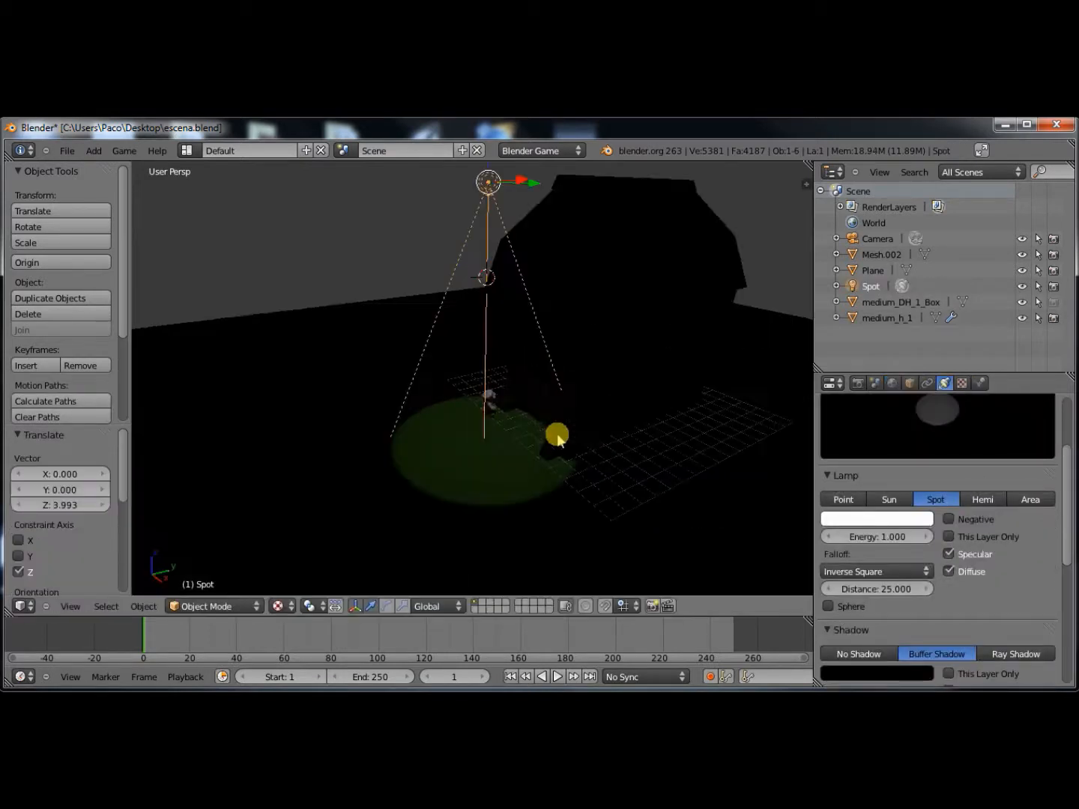
# Lower the spot lamp about 4.95 units along Z and rotate it about the X axis so it tilts toward the house.
pyautogui.moveTo(556, 439); pyautogui.dragTo(496, 434, button='middle')
pyautogui.moveTo(425, 193); pyautogui.dragTo(379, 273)
pyautogui.moveTo(459, 363); pyautogui.dragTo(468, 397, button='middle')
pyautogui.press('r')
pyautogui.press('x')
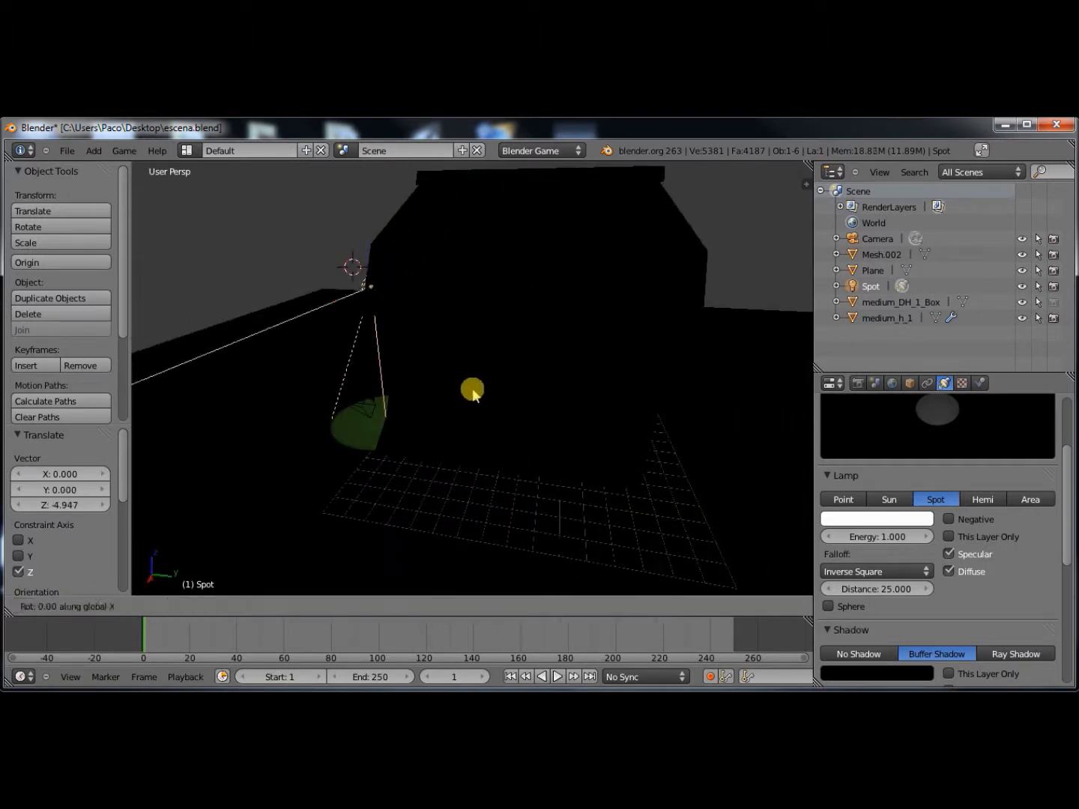
pyautogui.click(534, 374)
# Aim the spot's cone at the character by moving the lamp back along Y and about 1.89 units along negative X.
pyautogui.moveTo(425, 290); pyautogui.dragTo(384, 294)
pyautogui.moveTo(385, 319); pyautogui.dragTo(434, 376, button='middle')
pyautogui.scroll(2, 437, 378)
pyautogui.scroll(1, 437, 378)
pyautogui.scroll(-1, 301, 316)
pyautogui.scroll(-4, 270, 354)
pyautogui.moveTo(328, 304); pyautogui.dragTo(358, 300)
pyautogui.scroll(4, 492, 441)
pyautogui.moveTo(486, 450); pyautogui.dragTo(510, 451, button='middle')
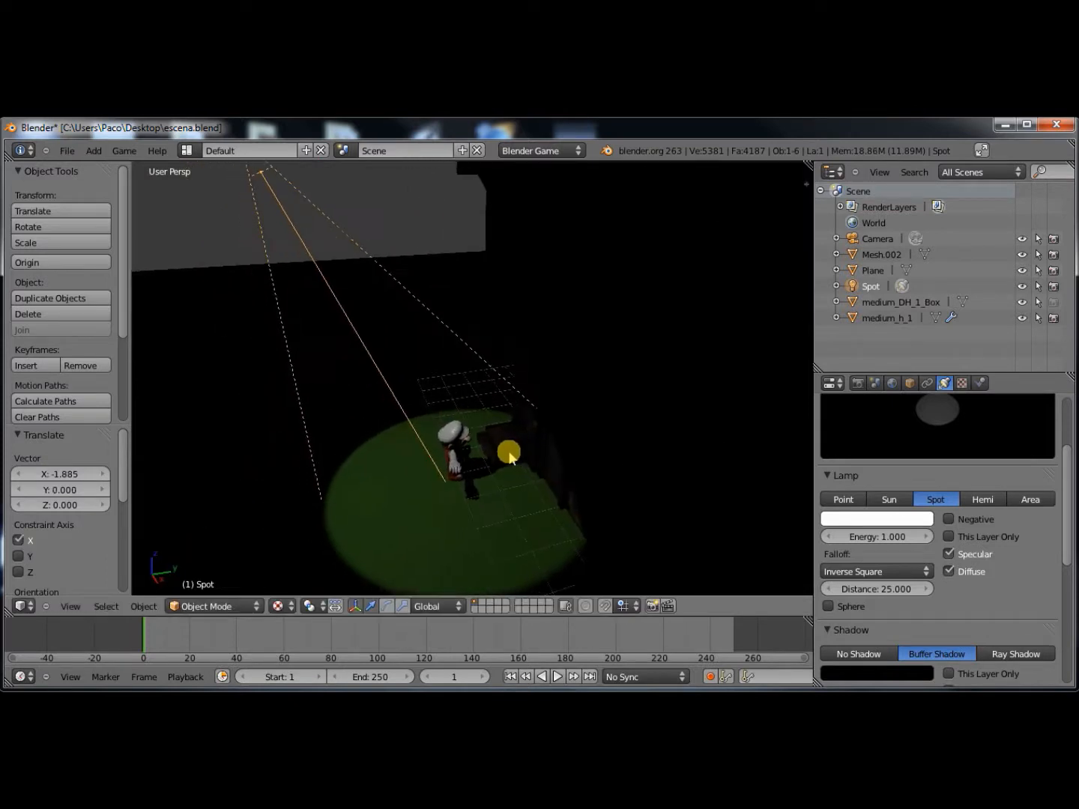
pyautogui.scroll(2, 478, 460)
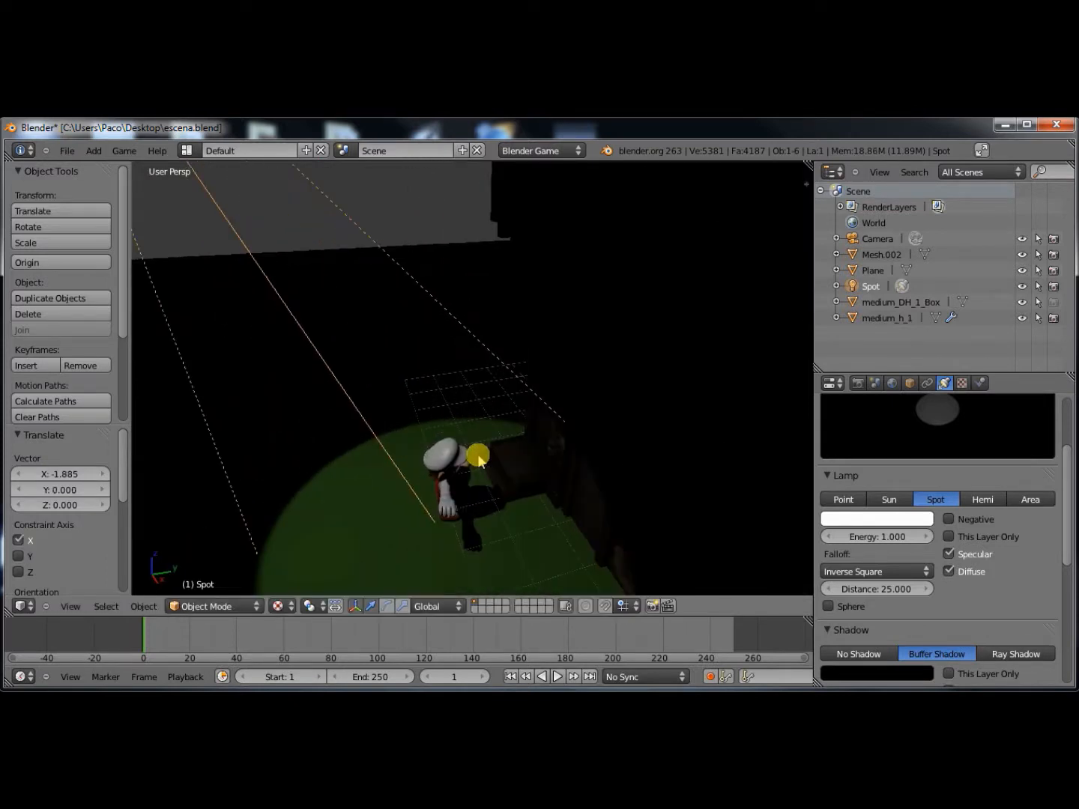
pyautogui.moveTo(489, 503); pyautogui.dragTo(477, 472, button='middle')
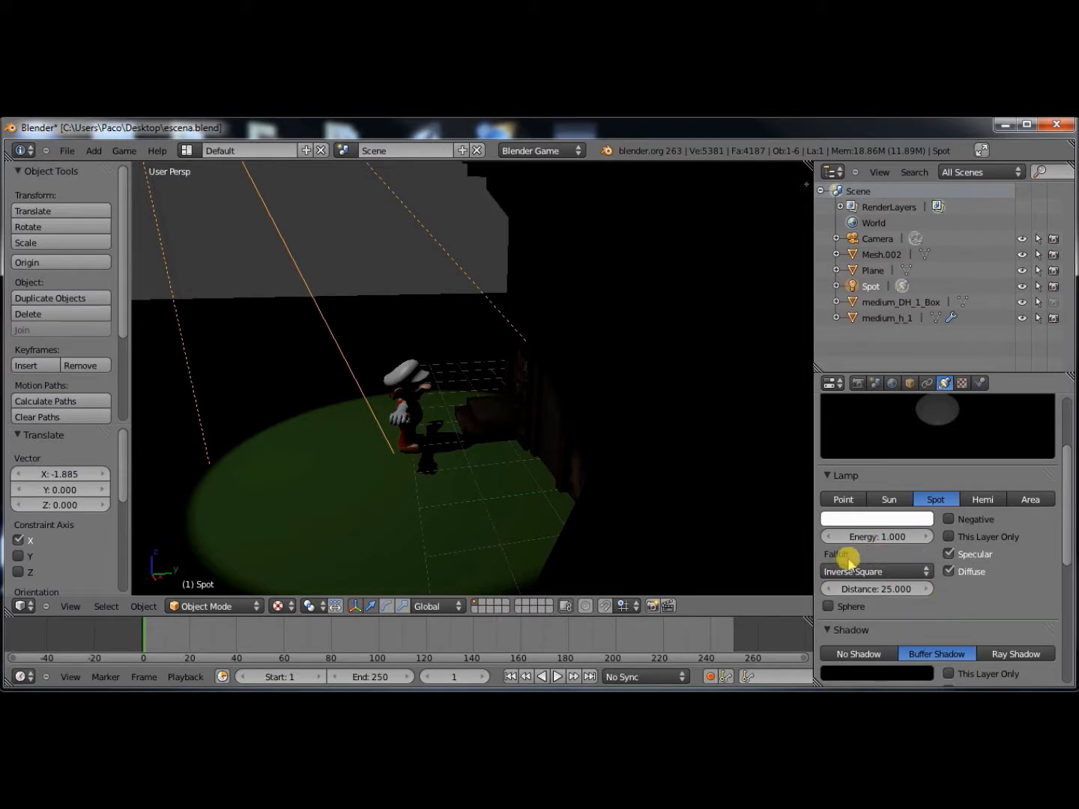
# Compare the spot lamp's No Shadow, Buffer Shadow and Ray Shadow modes, returning it to Buffer Shadow.
pyautogui.scroll(-3, 728, 501)
pyautogui.scroll(-1, 959, 543)
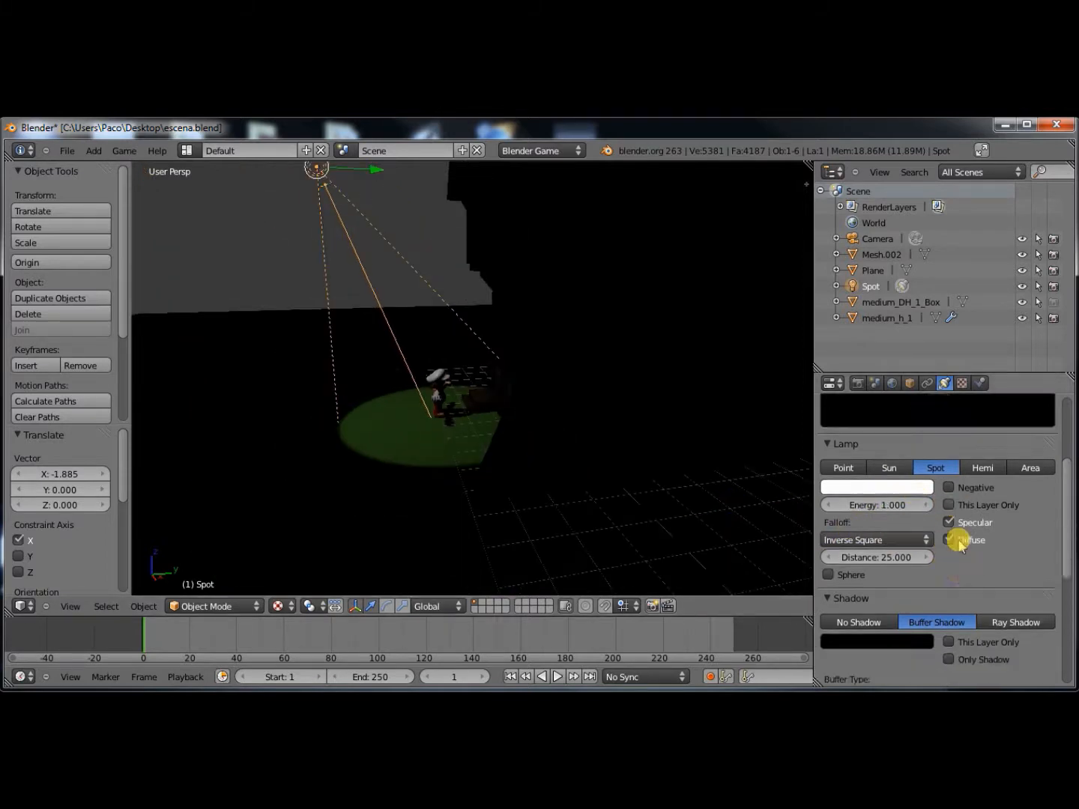
pyautogui.scroll(-3, 960, 543)
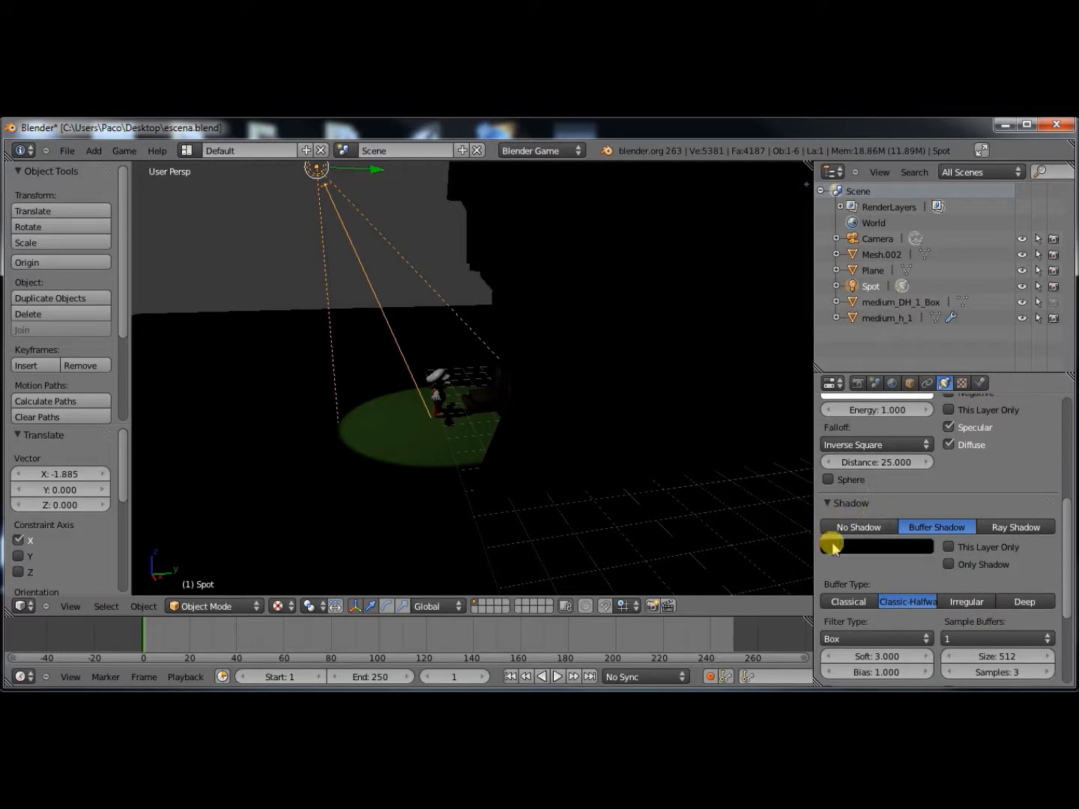
pyautogui.click(871, 529)
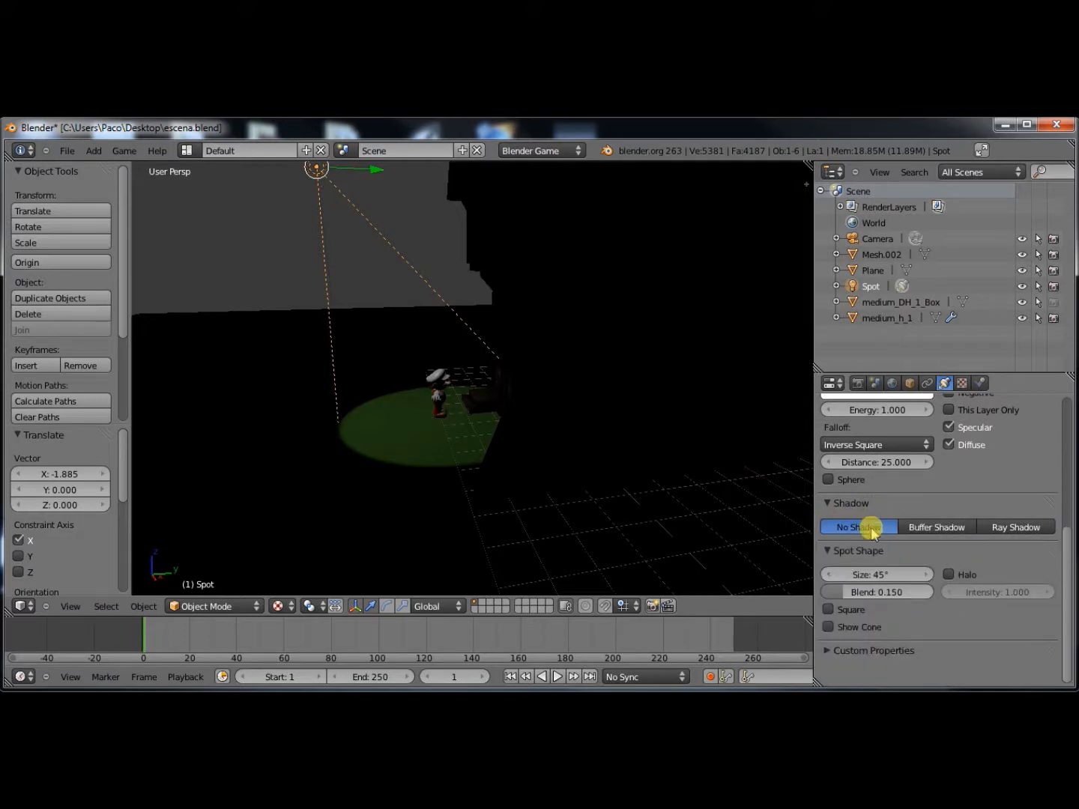
pyautogui.click(923, 530)
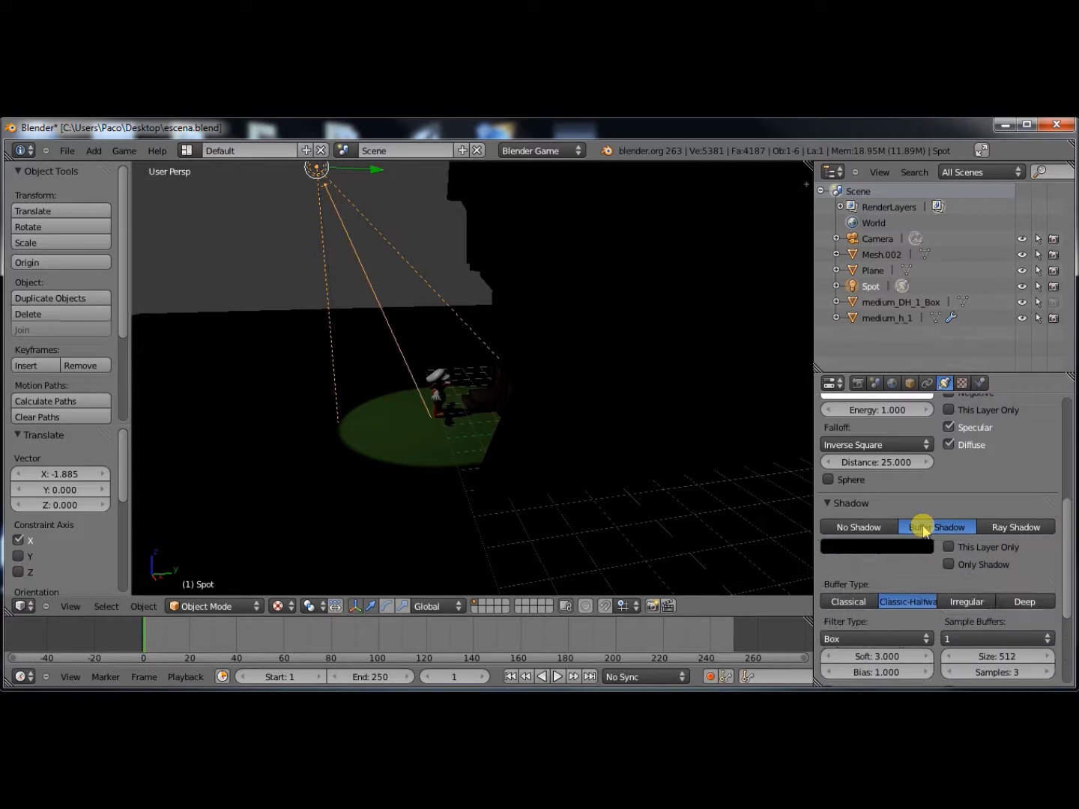
pyautogui.click(1035, 529)
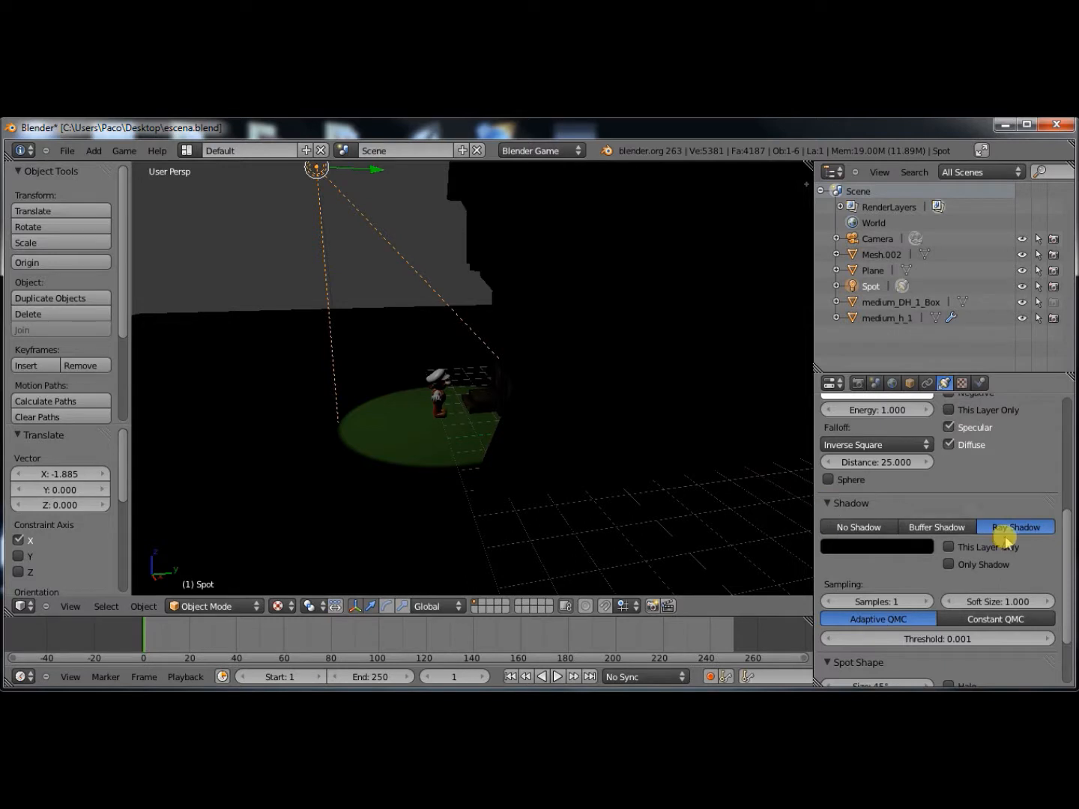
pyautogui.click(936, 528)
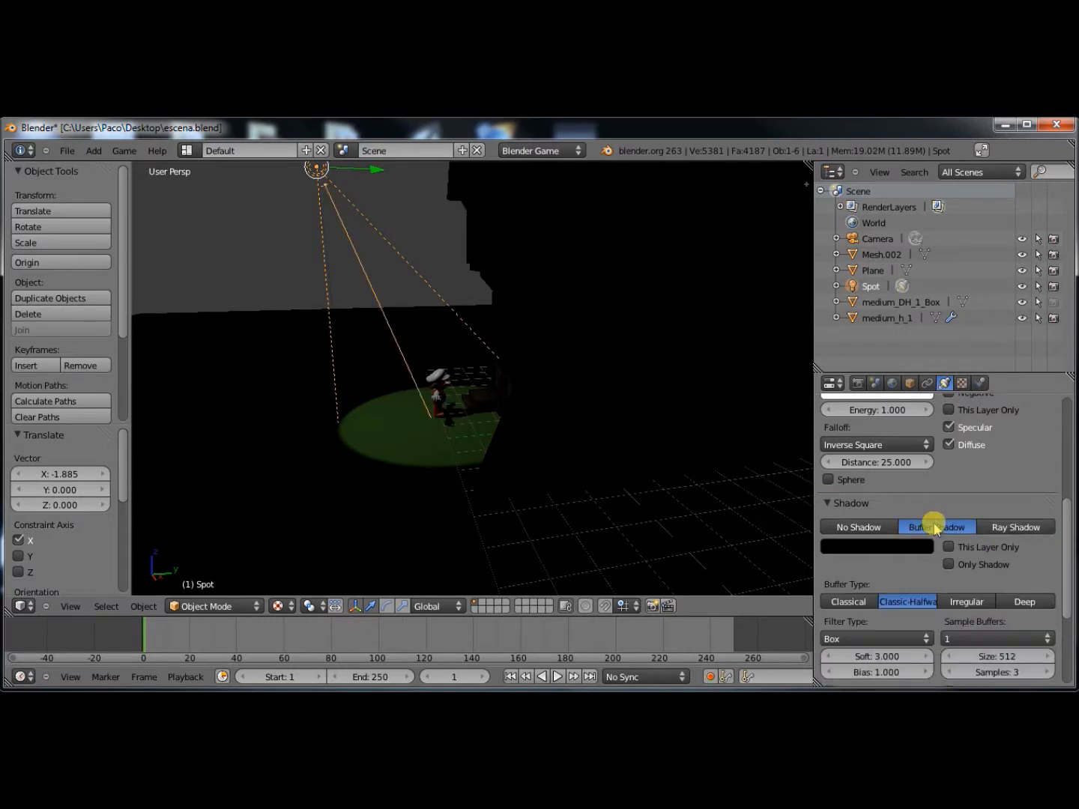
# Set the spot lamp's shadow color to a dark red, about R 0.326, G 0.057, B 0.061.
pyautogui.click(895, 546)
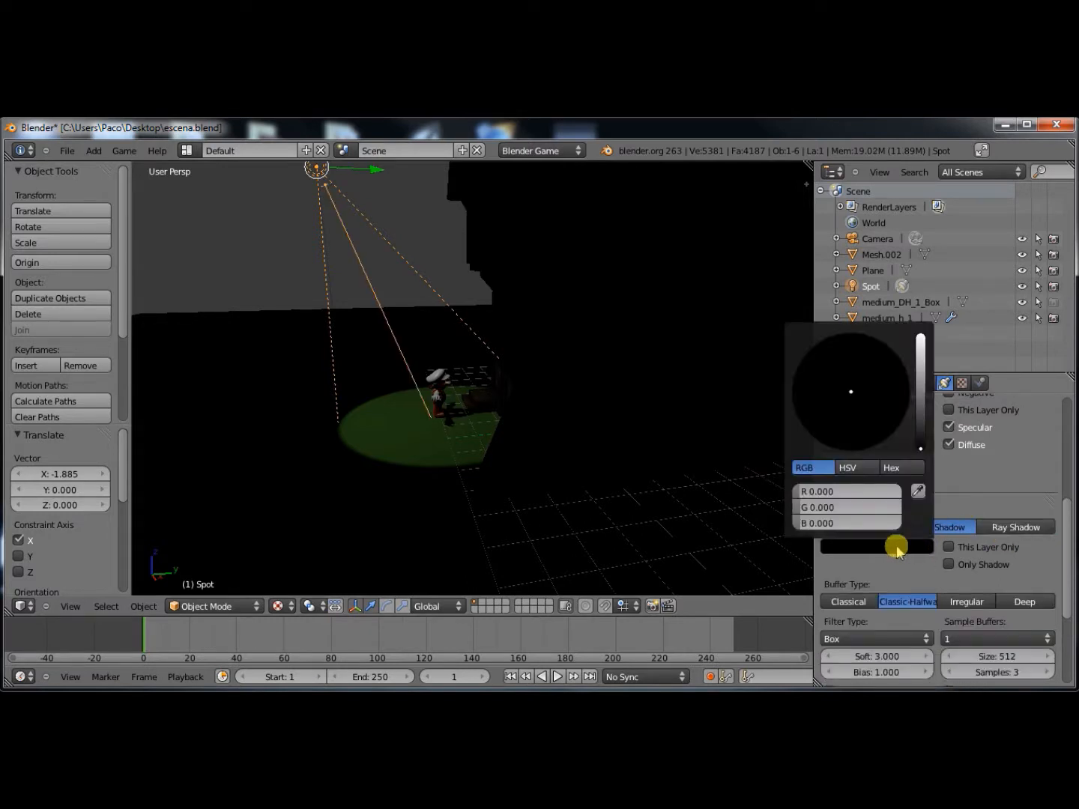
pyautogui.moveTo(920, 446); pyautogui.dragTo(922, 346)
pyautogui.scroll(4, 855, 440)
pyautogui.scroll(-10, 853, 439)
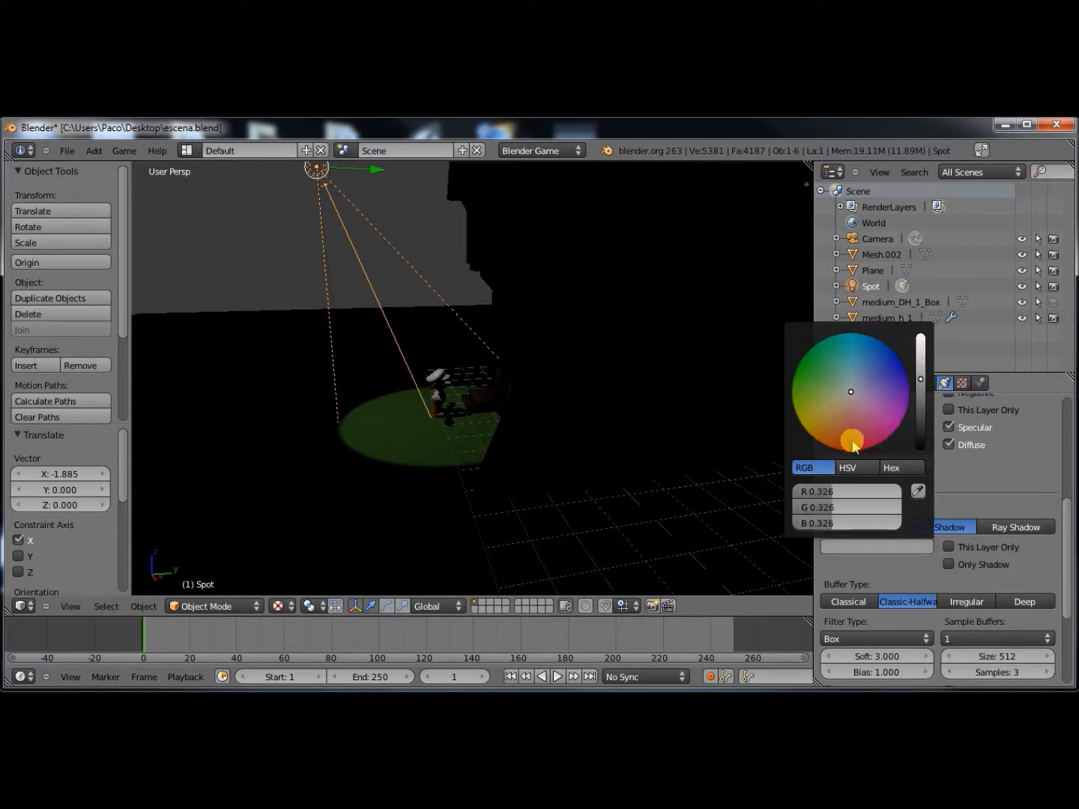
pyautogui.click(853, 442)
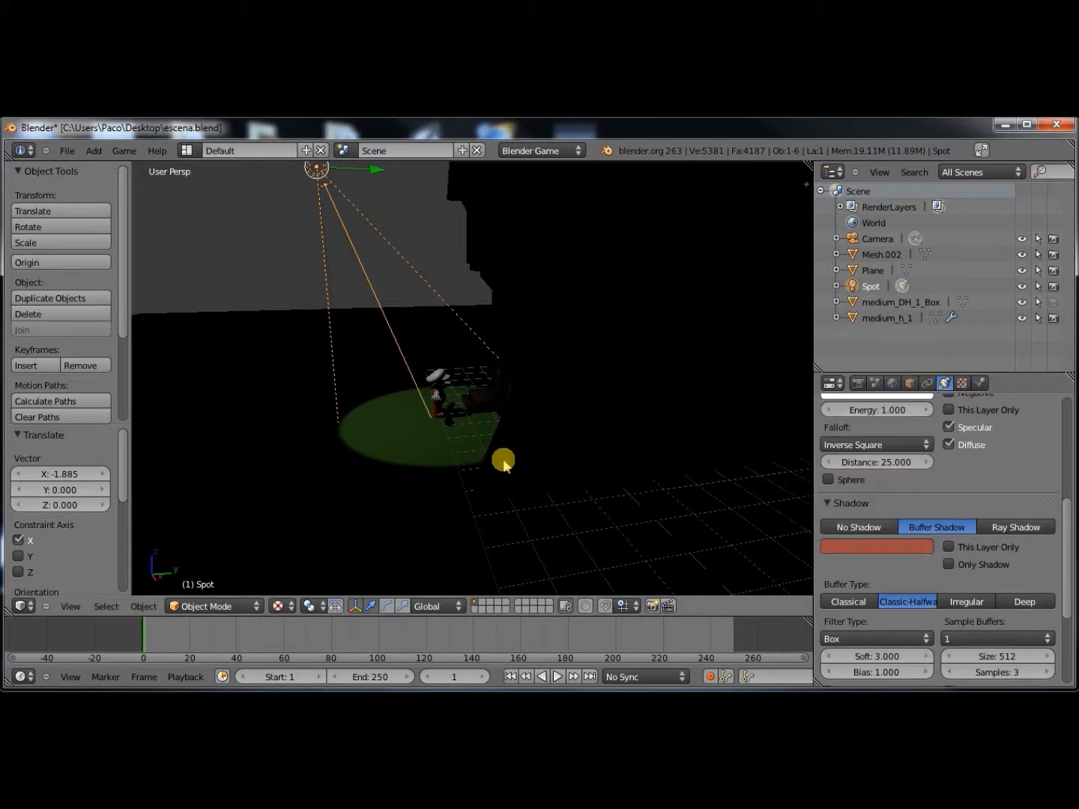
# Inspect the character's shadow up close and render the scene through the camera.
pyautogui.scroll(5, 488, 455)
pyautogui.scroll(-5, 489, 455)
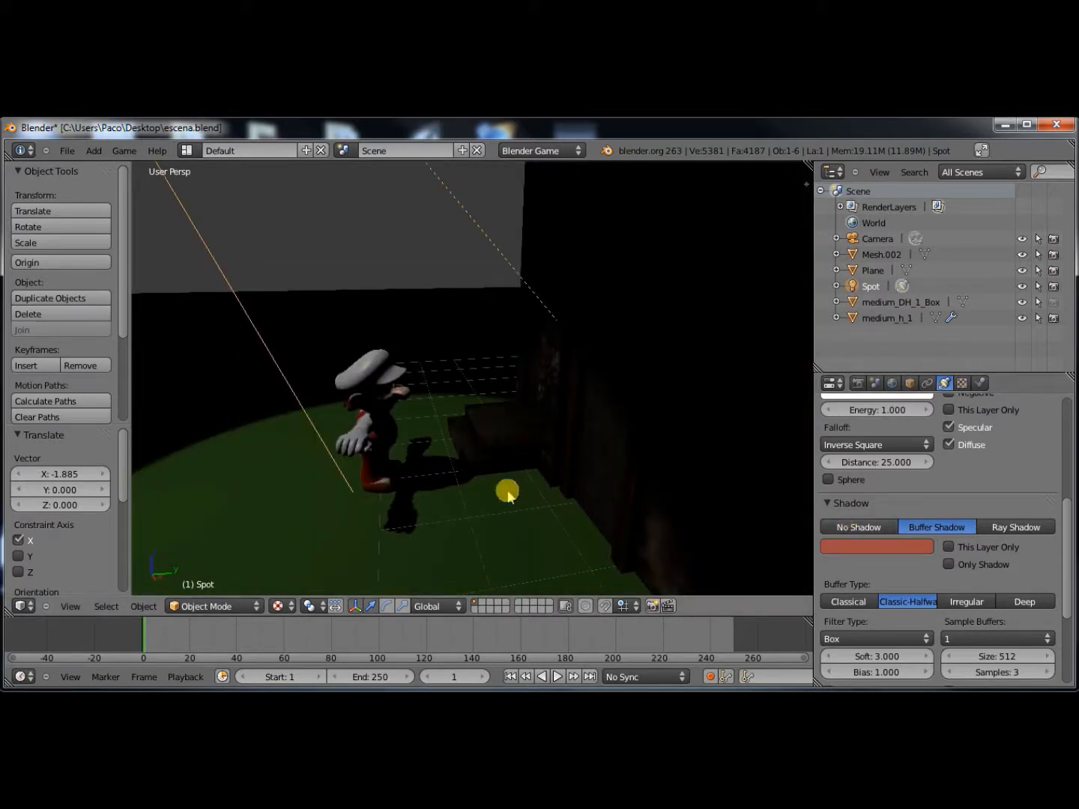
pyautogui.press('F12')
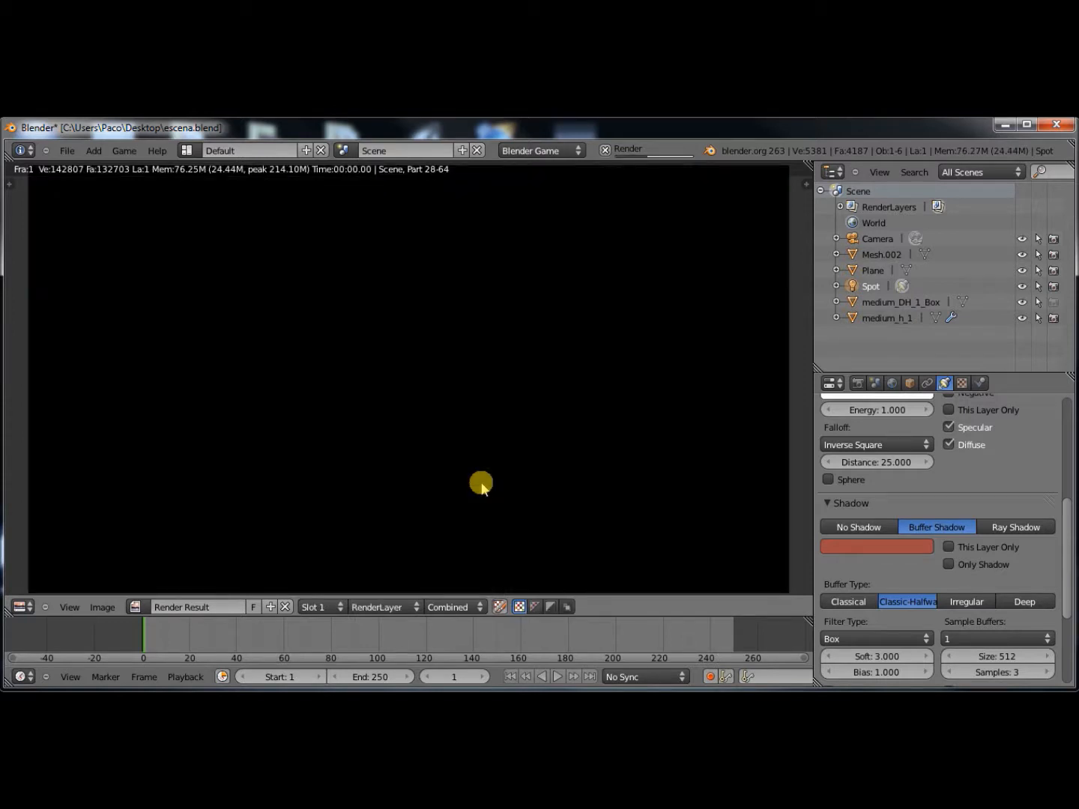
pyautogui.scroll(-1, 481, 487)
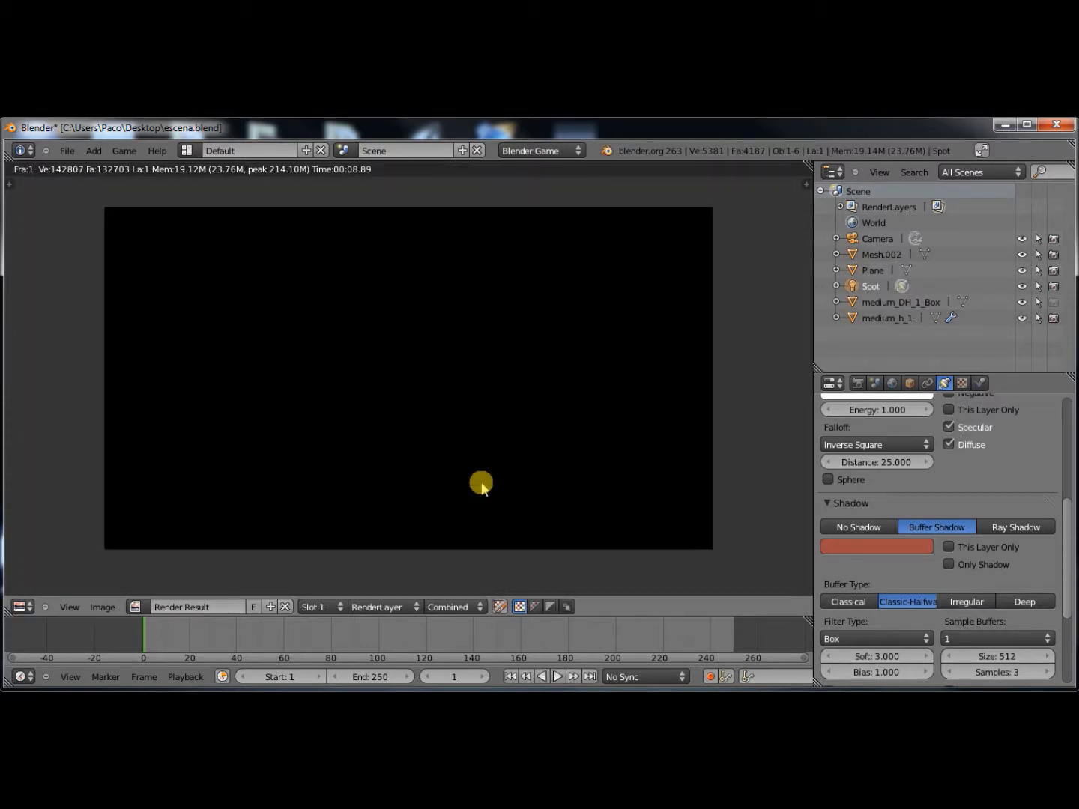
pyautogui.press('Escape')
# Select the camera and move it about 16.9 units along negative Y.
pyautogui.scroll(-12, 495, 499)
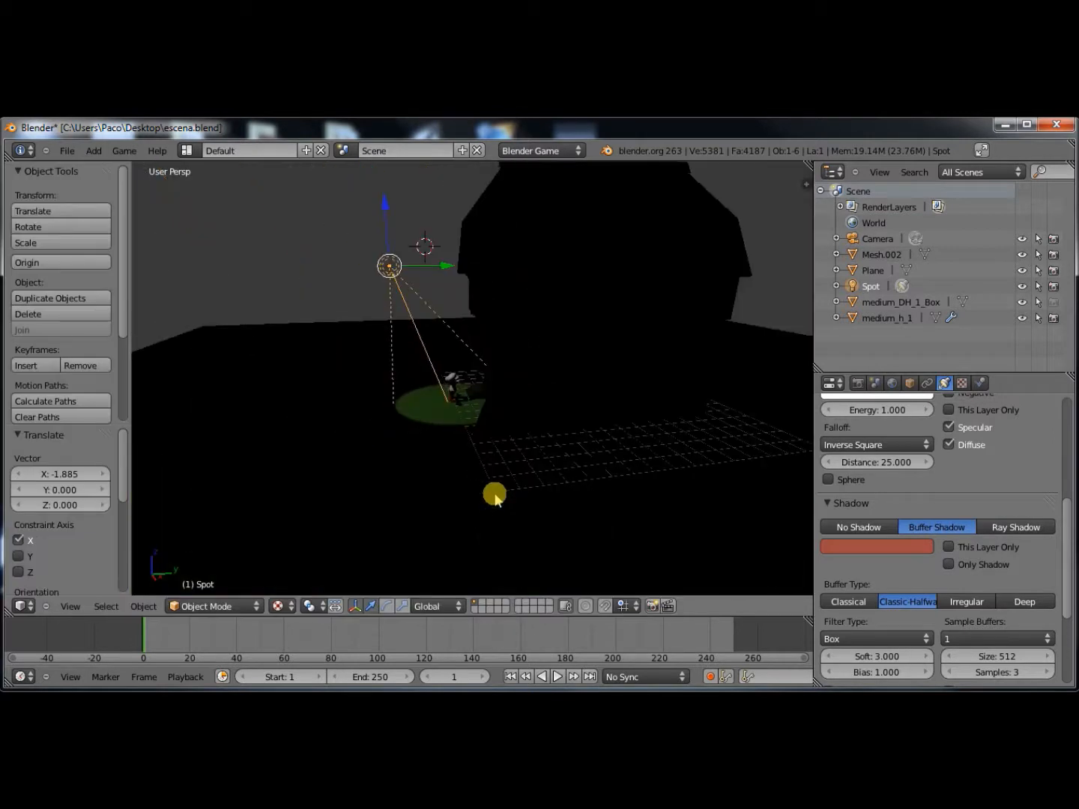
pyautogui.scroll(-2, 516, 470)
pyautogui.moveTo(513, 465); pyautogui.dragTo(494, 527, button='middle')
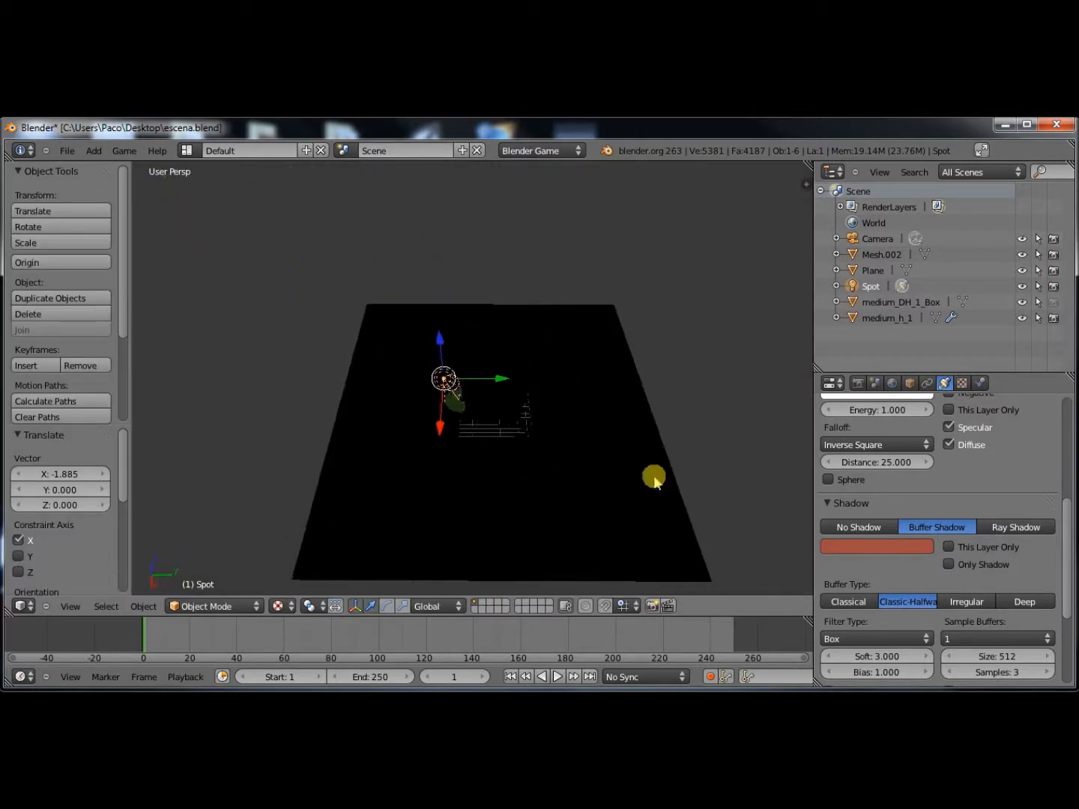
pyautogui.click(875, 240)
pyautogui.moveTo(521, 422); pyautogui.dragTo(440, 431)
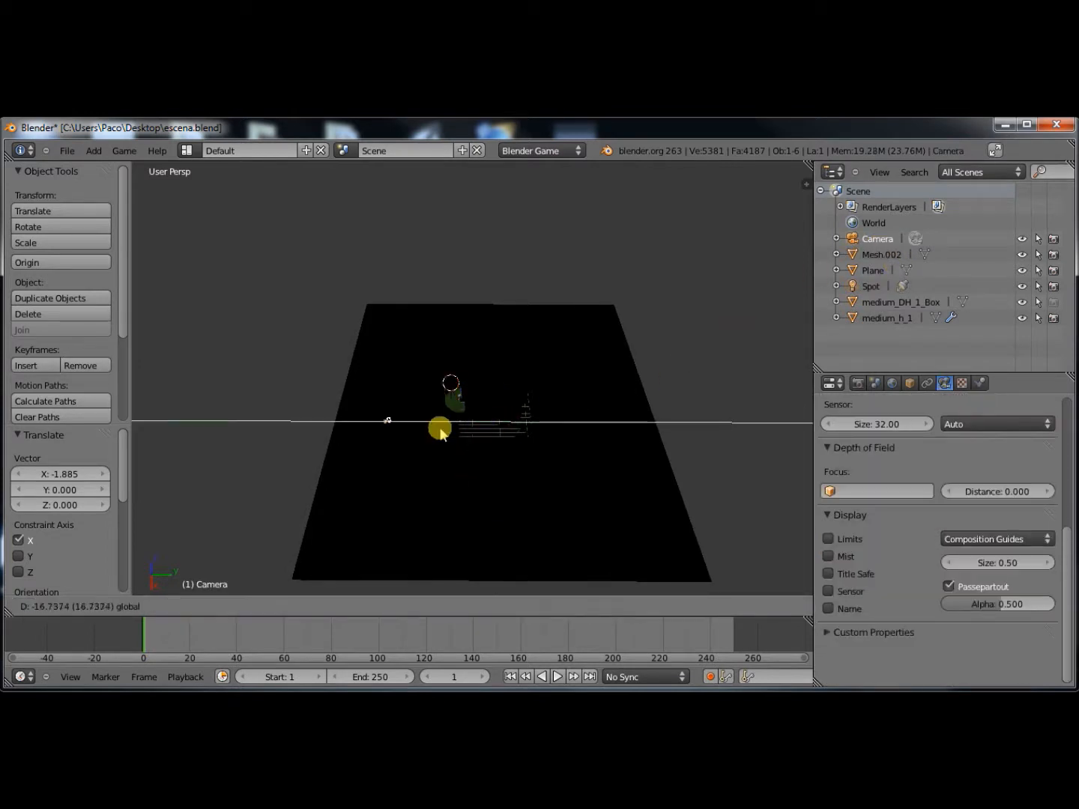
pyautogui.click(442, 433)
pyautogui.moveTo(451, 421); pyautogui.dragTo(458, 393, button='middle')
# In camera view, shift the camera about 2.6 units along X and 3.02 units up along Z to frame the character.
pyautogui.press('KP_0')
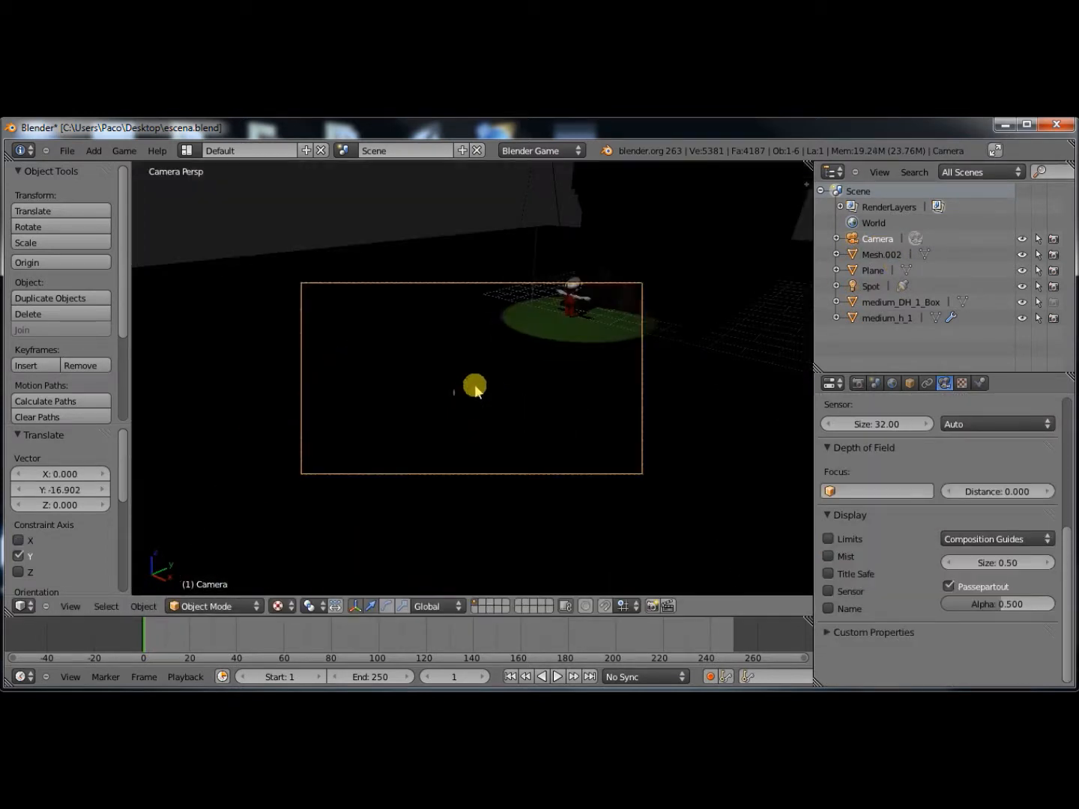
pyautogui.press('g')
pyautogui.press('x')
pyautogui.click(552, 428)
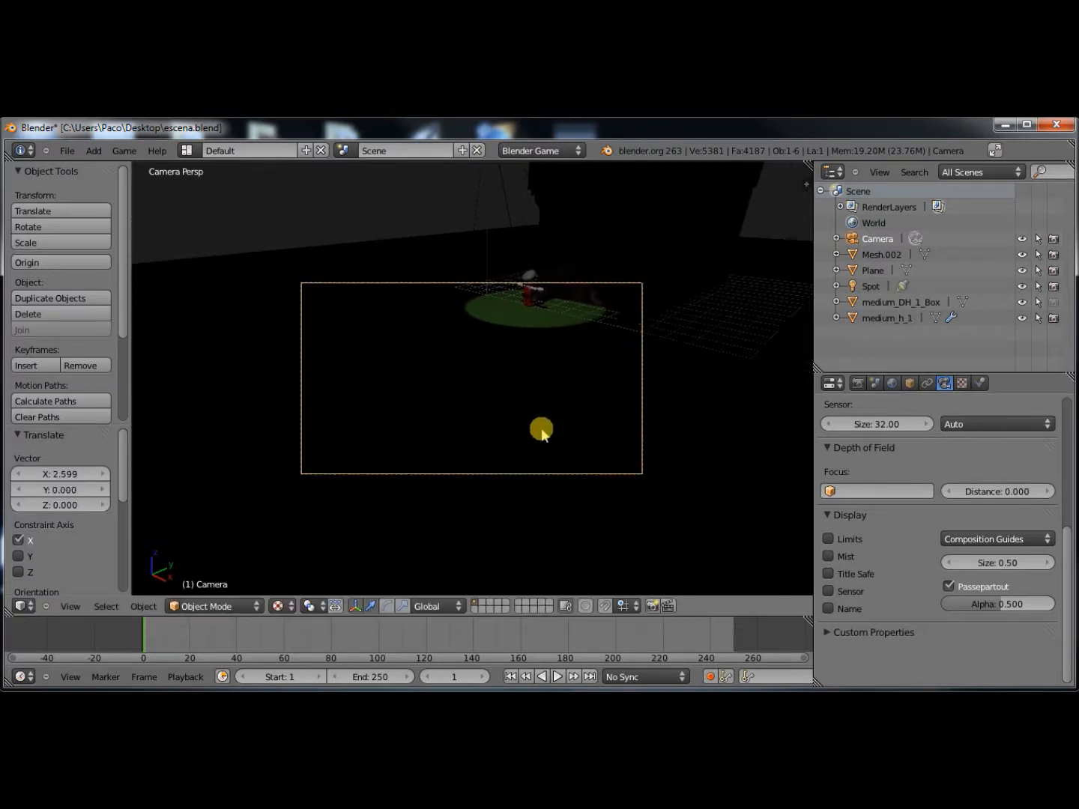
pyautogui.press('g')
pyautogui.press('z')
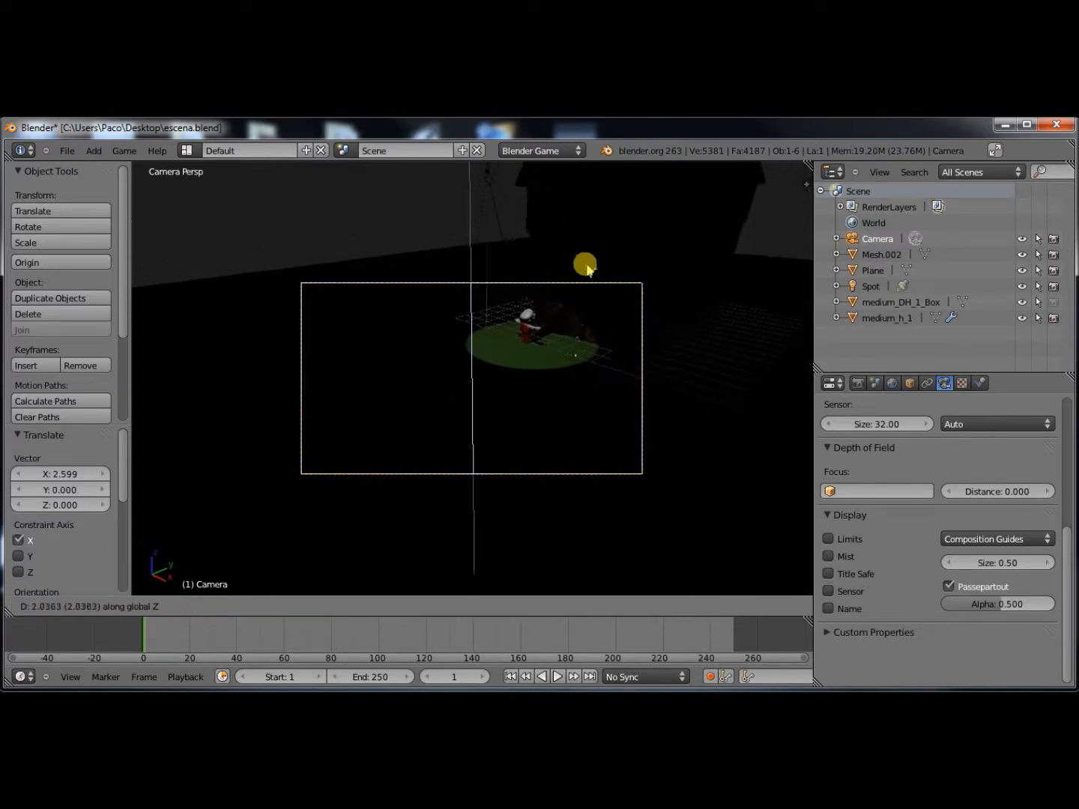
pyautogui.click(592, 212)
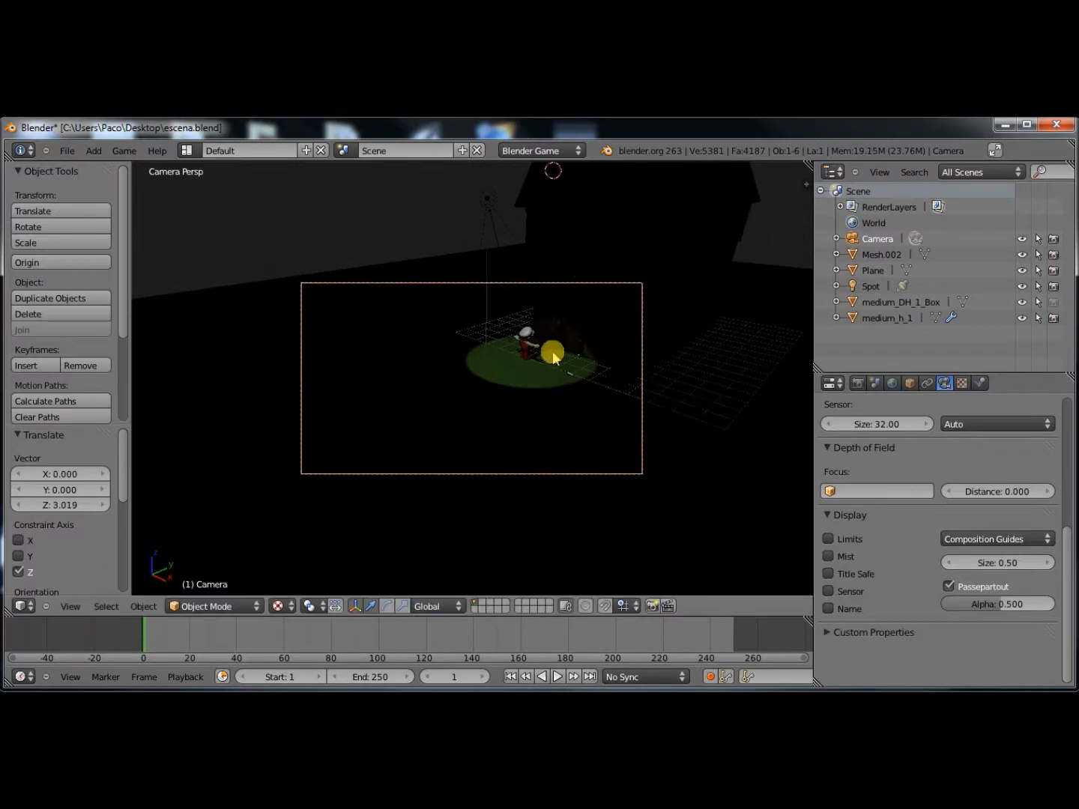
# Render the scene again and zoom in on the character's shadow.
pyautogui.press('F12')
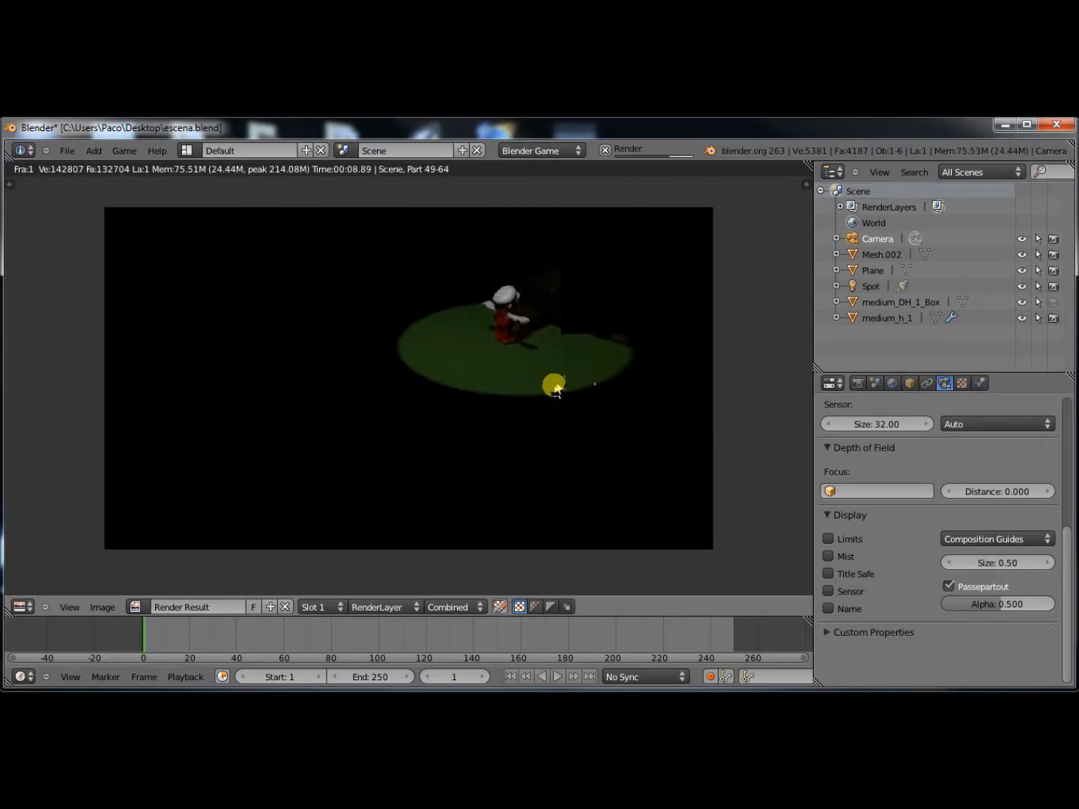
pyautogui.scroll(2, 557, 380)
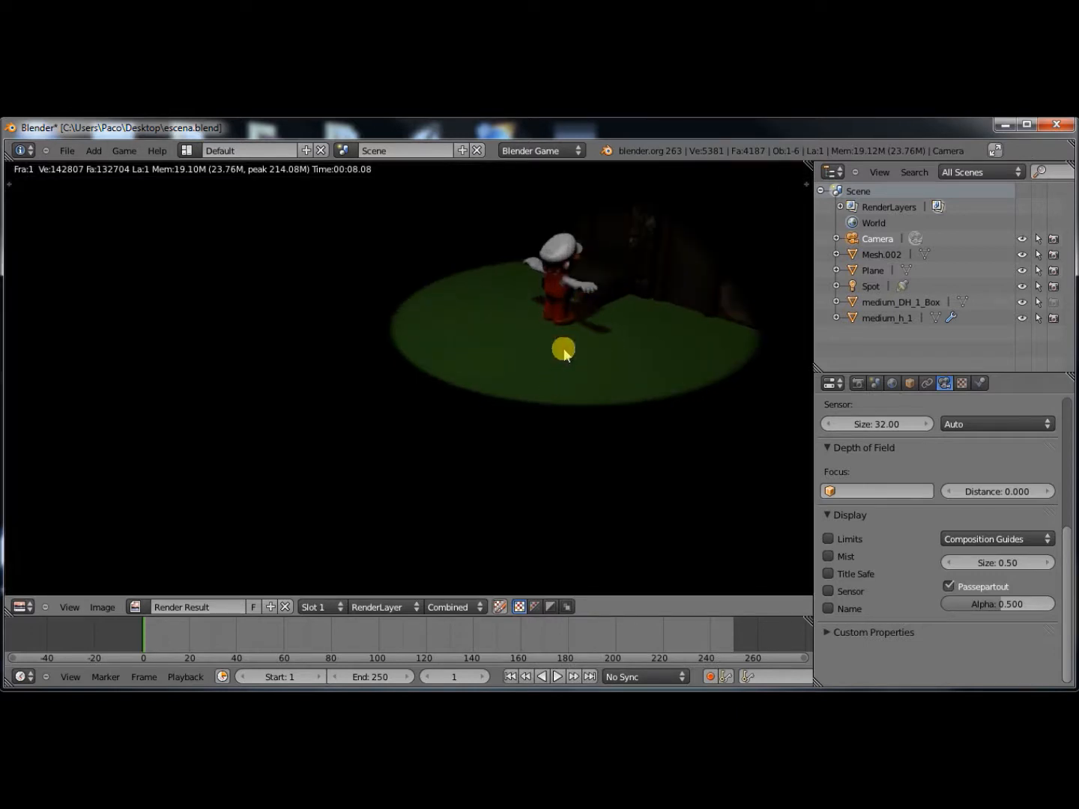
pyautogui.press('Escape')
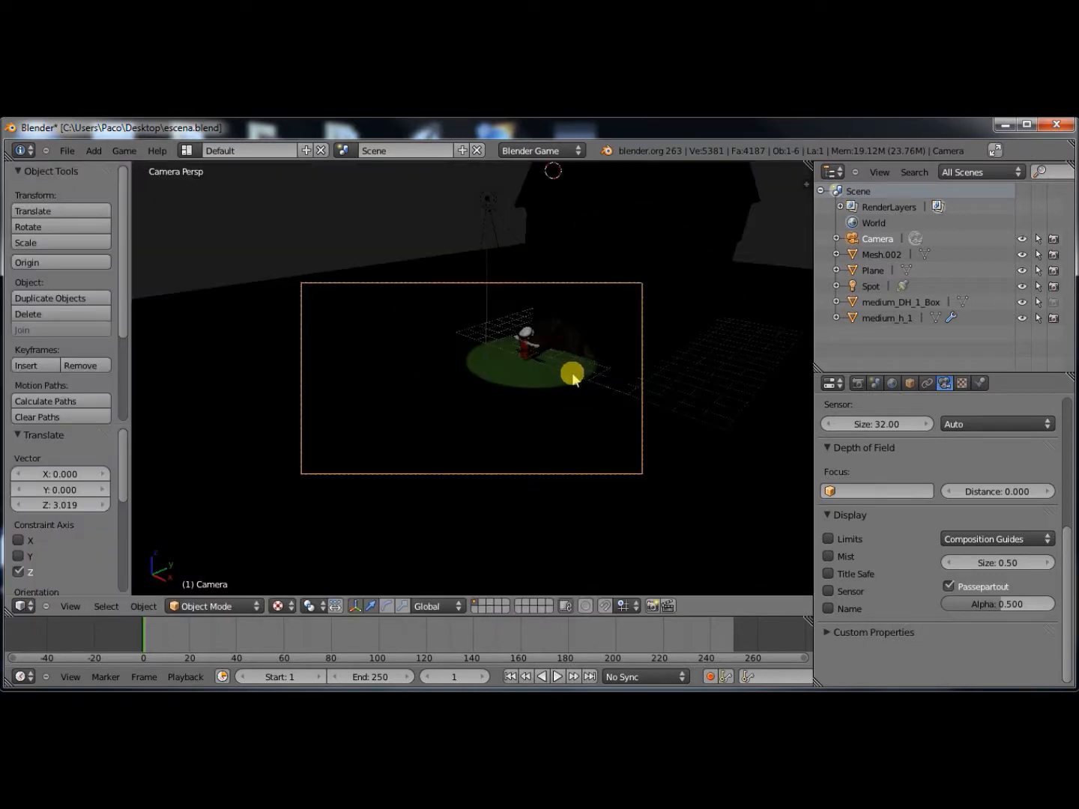
# Select the spot lamp and set its shadow color to black.
pyautogui.moveTo(604, 386); pyautogui.dragTo(701, 478, button='middle')
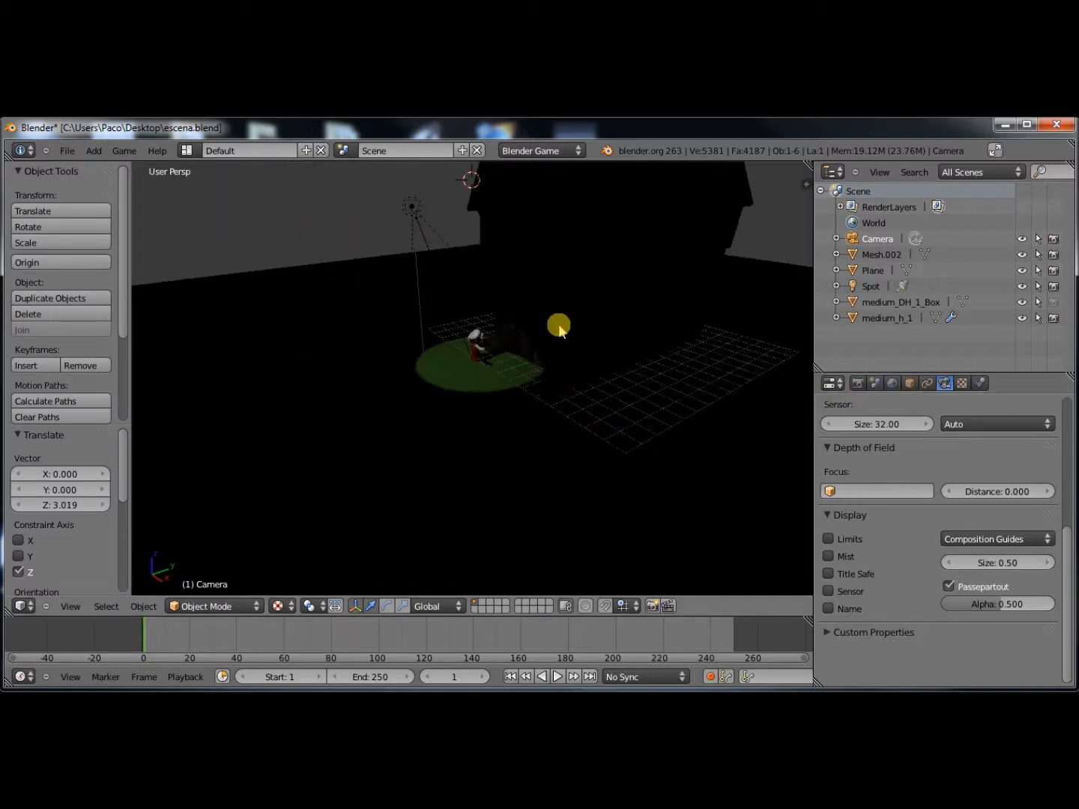
pyautogui.rightClick(427, 203)
pyautogui.click(896, 549)
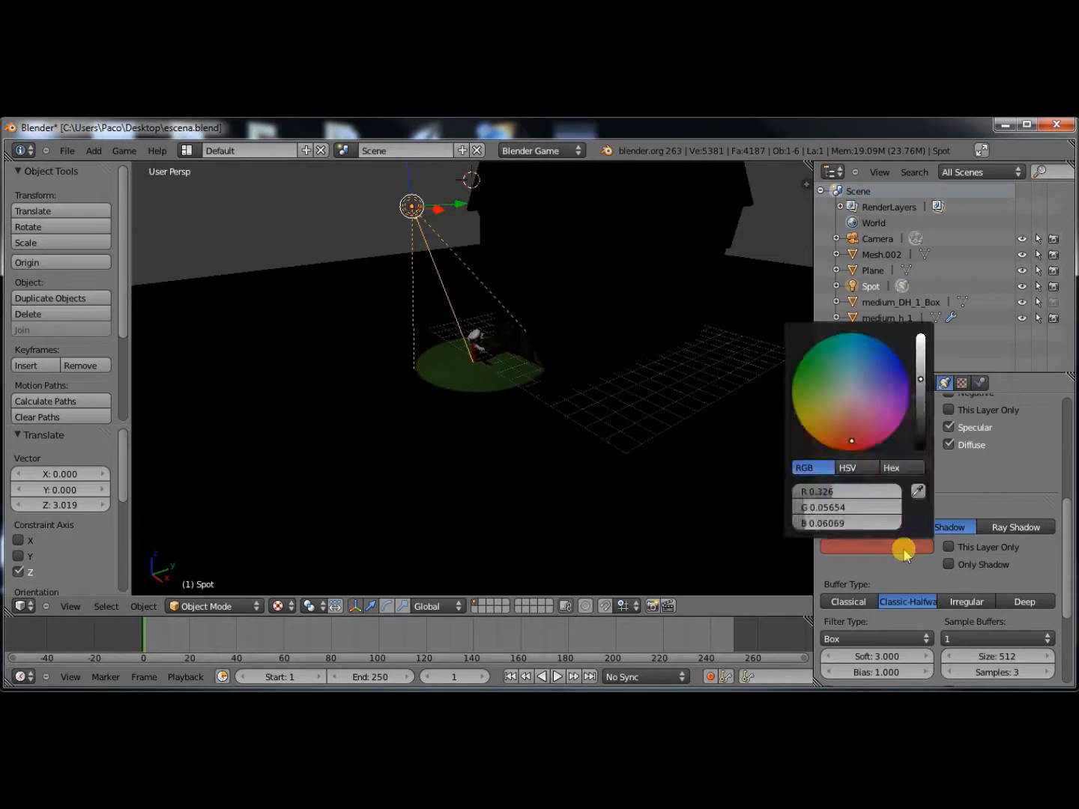
pyautogui.moveTo(921, 382); pyautogui.dragTo(920, 457)
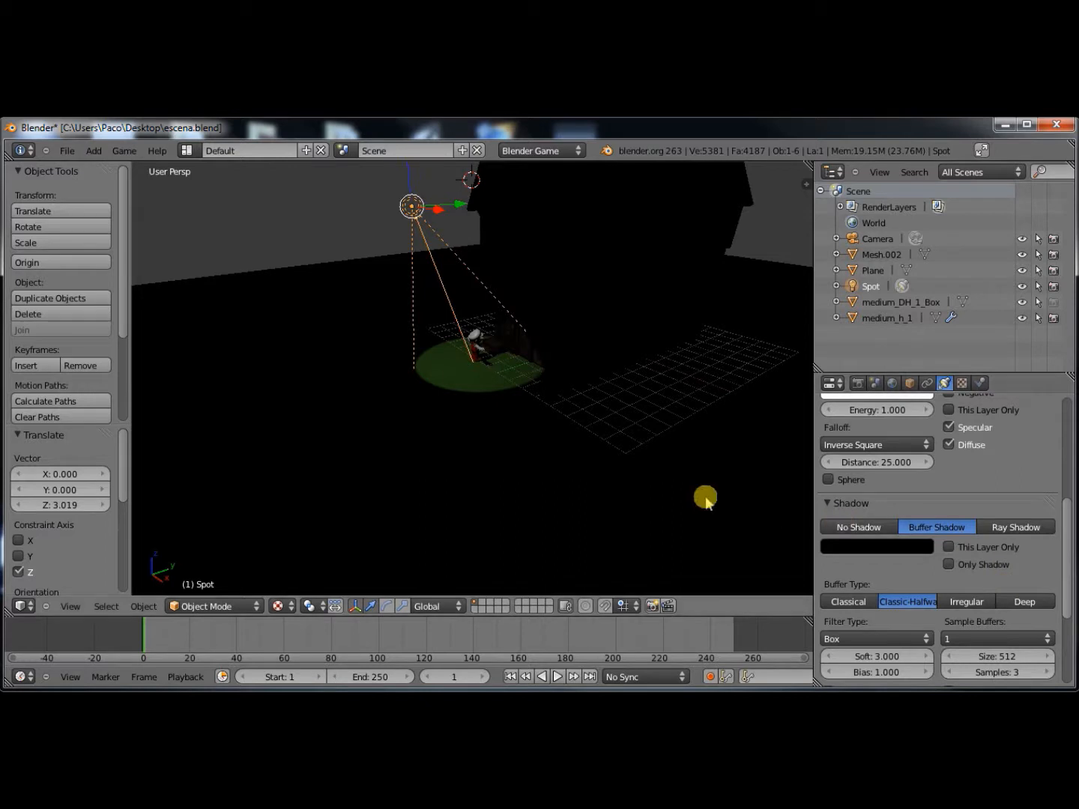
# Widen the spot lamp's cone to a size of about 106.2°.
pyautogui.scroll(-2, 937, 553)
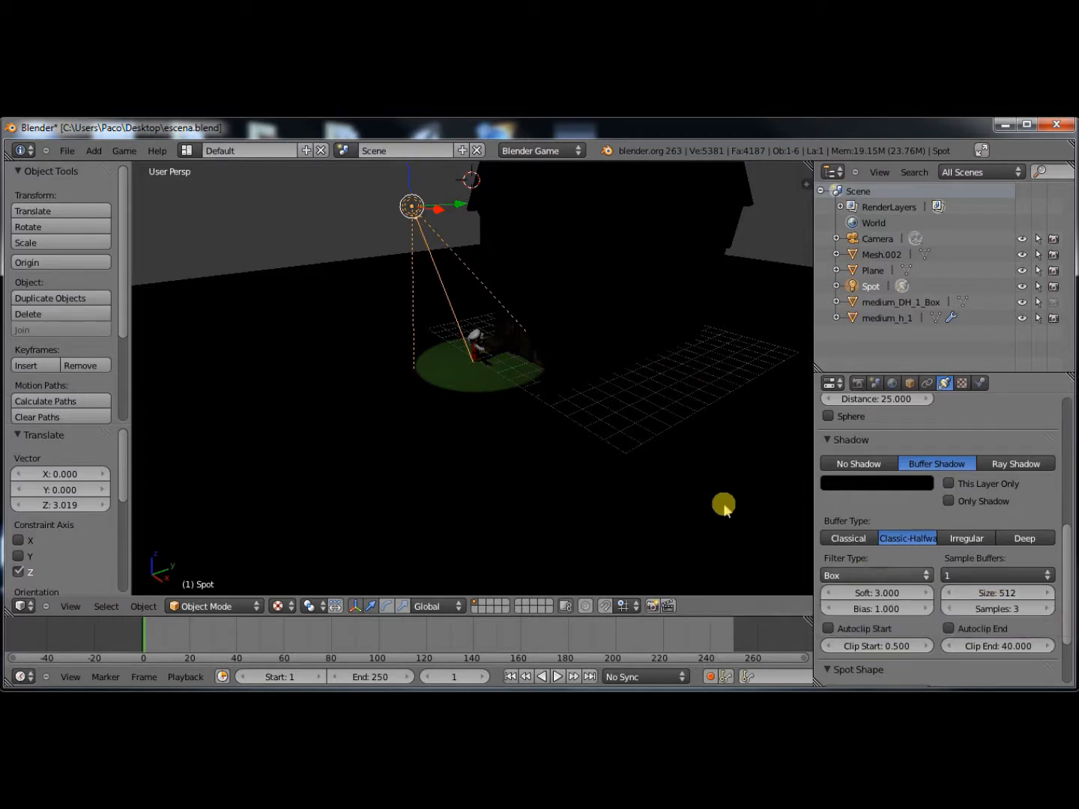
pyautogui.moveTo(722, 503); pyautogui.dragTo(460, 452, button='middle')
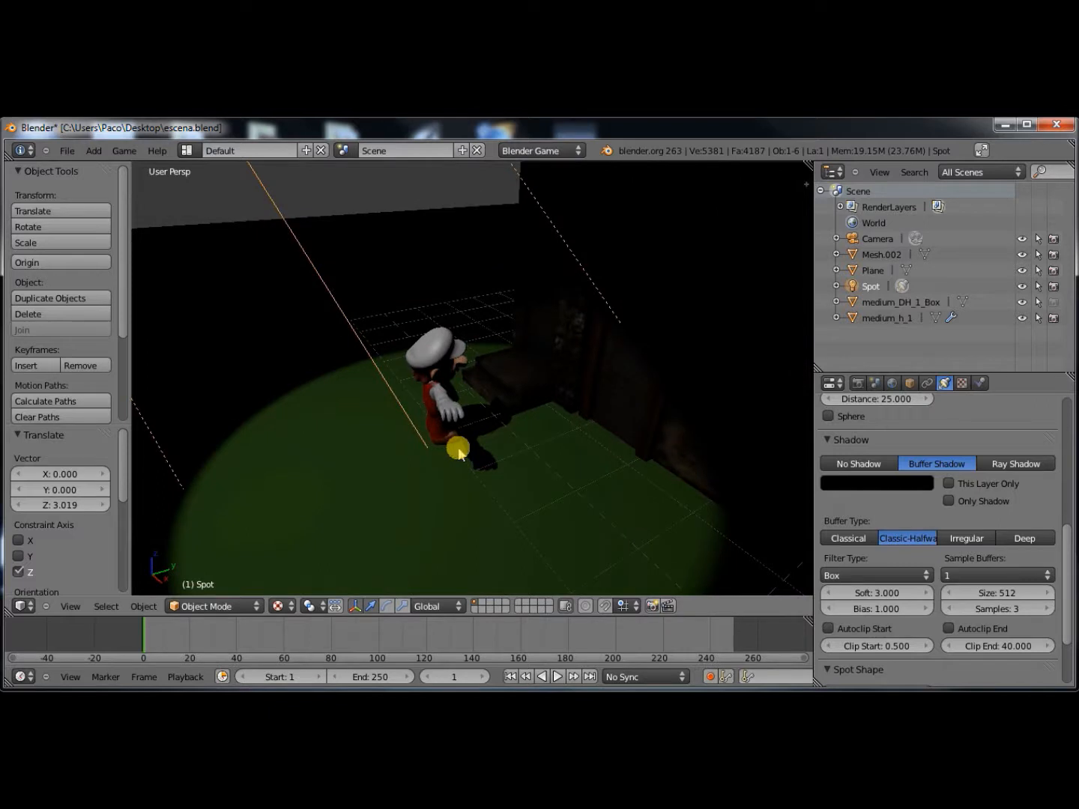
pyautogui.scroll(-2, 872, 577)
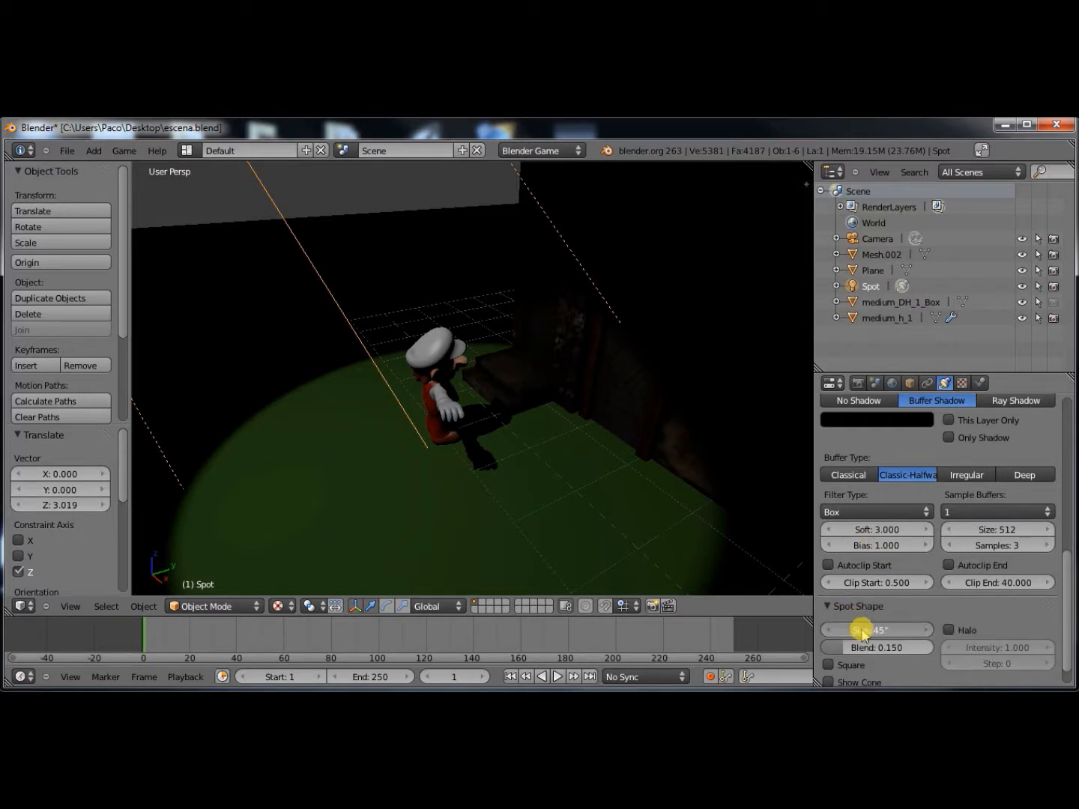
pyautogui.moveTo(885, 634); pyautogui.dragTo(997, 630)
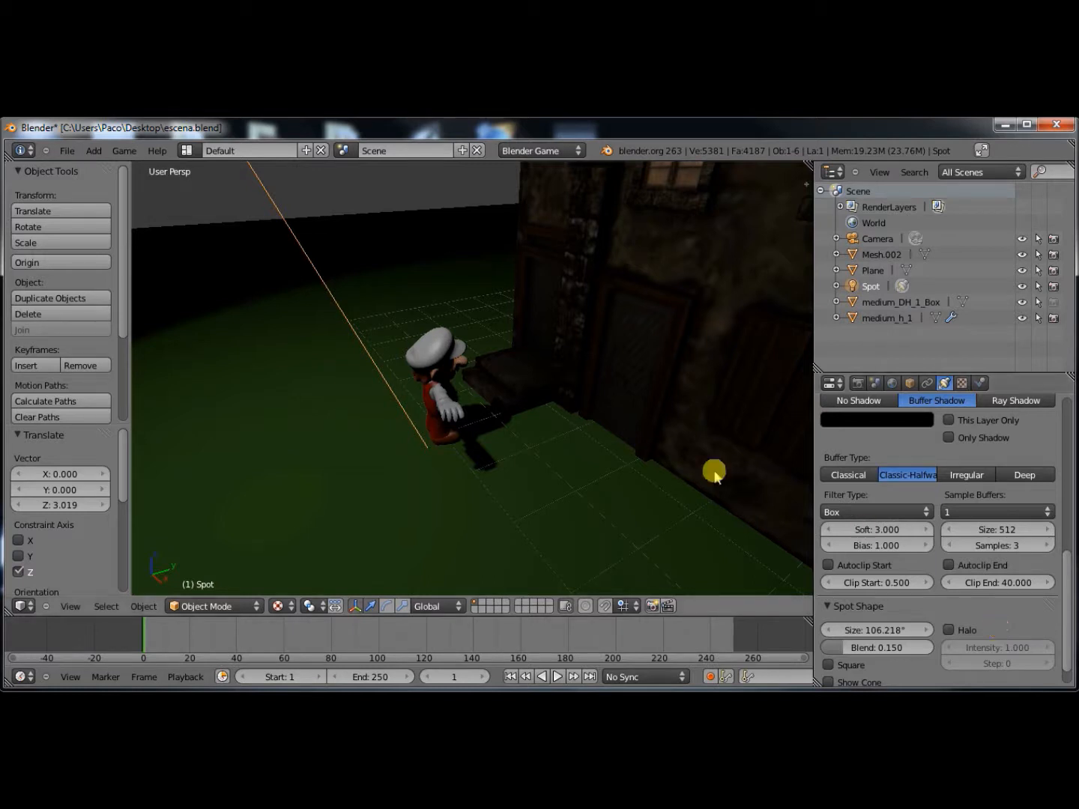
# Set the spot lamp's shadow buffer size to 2048.
pyautogui.click(1003, 532)
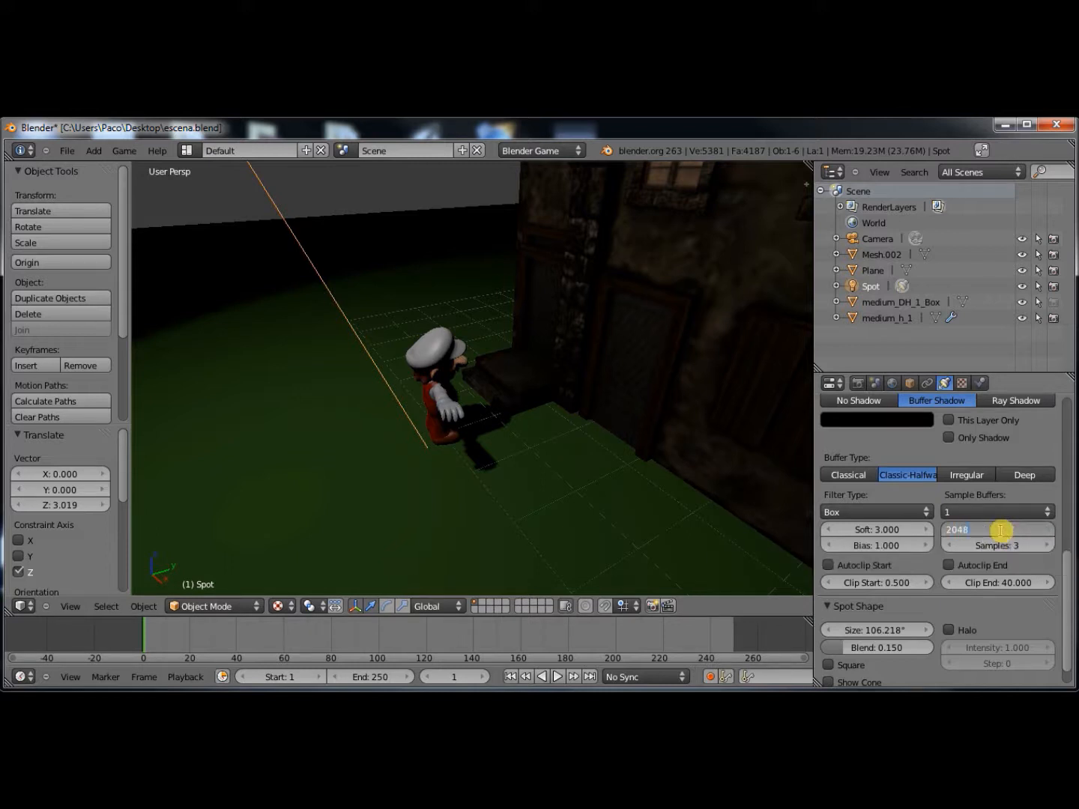
pyautogui.write('2048')
pyautogui.press('Return')
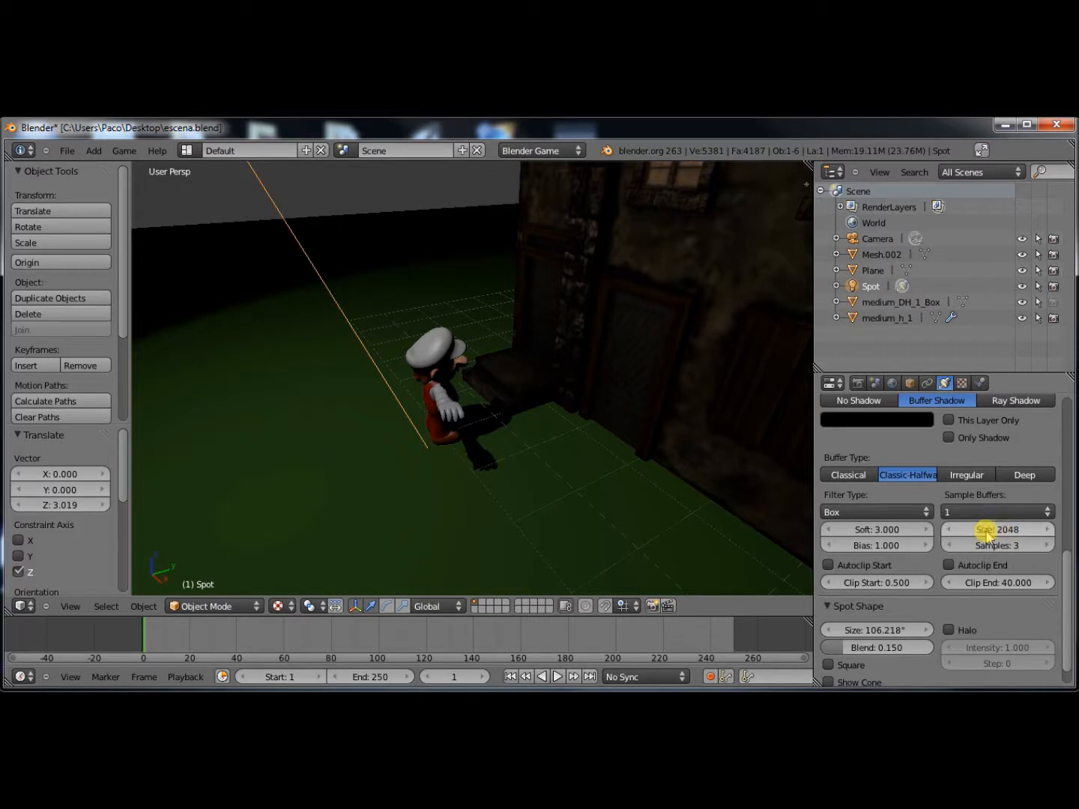
pyautogui.press('KP_Decimal')
pyautogui.scroll(-5, 521, 474)
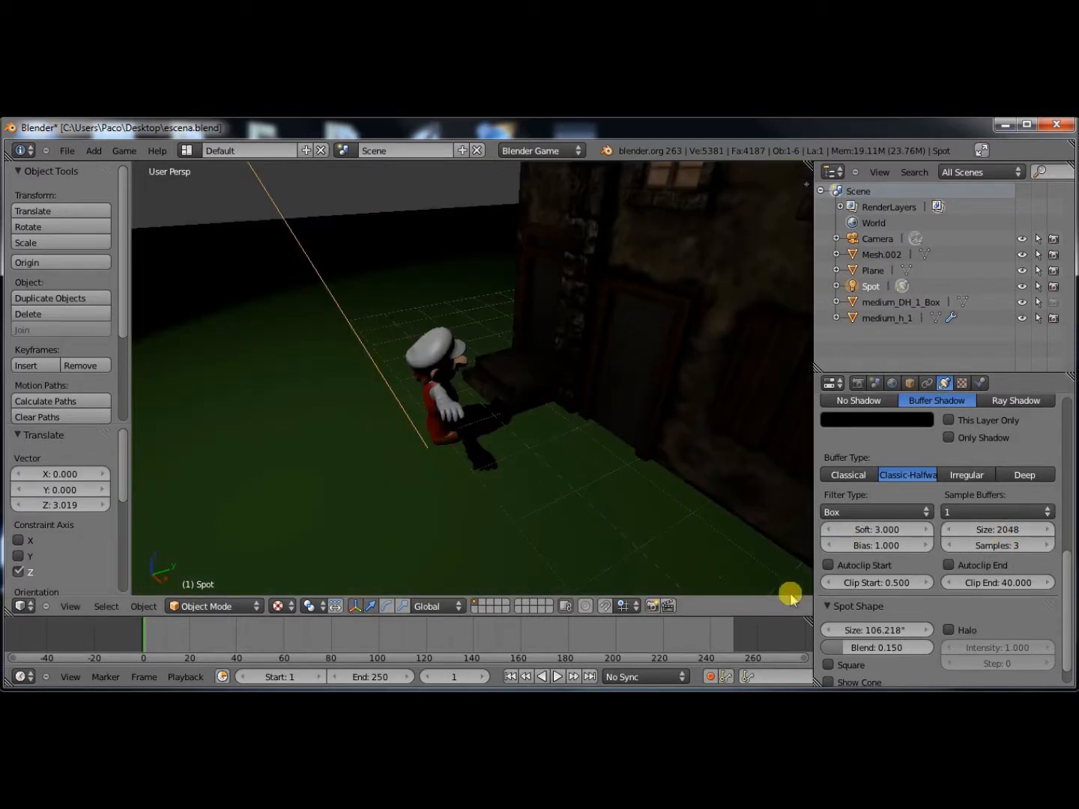
# Delete the spot lamp from the scene.
pyautogui.scroll(-2, 921, 628)
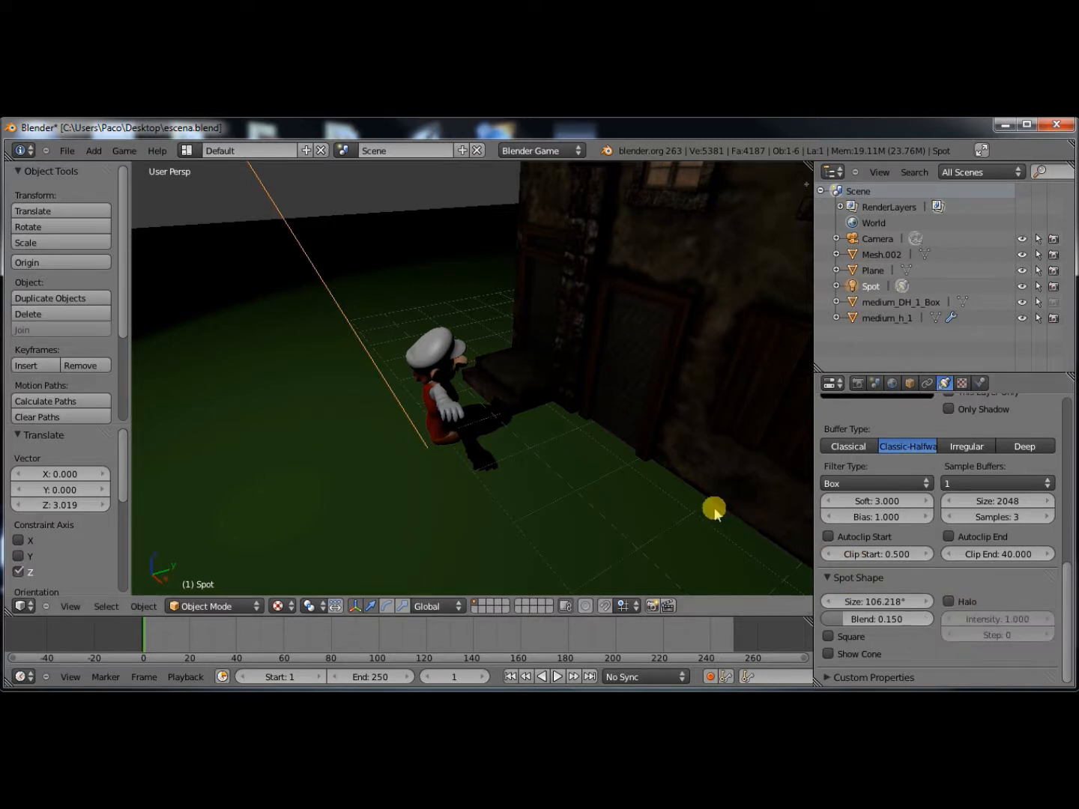
pyautogui.scroll(-6, 714, 510)
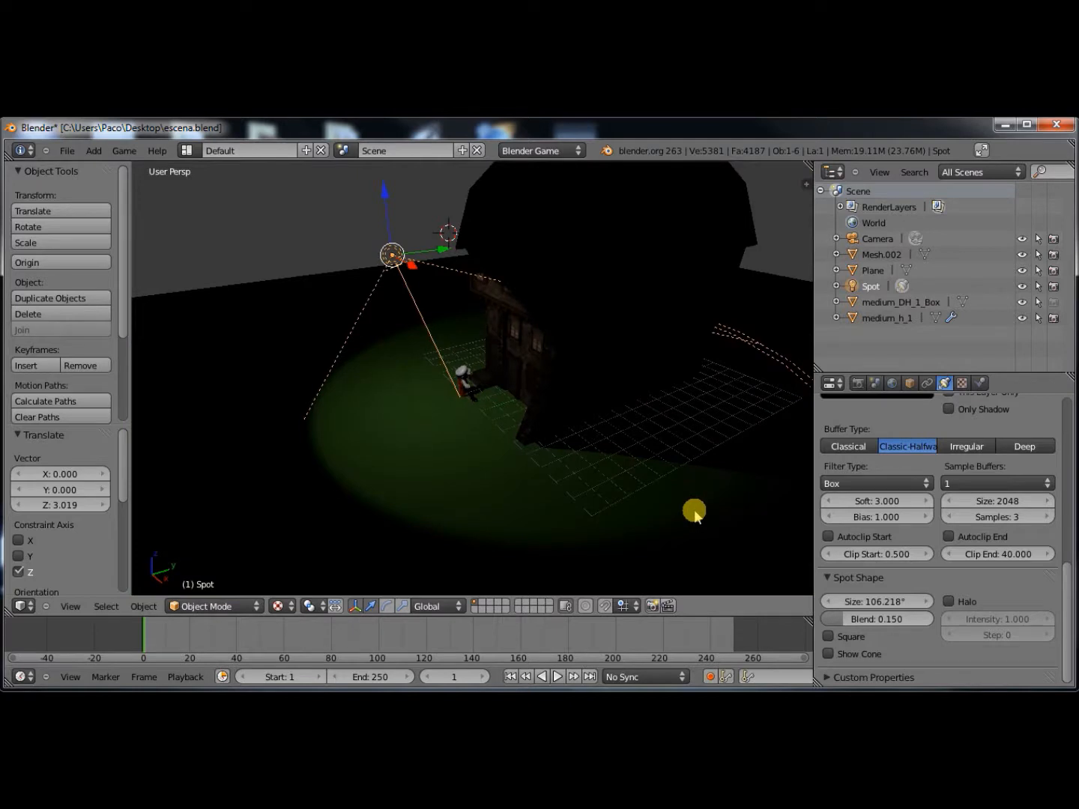
pyautogui.press('x')
pyautogui.click(495, 423)
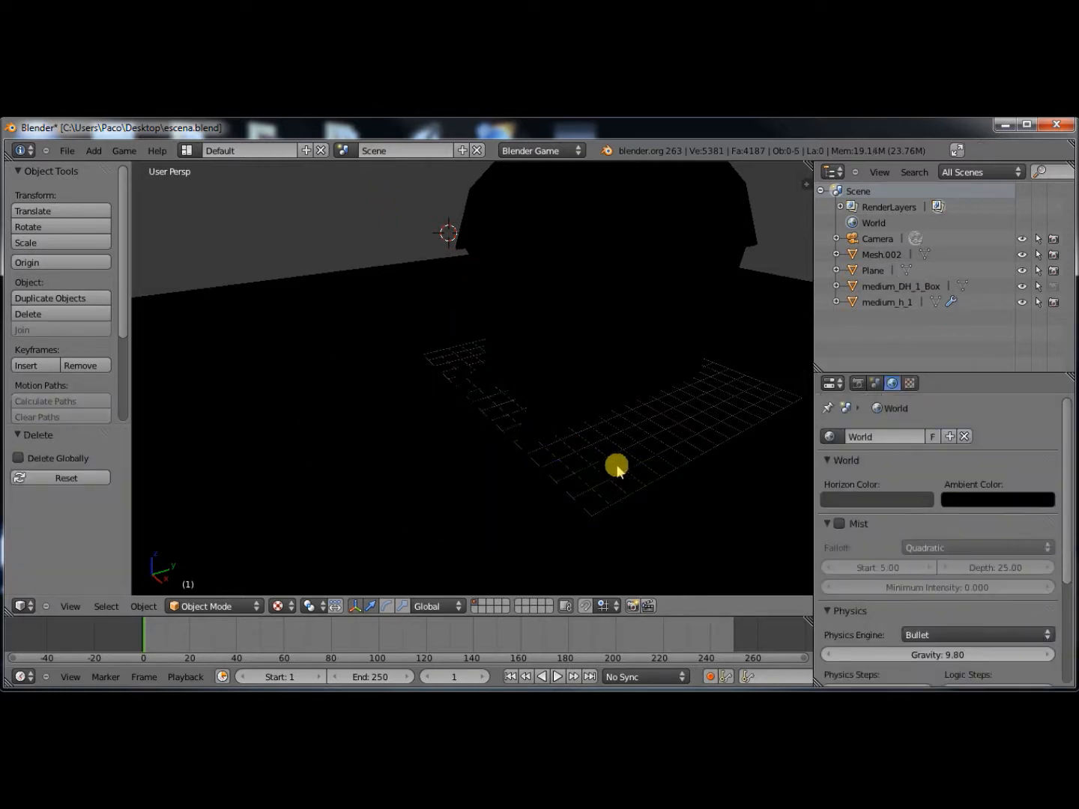
# Add a Hemi lamp to the scene at the 3D cursor.
pyautogui.scroll(-6, 617, 466)
pyautogui.moveTo(617, 466); pyautogui.dragTo(593, 462, button='middle')
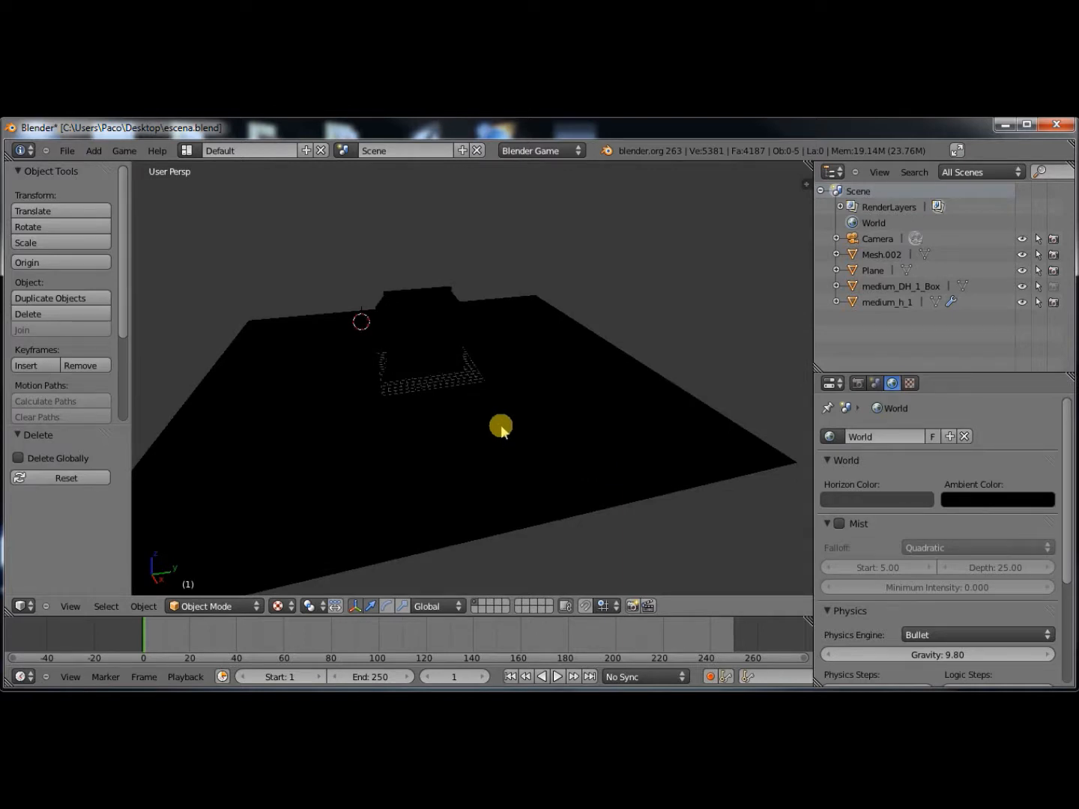
pyautogui.hotkey('shift', 'a')
pyautogui.moveTo(466, 255)
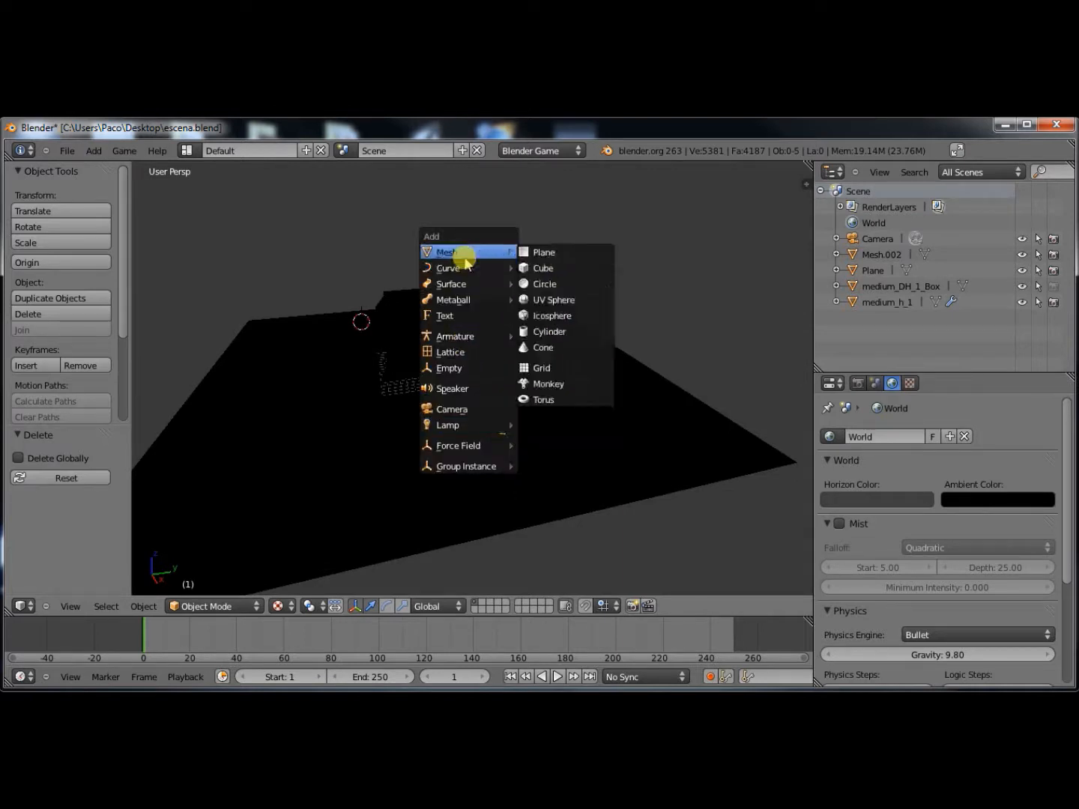
pyautogui.moveTo(457, 426)
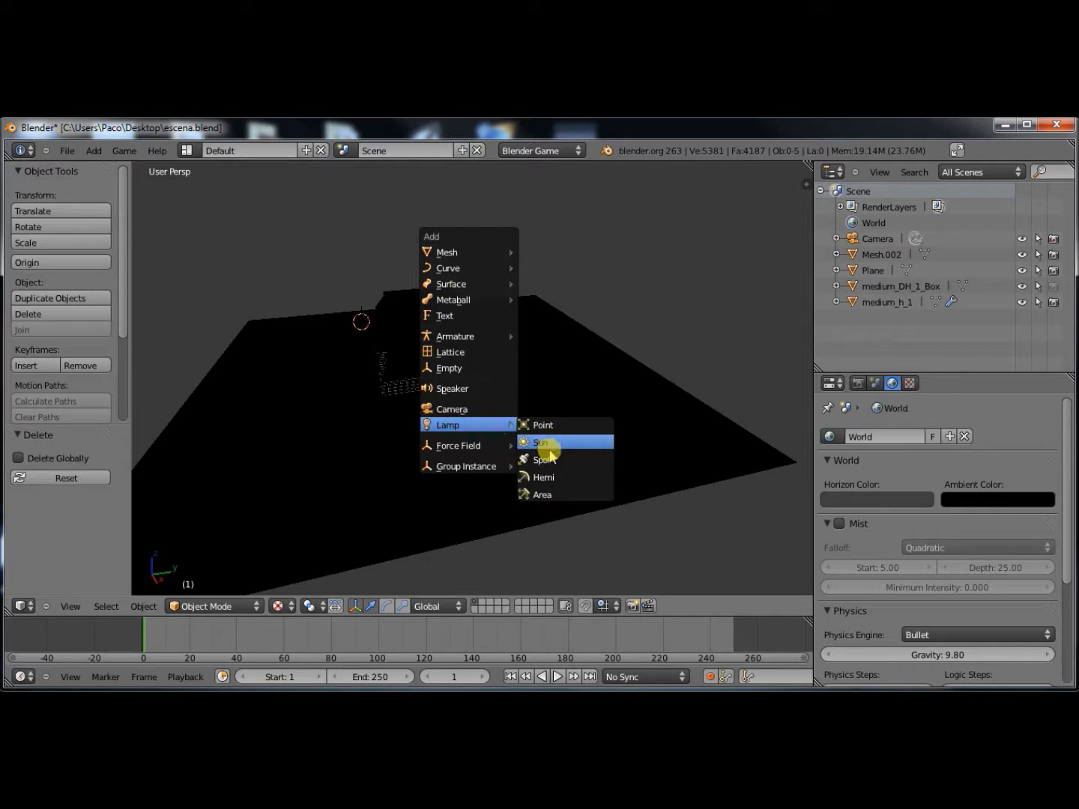
pyautogui.click(553, 477)
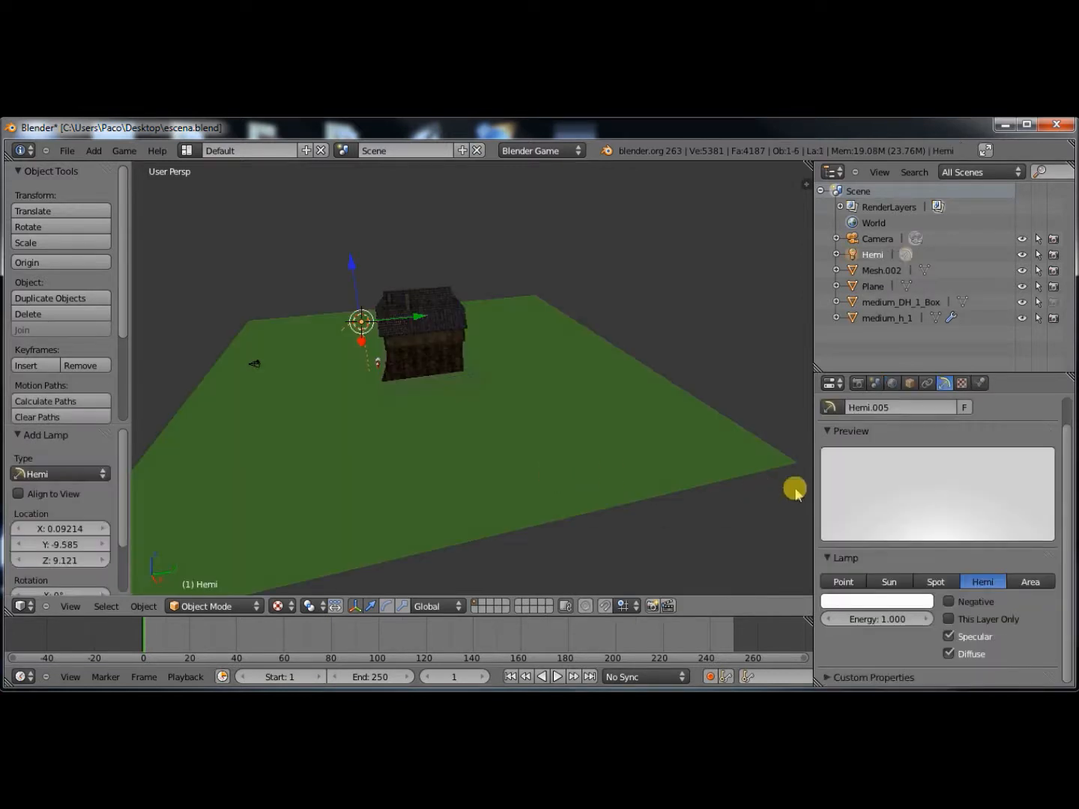
# Set the Hemi lamp's energy to 0.1.
pyautogui.click(883, 413)
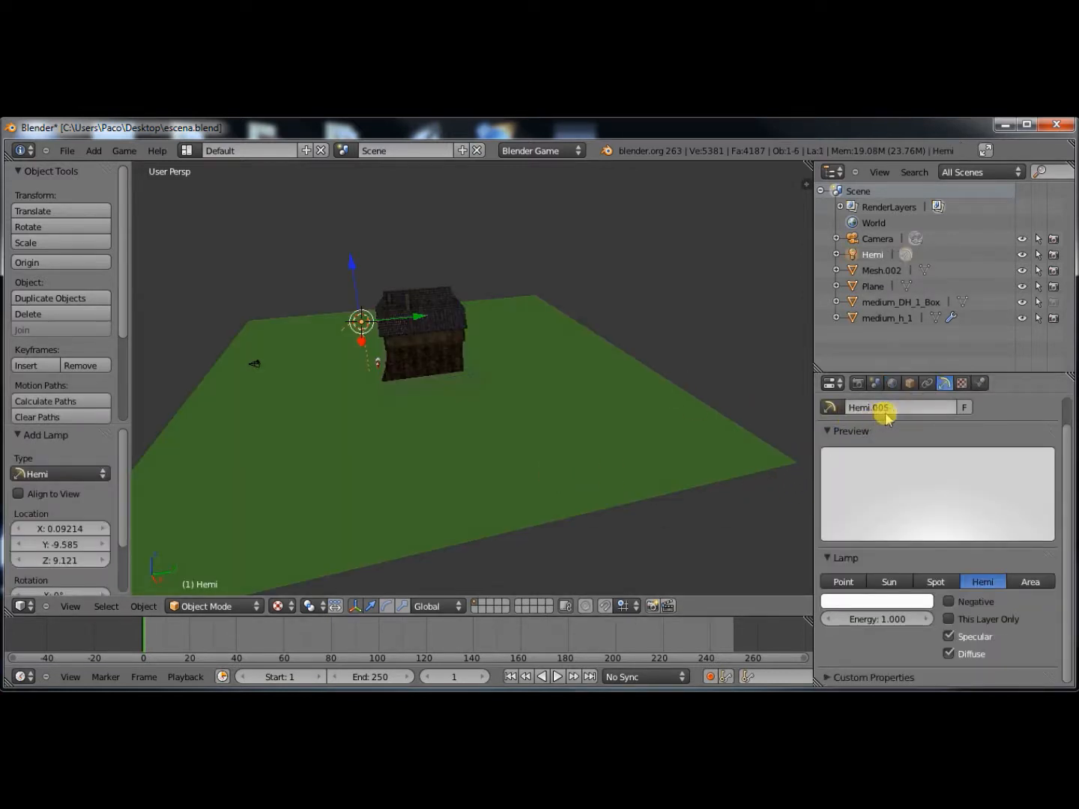
pyautogui.click(891, 414)
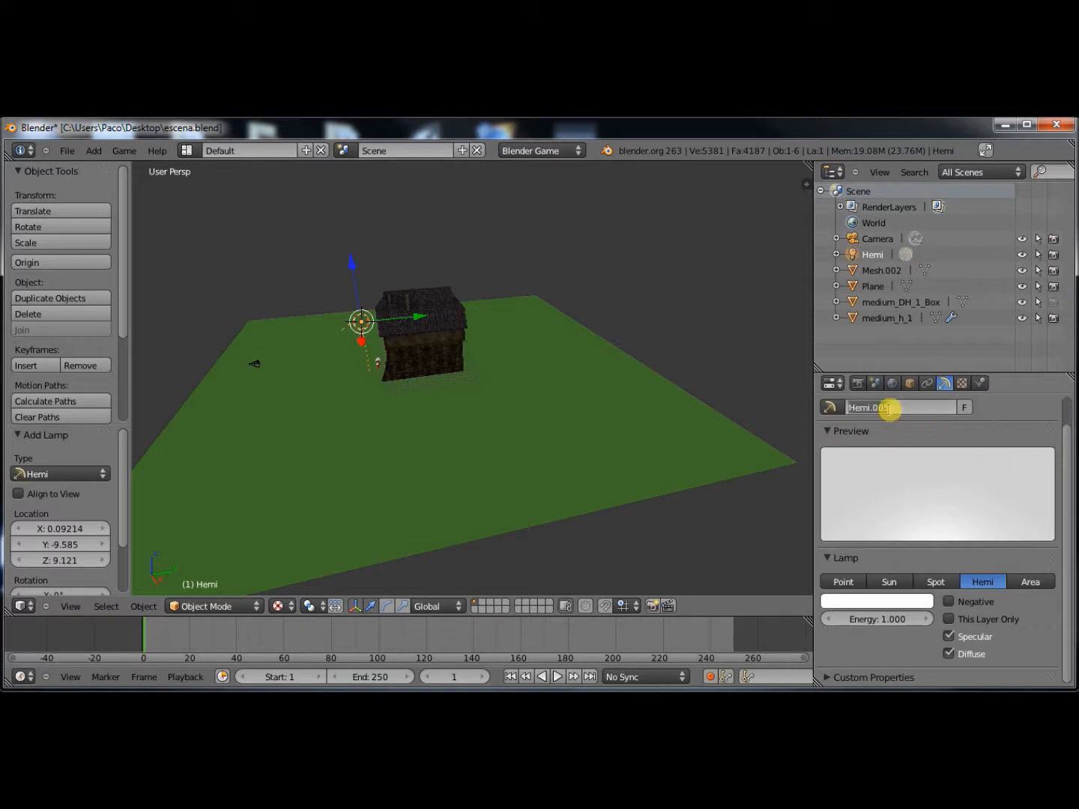
pyautogui.click(869, 605)
pyautogui.click(872, 616)
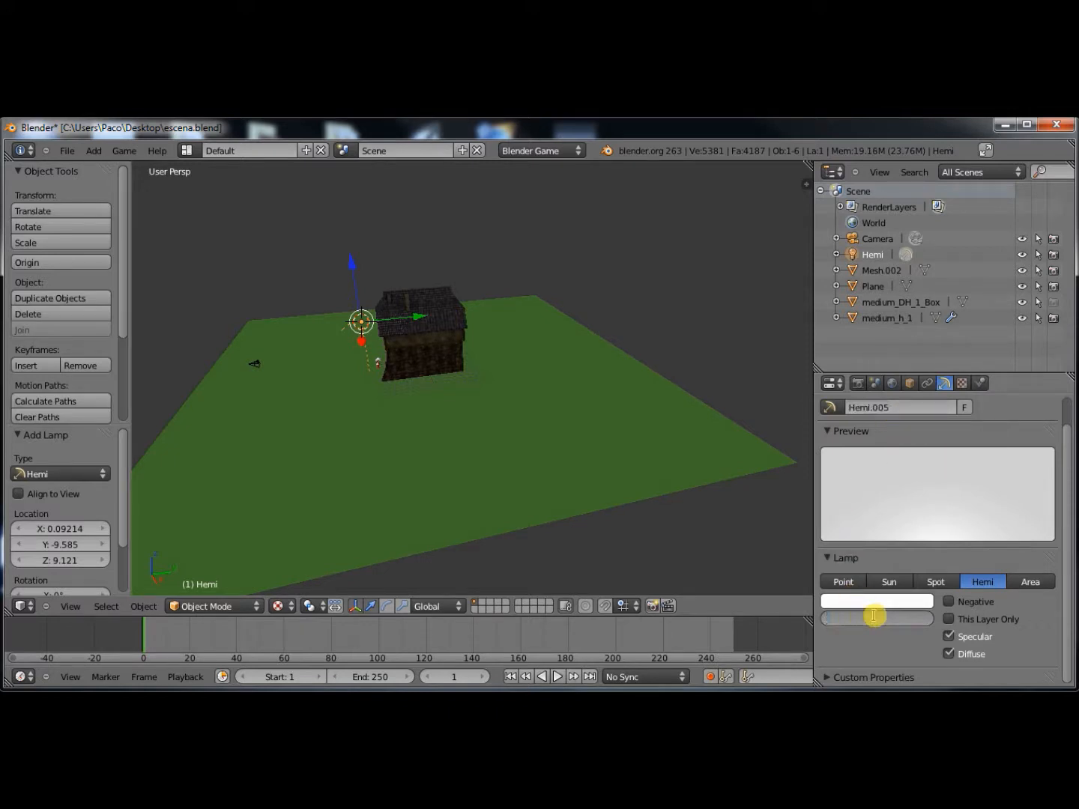
pyautogui.write('0.1')
pyautogui.press('Return')
pyautogui.scroll(5, 535, 469)
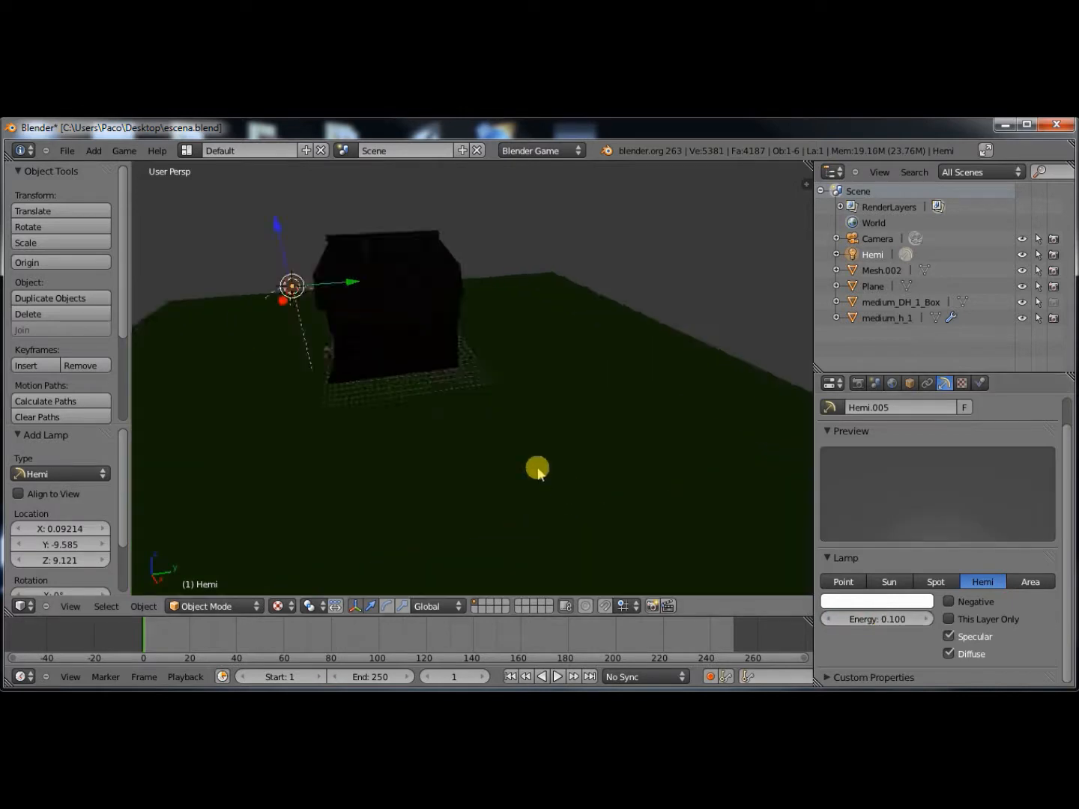
pyautogui.moveTo(454, 444); pyautogui.dragTo(478, 445, button='middle')
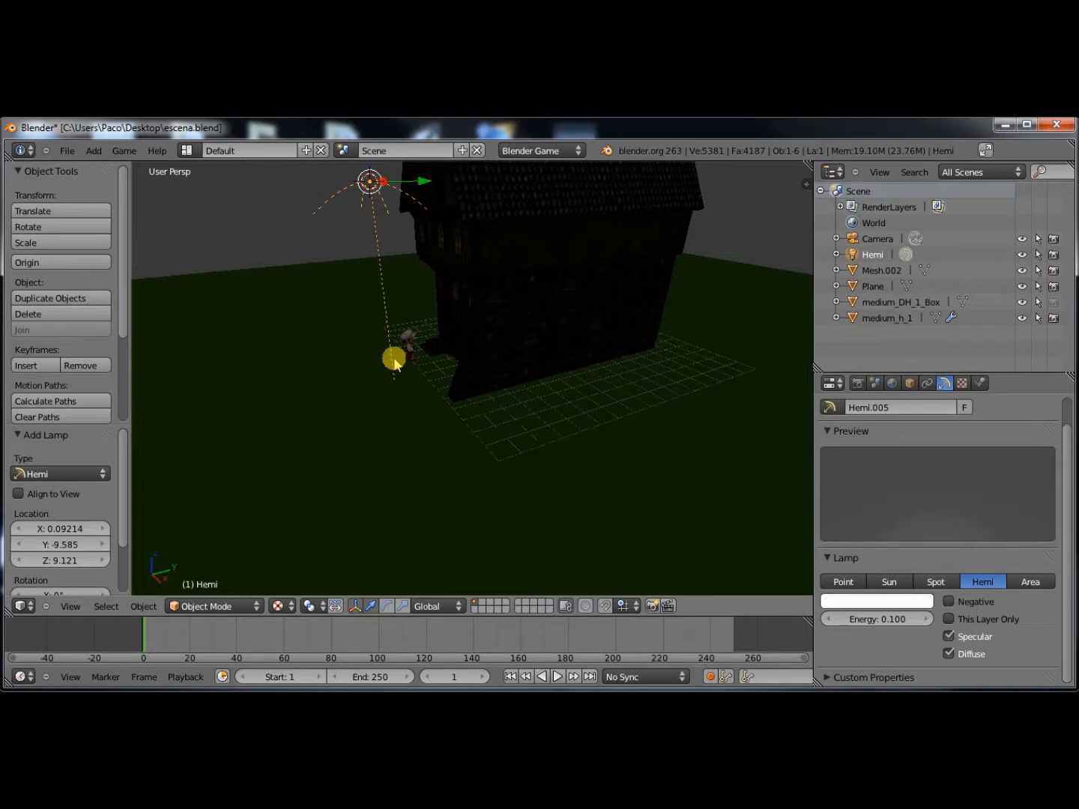
# Add a Sun lamp and move it about 5.25 units along negative Y, away from the house.
pyautogui.hotkey('shift', 'a')
pyautogui.moveTo(393, 359)
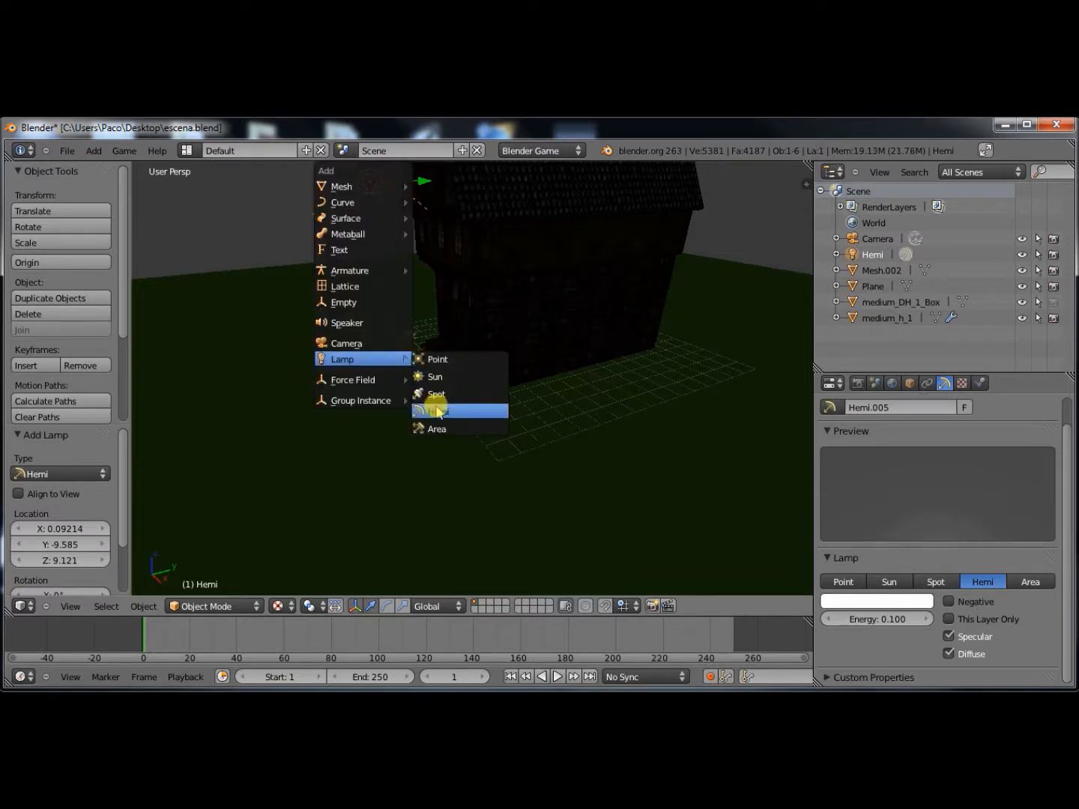
pyautogui.click(440, 381)
pyautogui.moveTo(479, 366); pyautogui.dragTo(451, 370, button='middle')
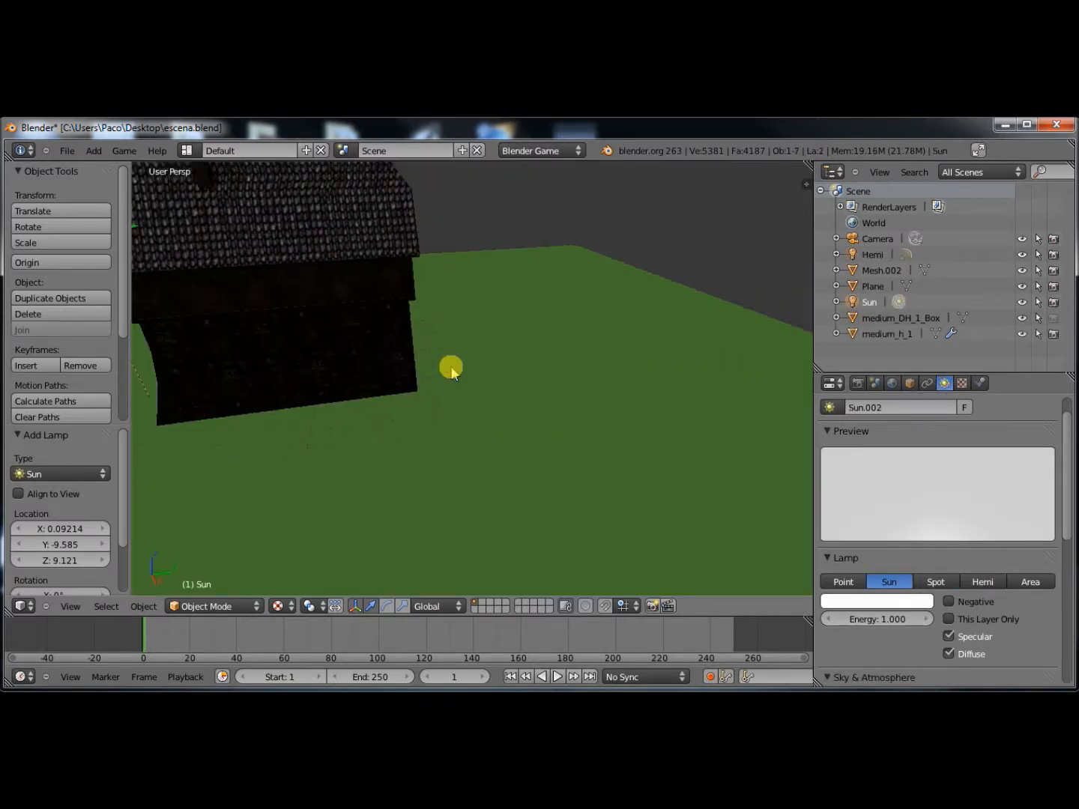
pyautogui.scroll(-4, 368, 332)
pyautogui.moveTo(337, 304); pyautogui.dragTo(274, 306)
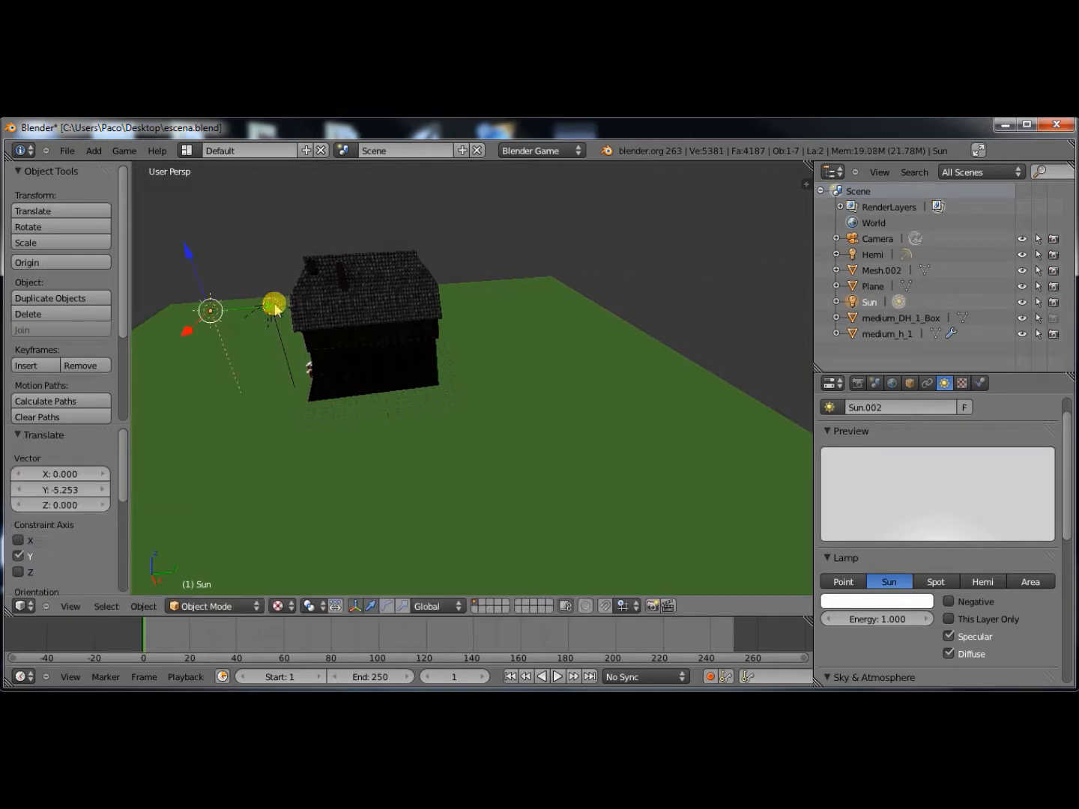
# Rotate the Sun lamp about 37.1° around the X axis so it points at the house front.
pyautogui.press('r')
pyautogui.press('x')
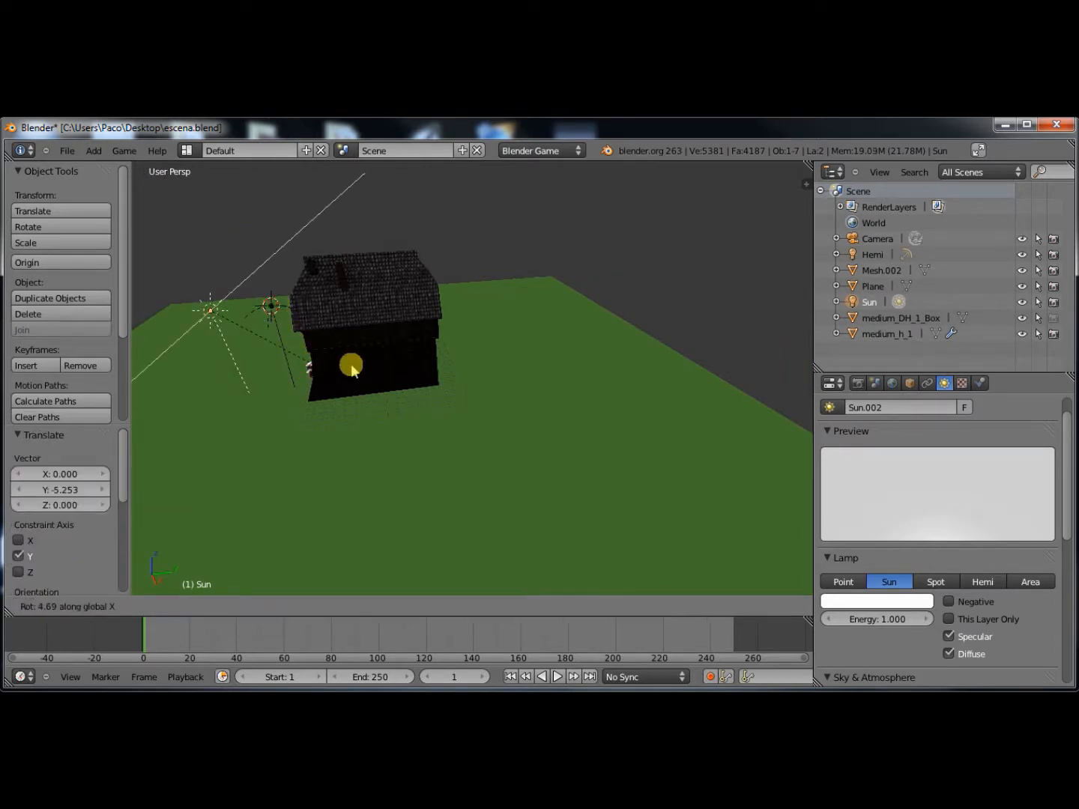
pyautogui.click(376, 397)
pyautogui.scroll(10, 376, 397)
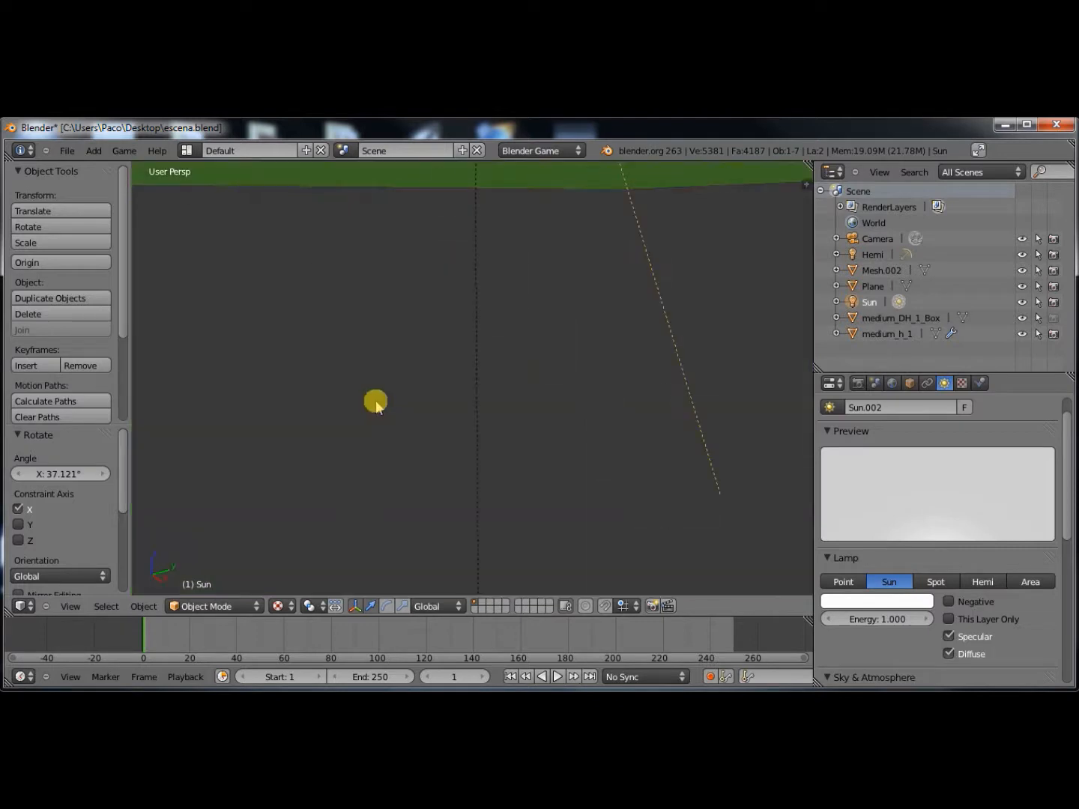
pyautogui.scroll(-10, 376, 402)
pyautogui.moveTo(377, 403); pyautogui.dragTo(379, 403, button='middle')
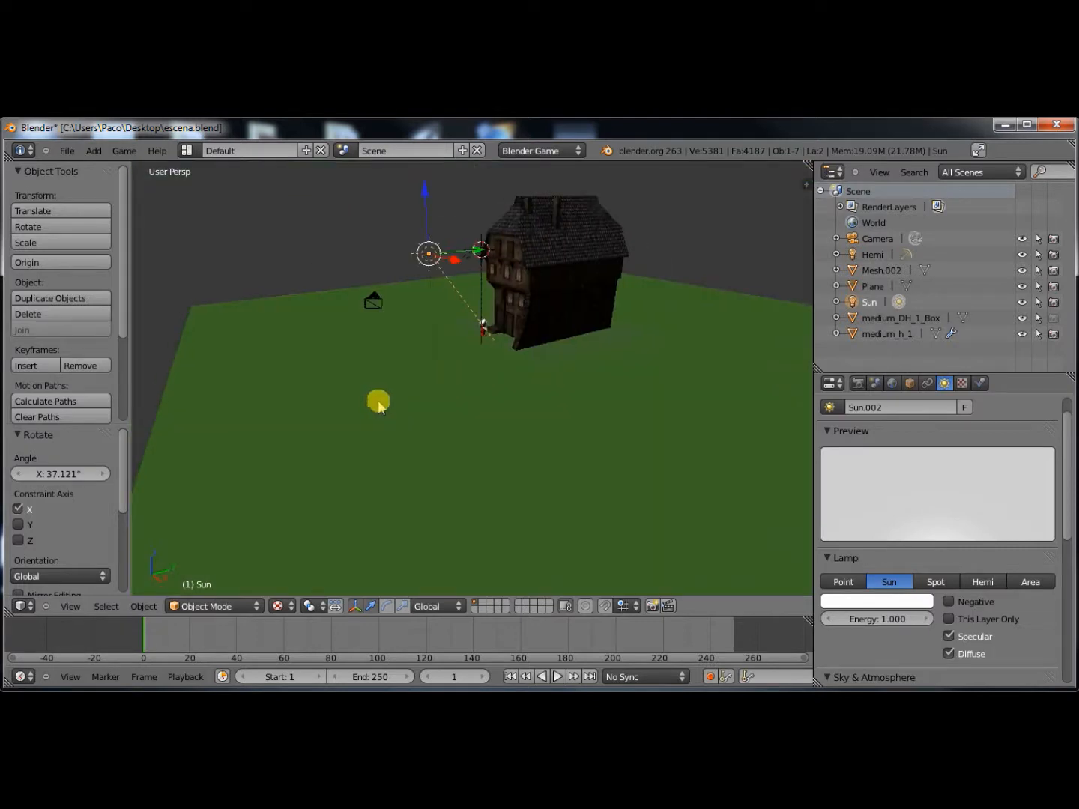
# Set the Sun lamp's energy to 0.6.
pyautogui.scroll(10, 381, 403)
pyautogui.scroll(-6, 414, 399)
pyautogui.scroll(-4, 429, 379)
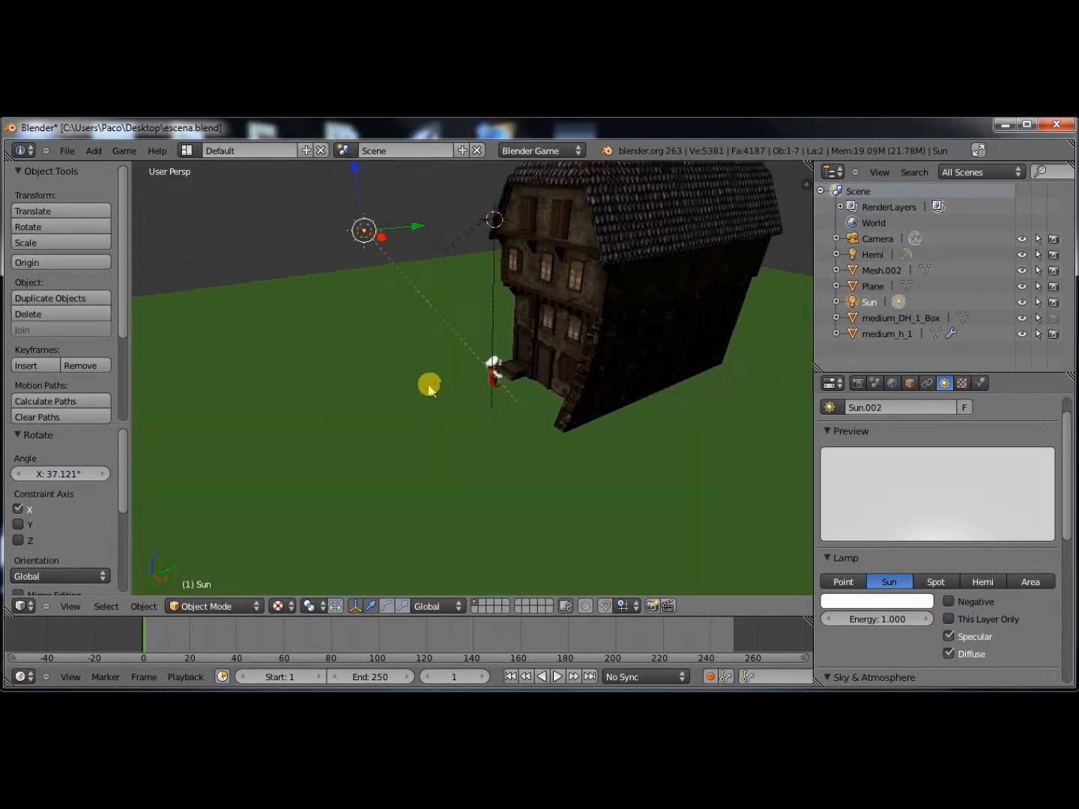
pyautogui.click(869, 619)
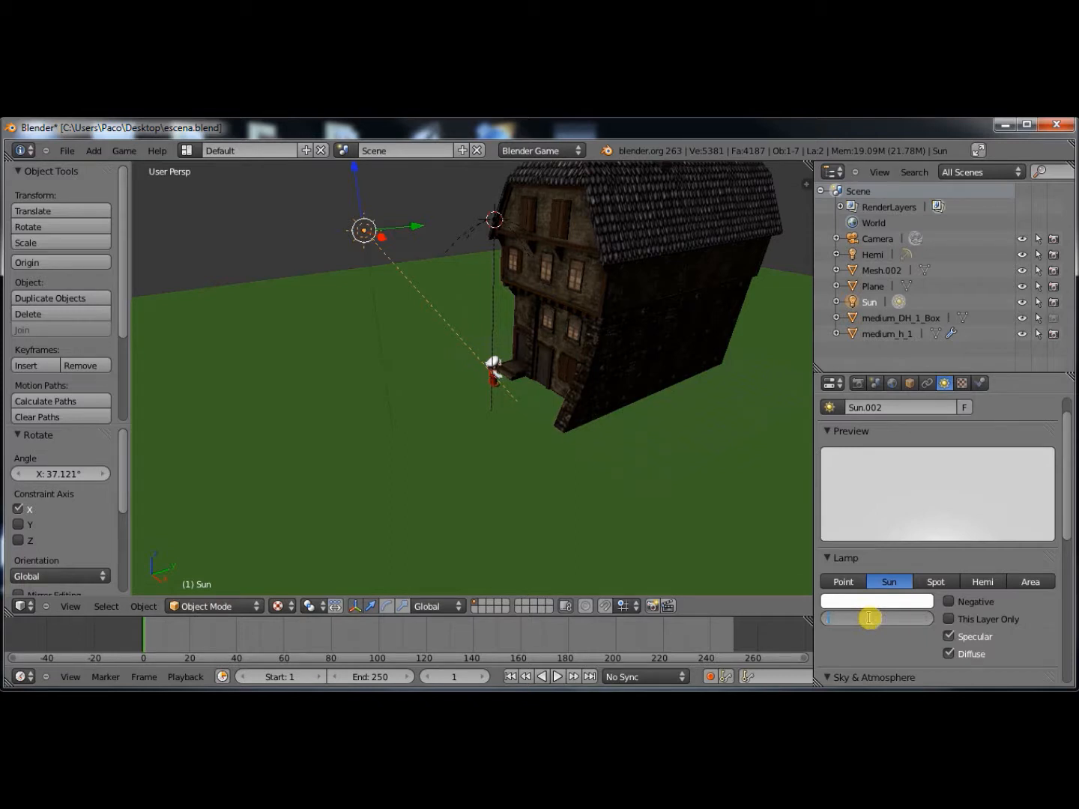
pyautogui.press('Return')
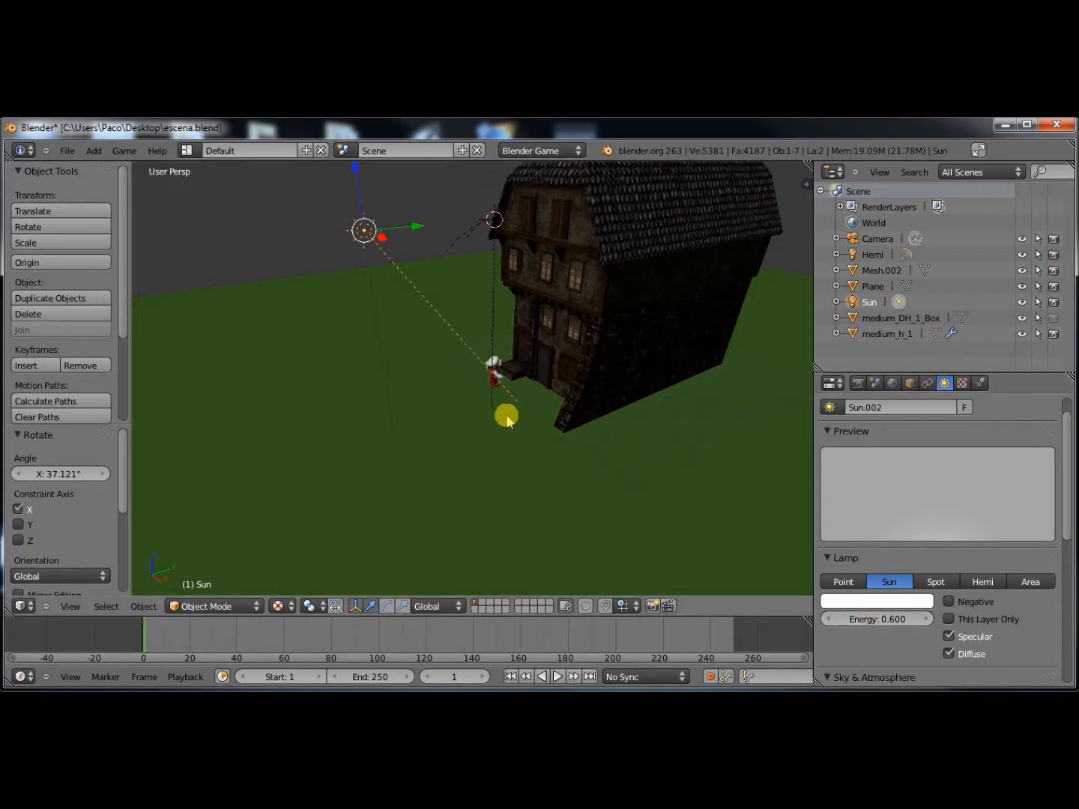
# Add a new Spot lamp, move it along negative Y away from the house and lower it about 1.27 units along Z.
pyautogui.hotkey('shift', 'a')
pyautogui.moveTo(510, 388)
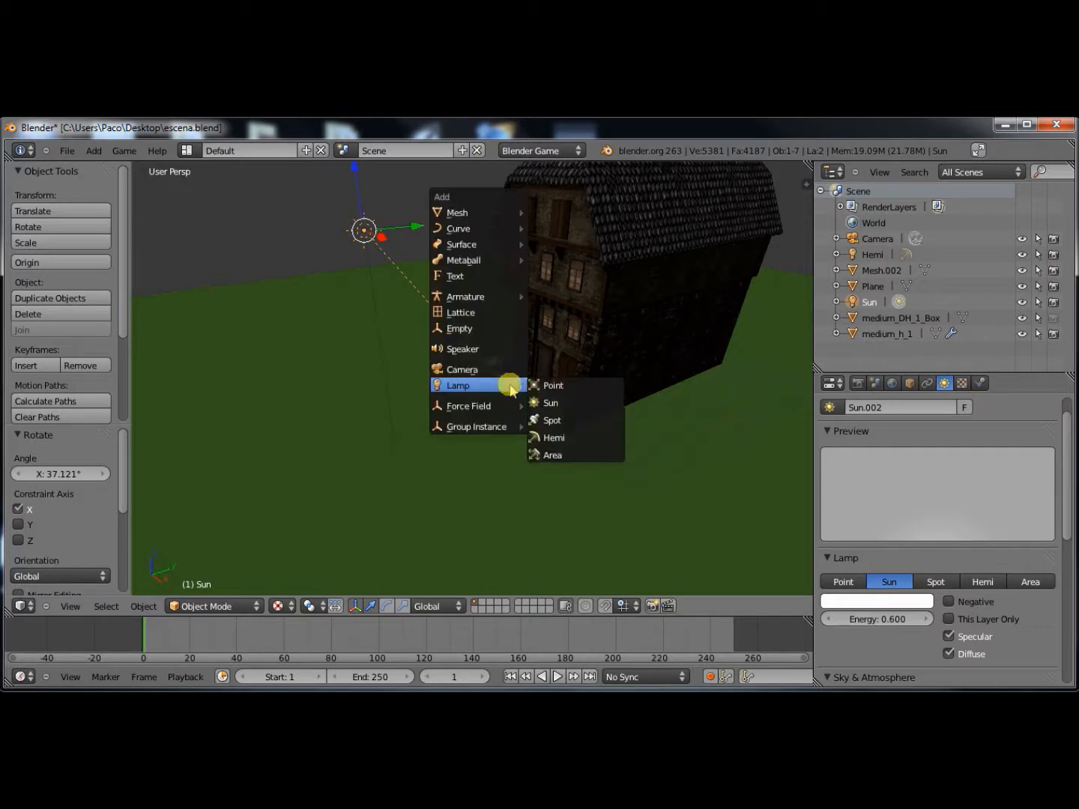
pyautogui.click(559, 420)
pyautogui.moveTo(539, 222); pyautogui.dragTo(405, 230)
# Rotate the Spot lamp about 40.8° in the right orthographic view so its cone points at the Mario figure and the house front.
pyautogui.press('KP_3')
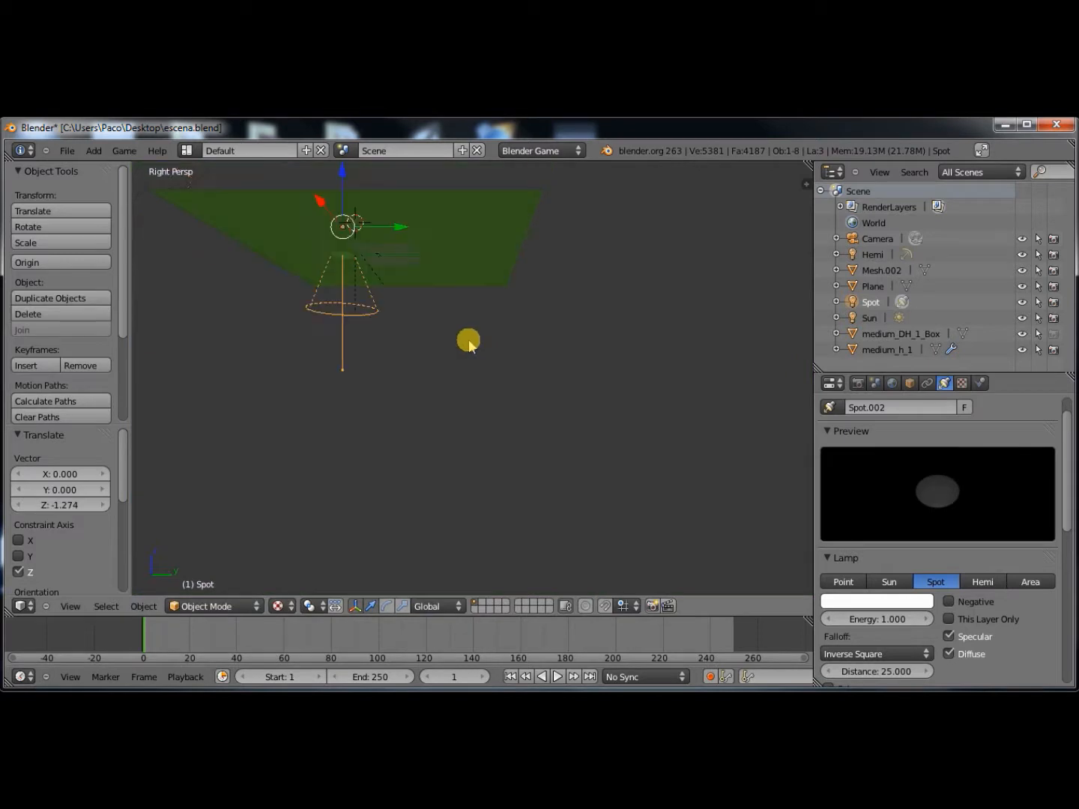
pyautogui.press('KP_5')
pyautogui.scroll(3, 401, 303)
pyautogui.keyDown('shift'); pyautogui.moveTo(400, 306); pyautogui.dragTo(527, 458, button='middle'); pyautogui.keyUp('shift')
pyautogui.scroll(8, 527, 459)
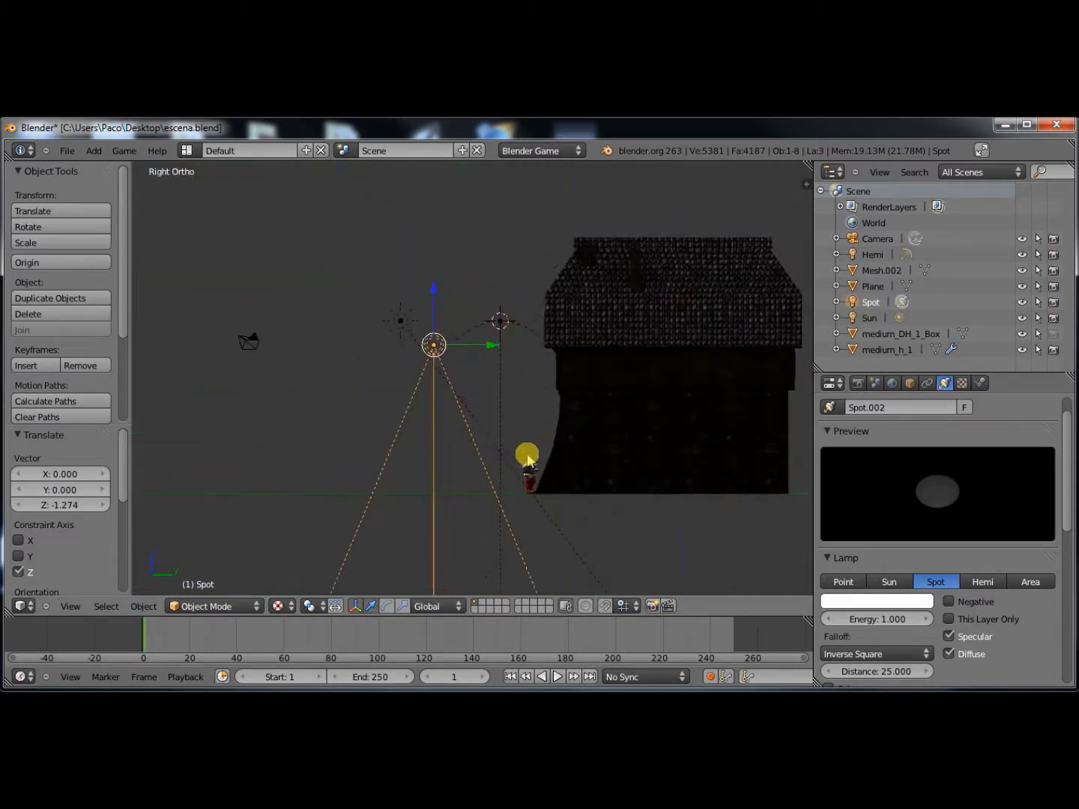
pyautogui.press('r')
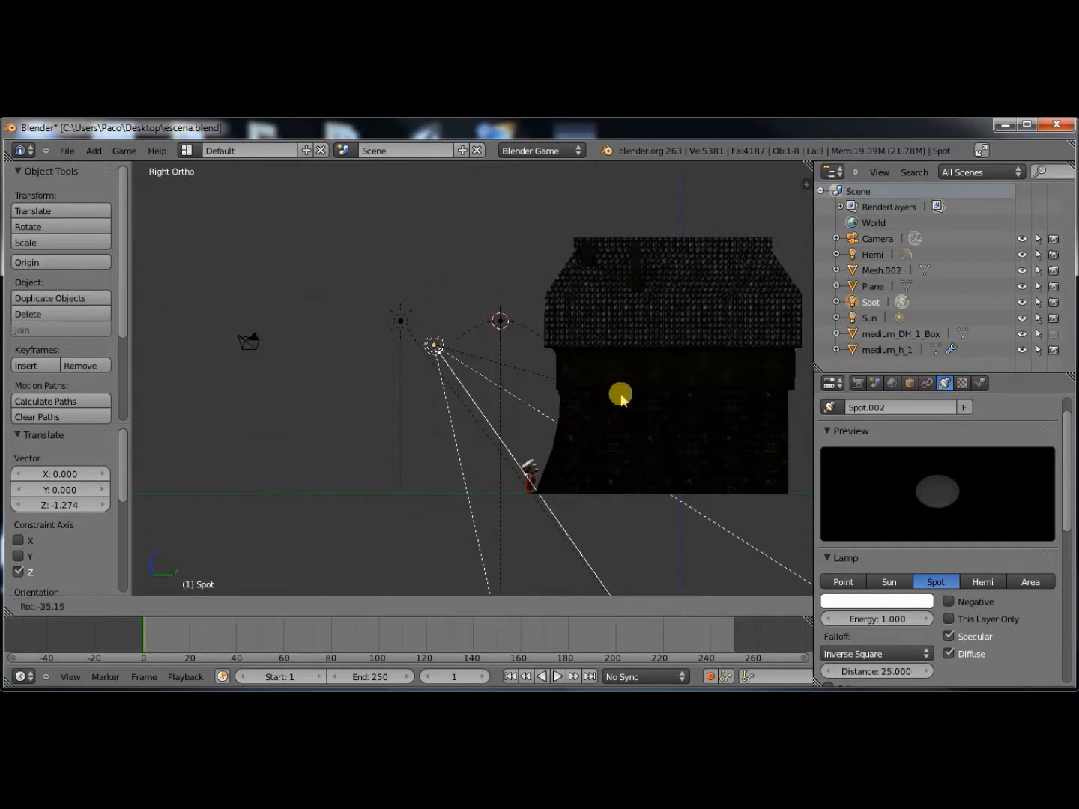
pyautogui.click(641, 386)
# Make the Spot lamp cast only shadows by enabling Only Shadow in its buffer shadow settings.
pyautogui.moveTo(540, 421); pyautogui.dragTo(607, 421, button='middle')
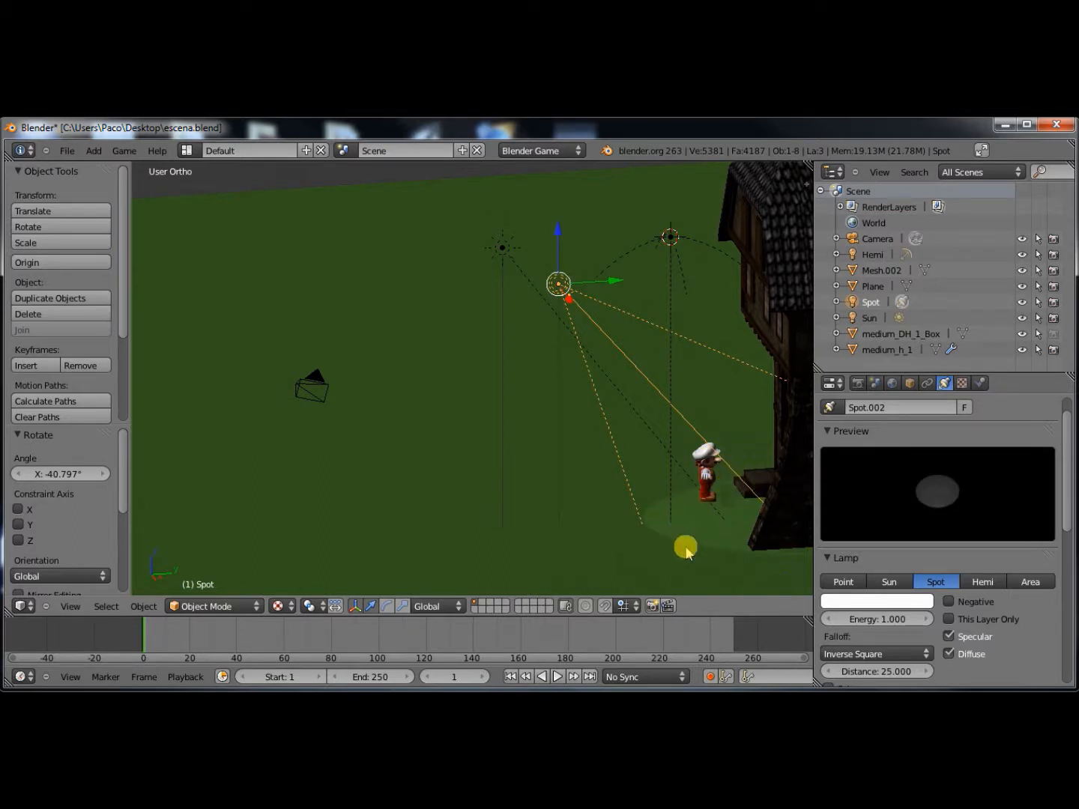
pyautogui.scroll(-3, 957, 612)
pyautogui.scroll(-7, 956, 609)
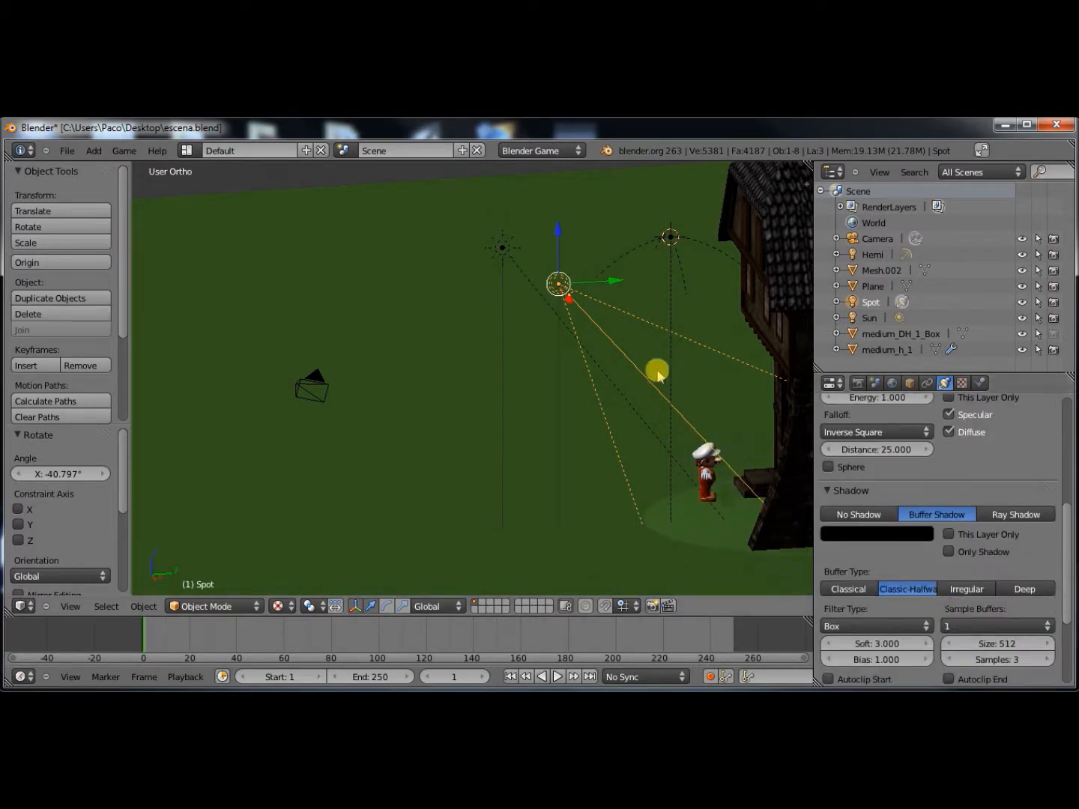
pyautogui.click(968, 553)
pyautogui.keyDown('shift'); pyautogui.moveTo(626, 421); pyautogui.dragTo(577, 378, button='middle'); pyautogui.keyUp('shift')
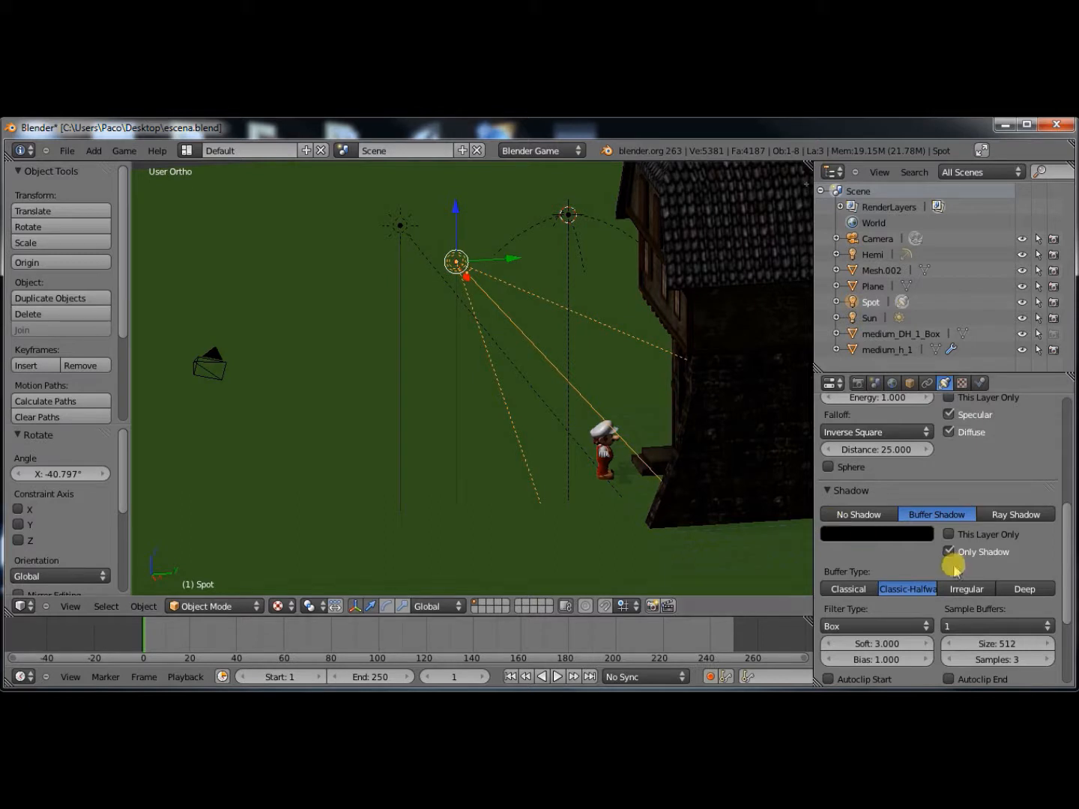
# Set the Spot lamp's energy to 3.
pyautogui.scroll(2, 923, 532)
pyautogui.click(879, 463)
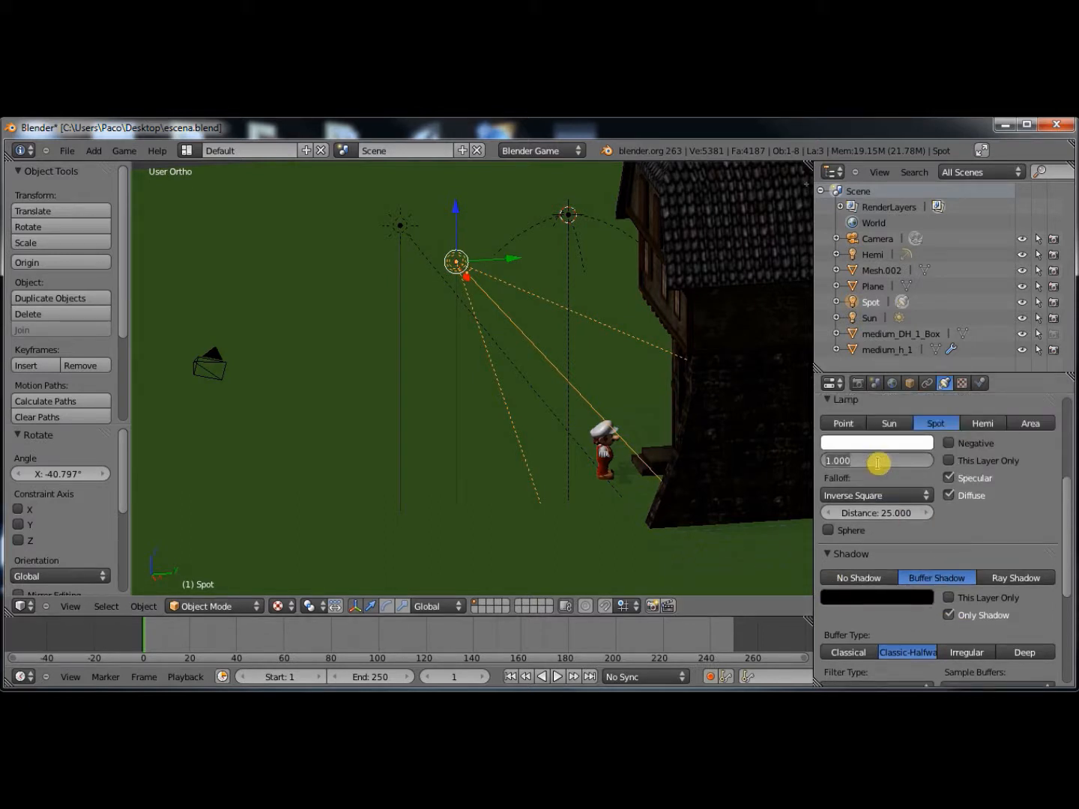
pyautogui.press('Return')
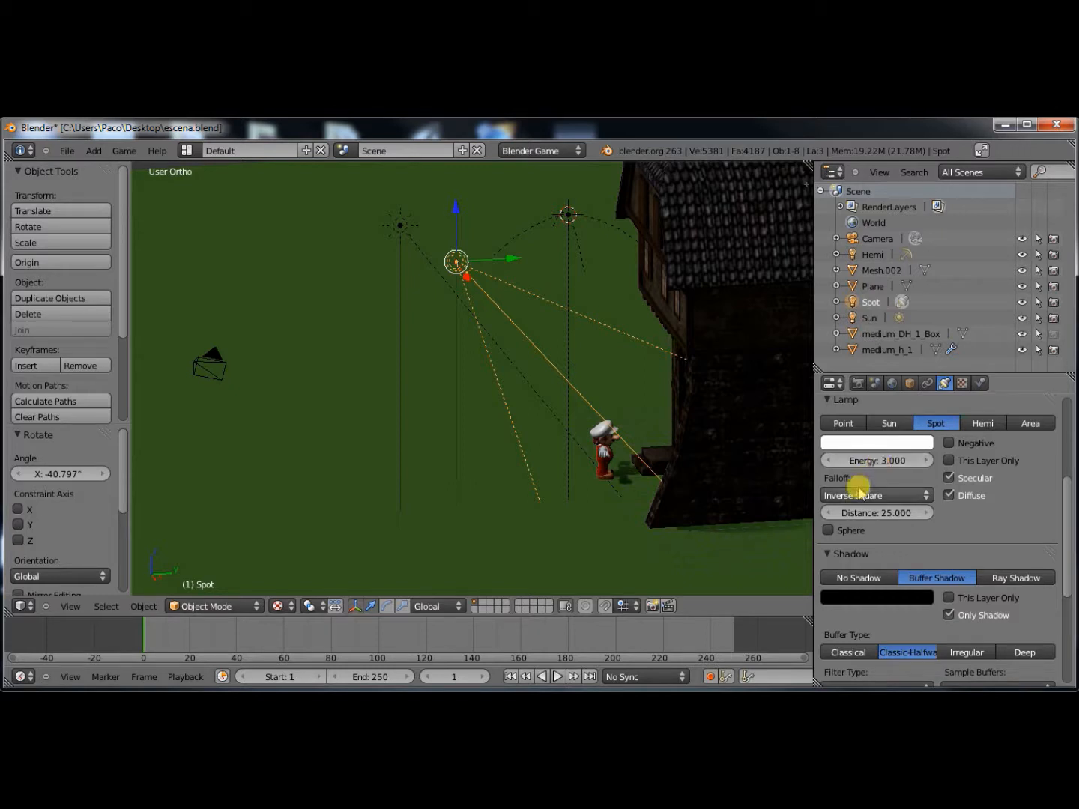
# Set the Spot lamp's shadow buffer size to 2048.
pyautogui.scroll(1, 734, 506)
pyautogui.scroll(-1, 925, 549)
pyautogui.scroll(-5, 926, 550)
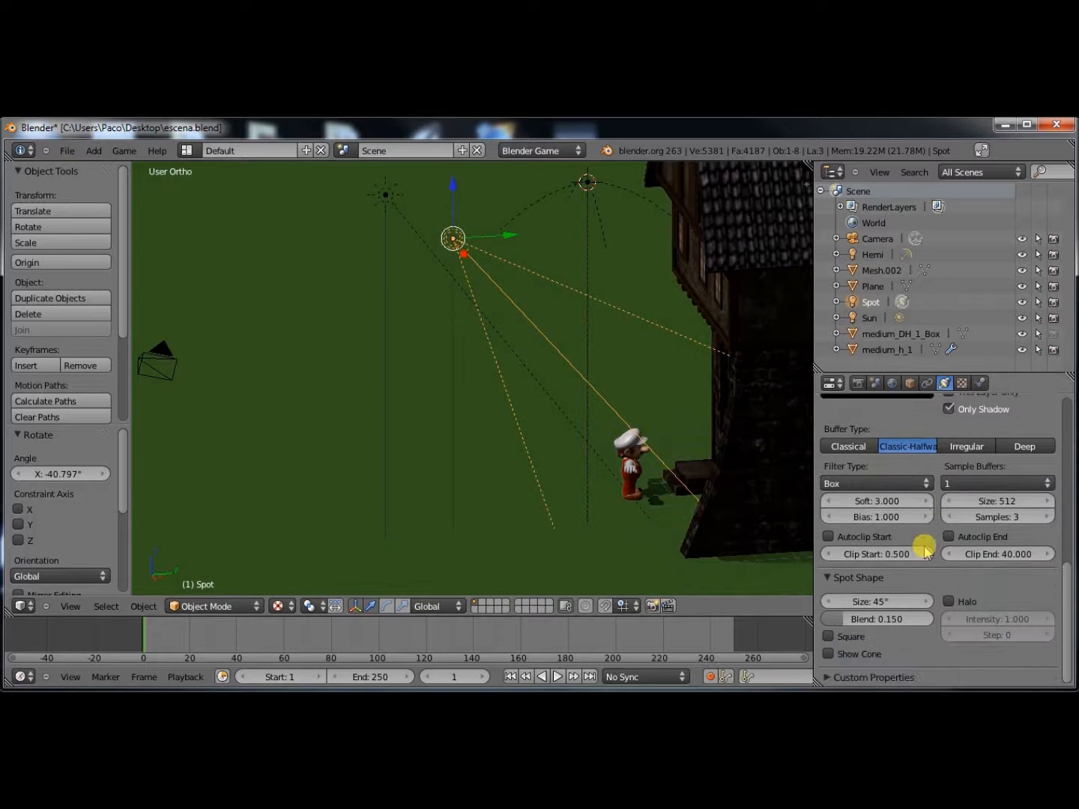
pyautogui.click(994, 502)
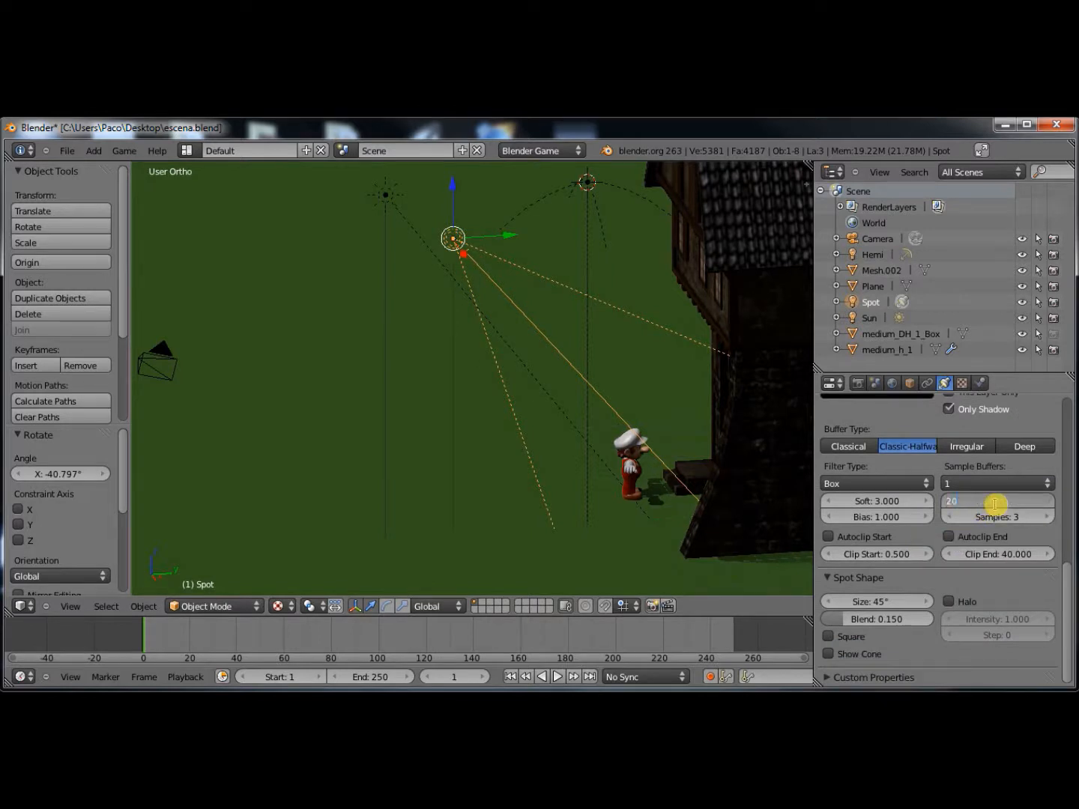
pyautogui.write('2048')
pyautogui.press('Return')
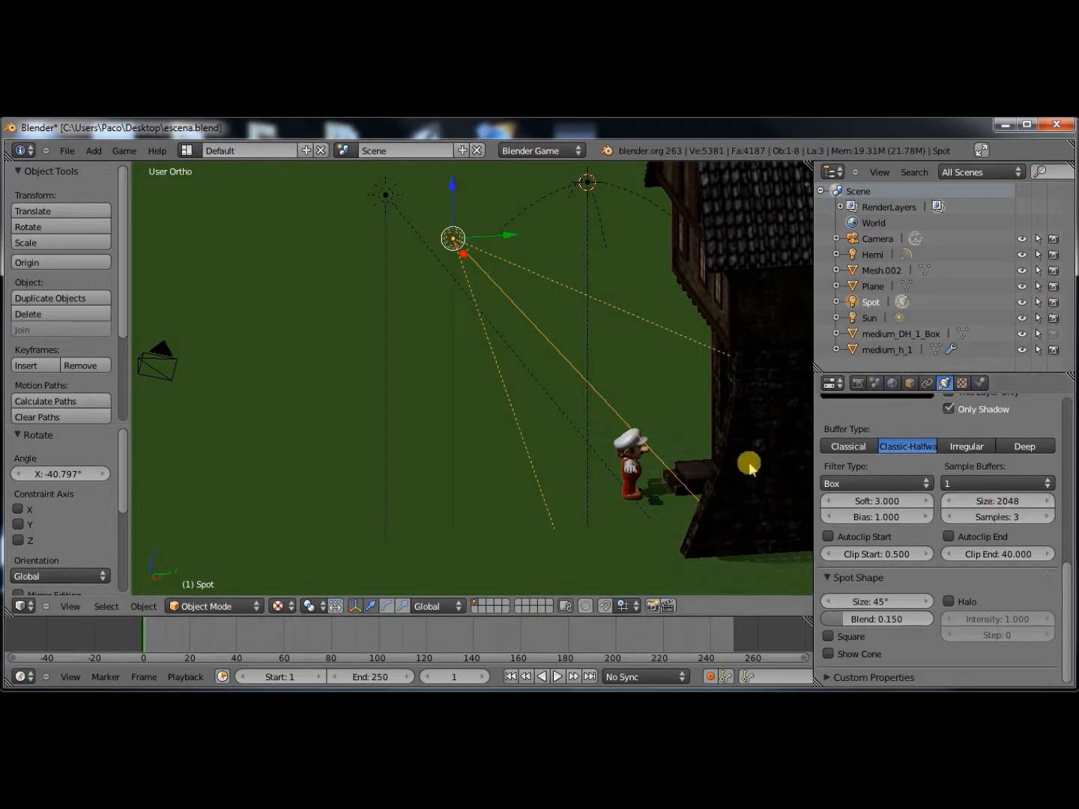
# Set the Spot lamp's energy to 5.
pyautogui.scroll(5, 908, 442)
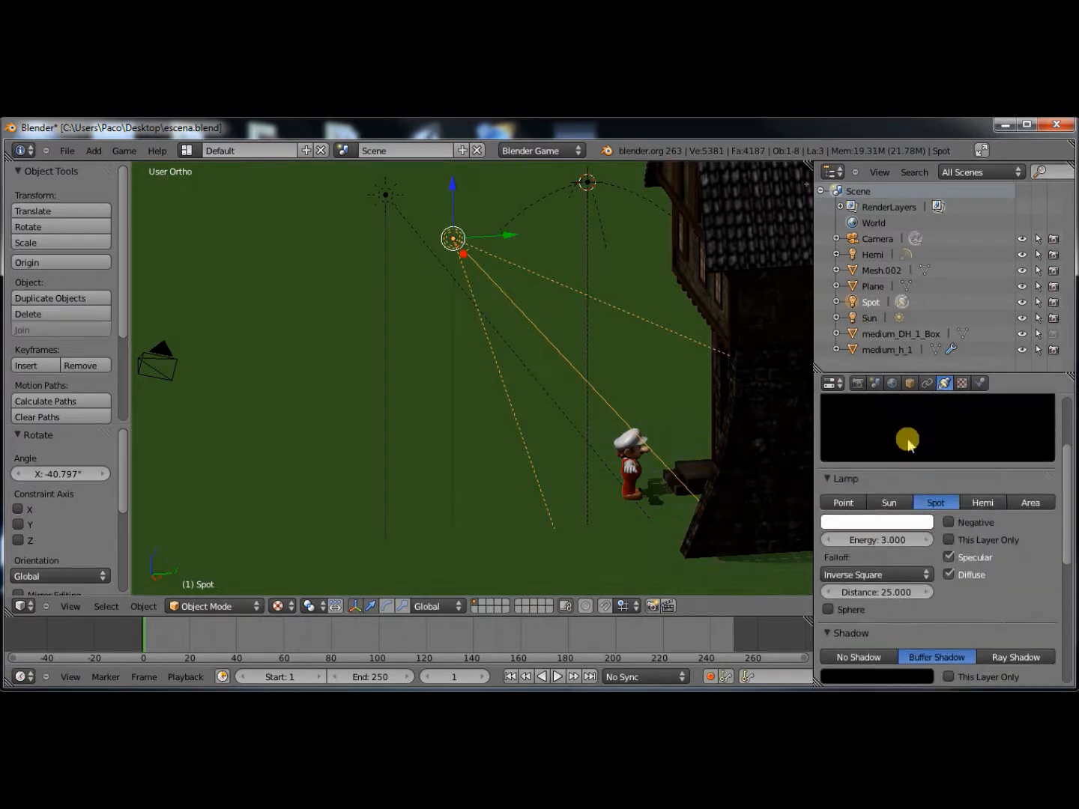
pyautogui.click(886, 537)
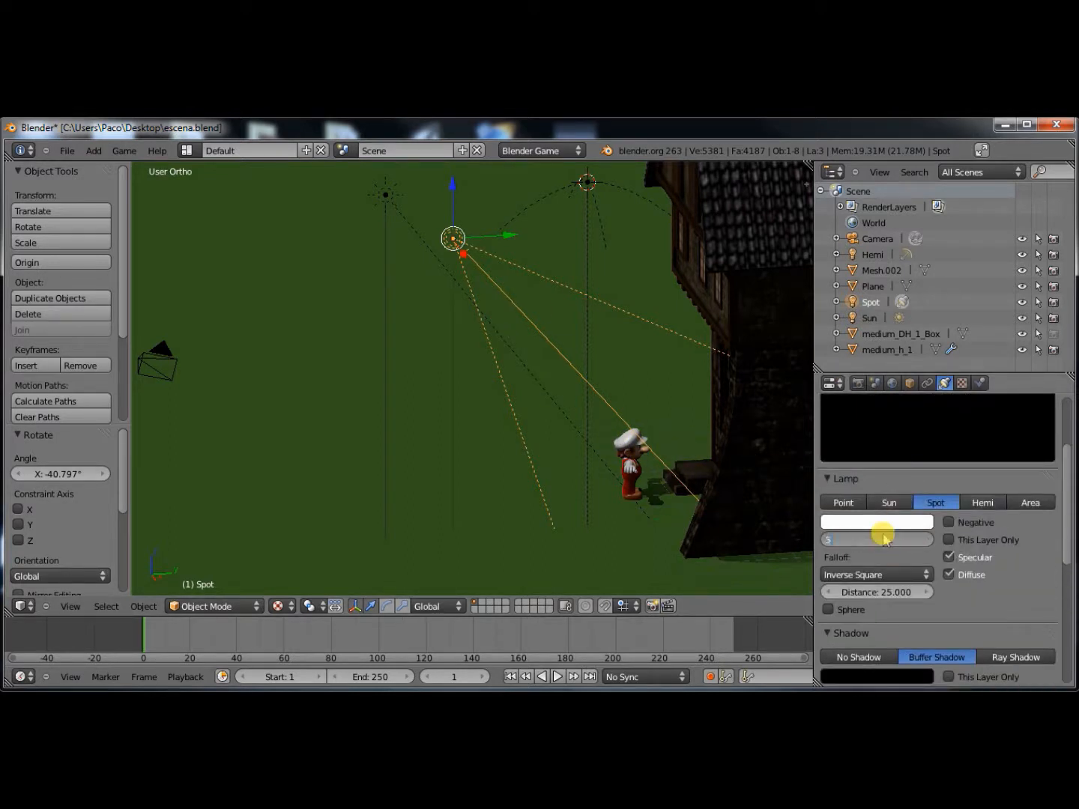
pyautogui.write('5')
pyautogui.press('Return')
# Examine the shadows of the Mario figure and the house from several angles and in the running game, and exit the game.
pyautogui.scroll(-2, 659, 491)
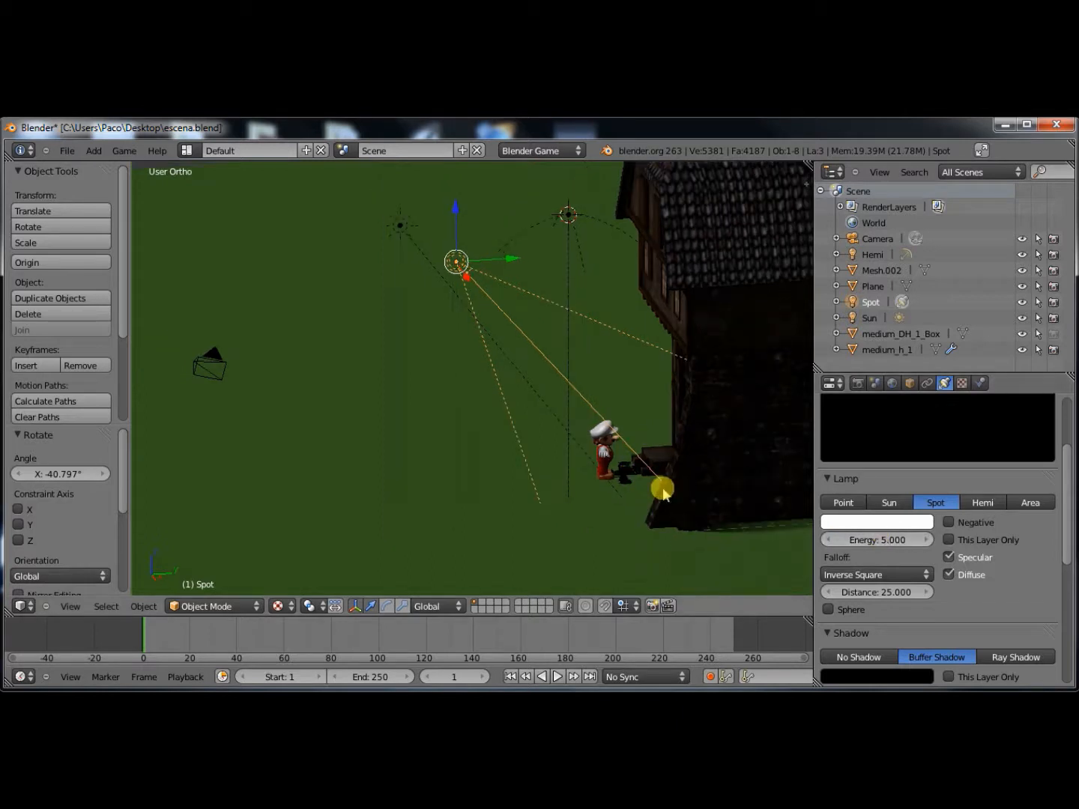
pyautogui.scroll(-1, 662, 490)
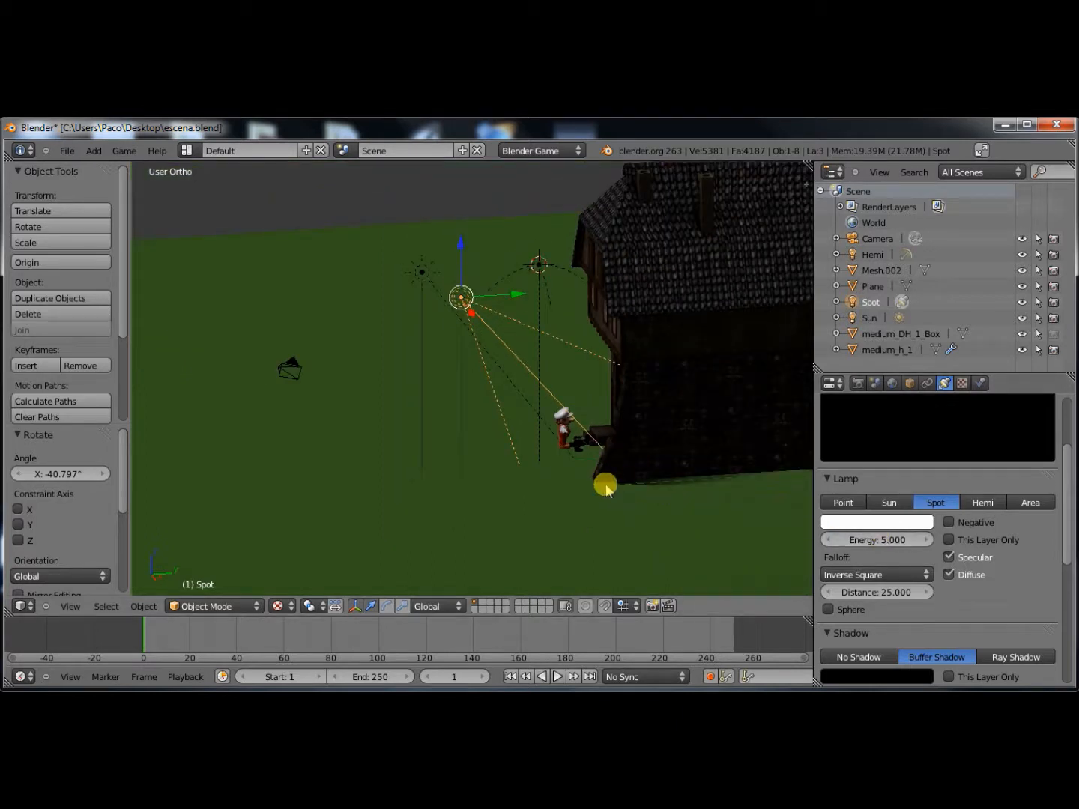
pyautogui.moveTo(606, 486); pyautogui.dragTo(613, 489, button='middle')
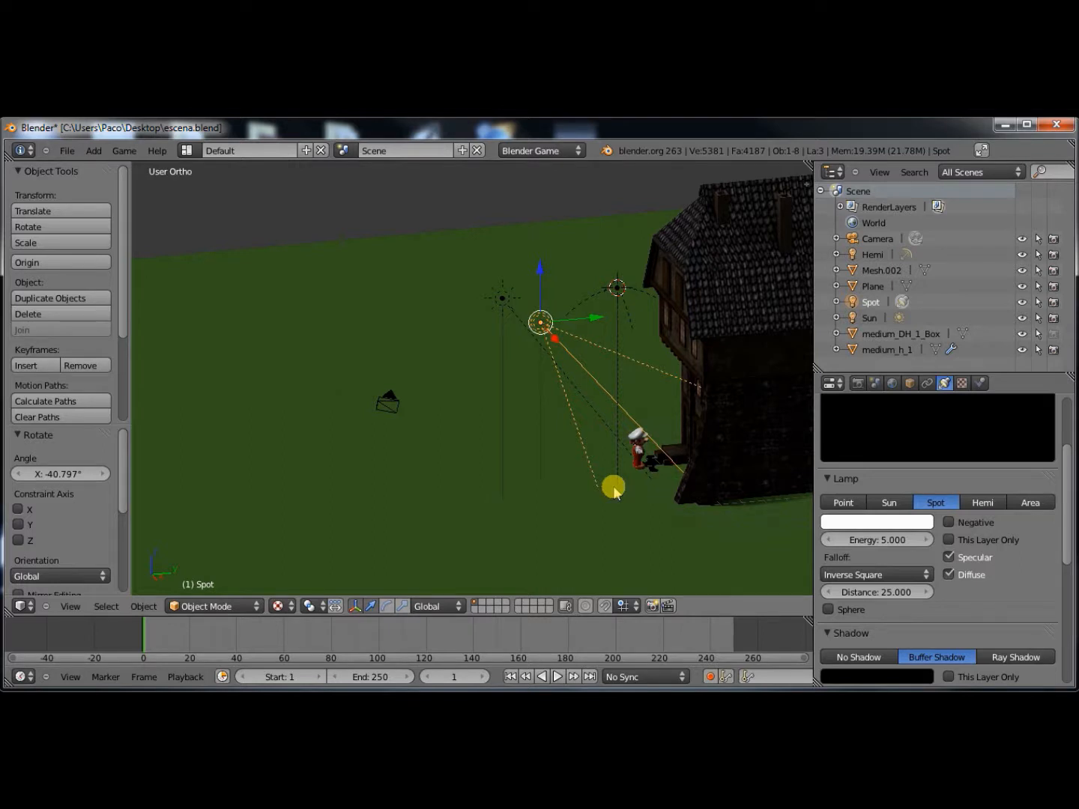
pyautogui.moveTo(613, 488); pyautogui.dragTo(545, 424, button='middle')
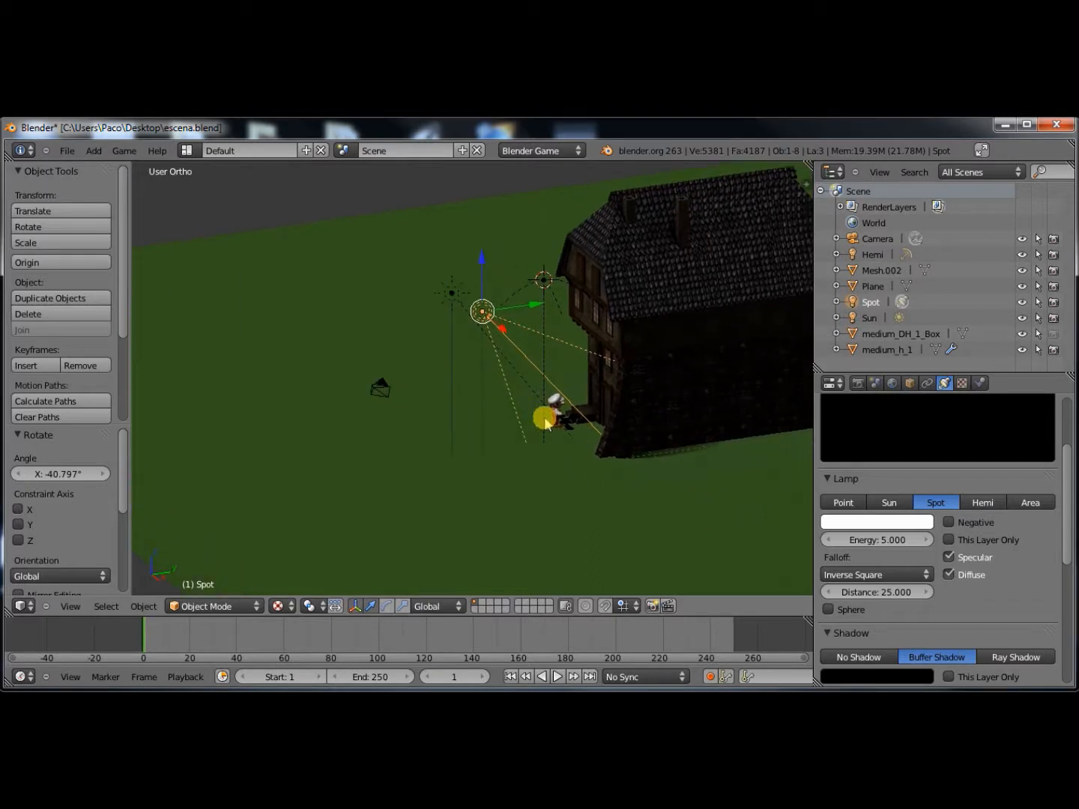
pyautogui.scroll(1, 544, 420)
pyautogui.keyDown('shift'); pyautogui.moveTo(572, 424); pyautogui.dragTo(475, 421, button='middle'); pyautogui.keyUp('shift')
pyautogui.scroll(1, 487, 433)
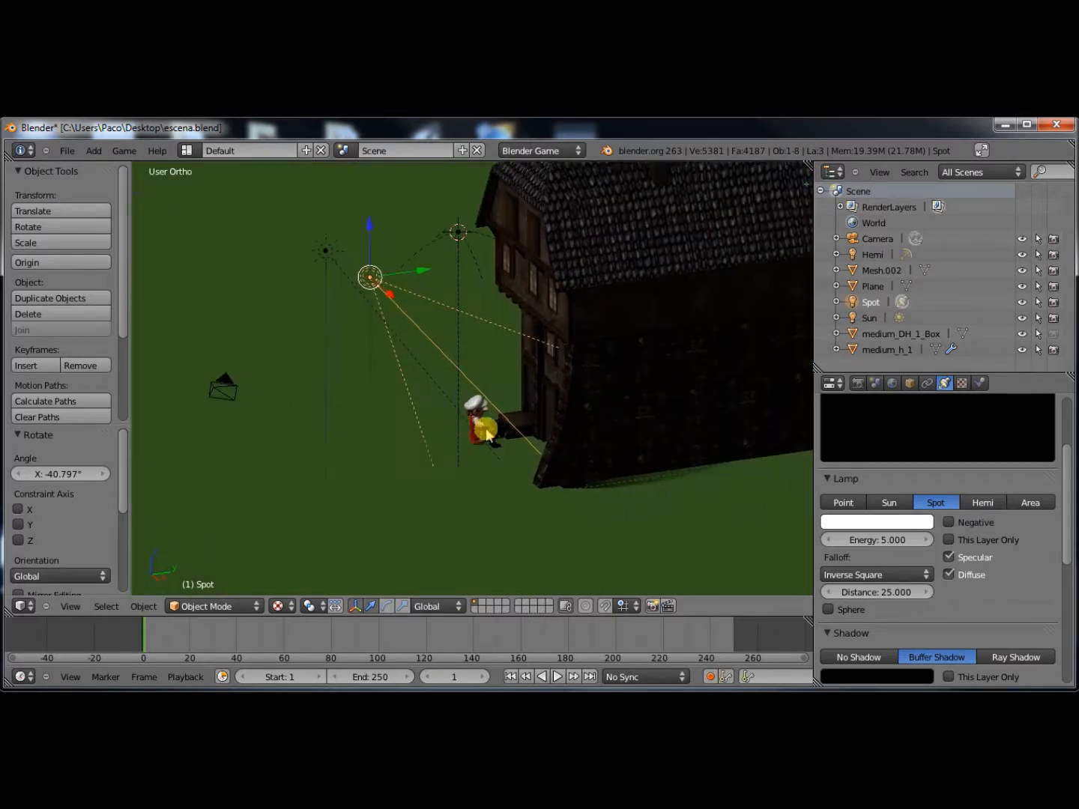
pyautogui.scroll(1, 485, 433)
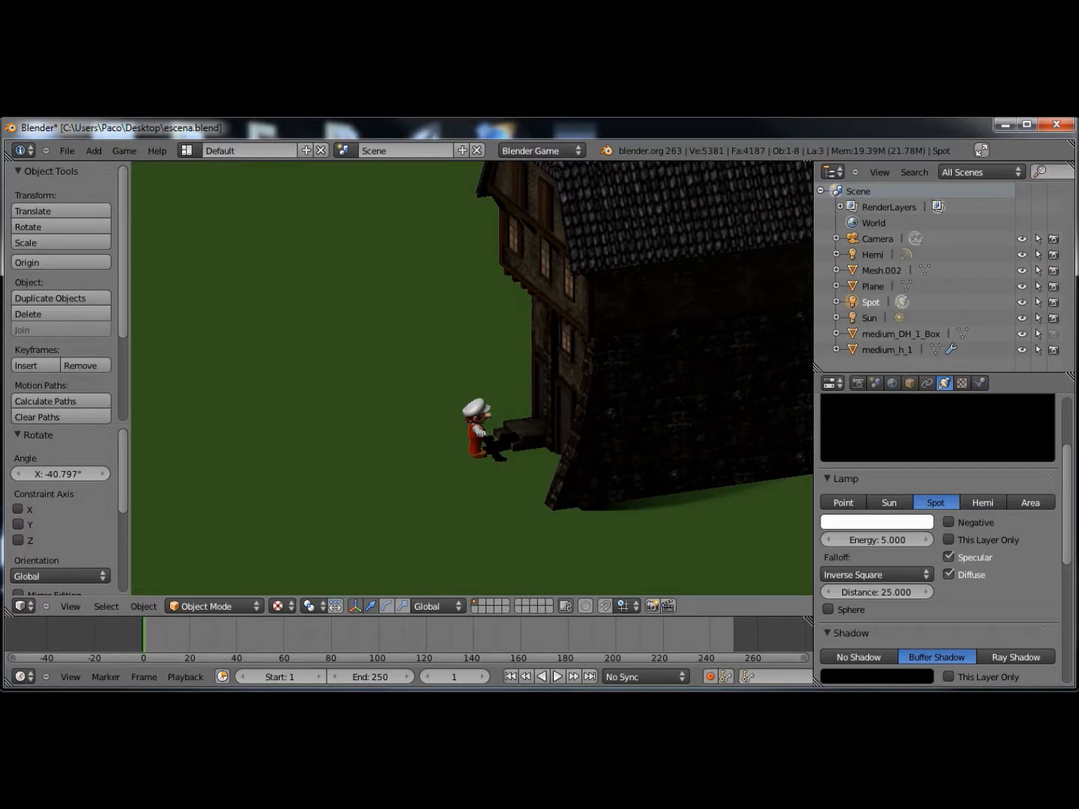
pyautogui.press('Escape')
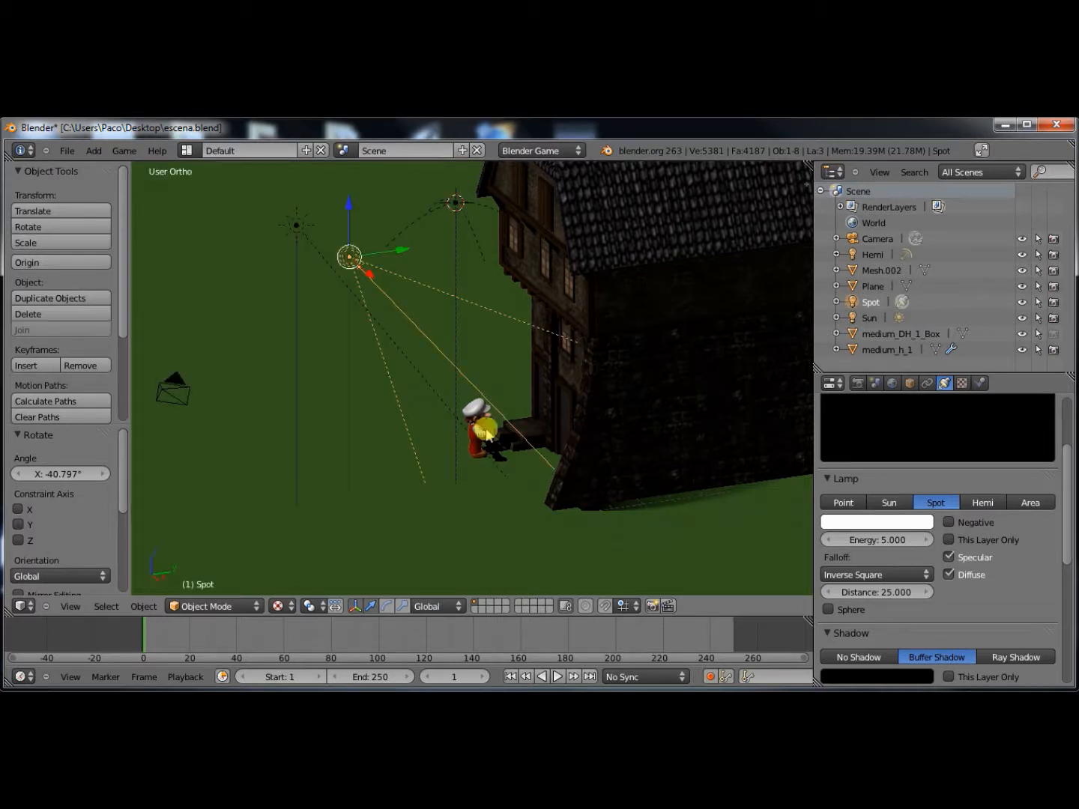